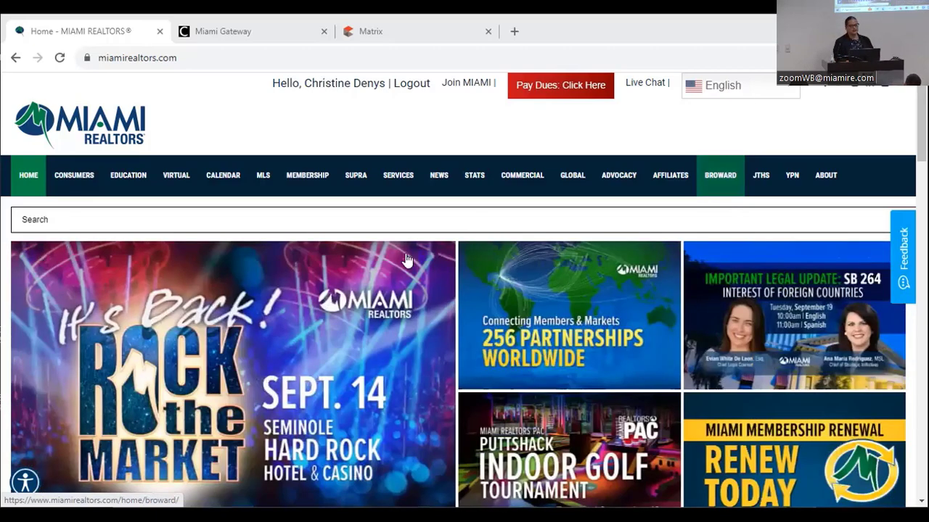
- Open the July 2023 South Florida Market Stats page from the STATS navigation item
{"action": "mouse_move", "coordinate": [475, 184]}
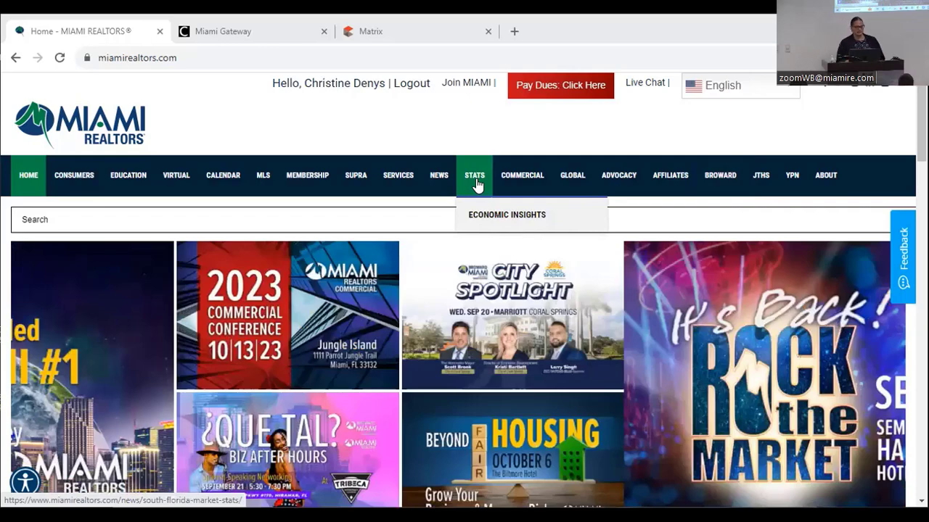
{"action": "left_click", "coordinate": [476, 186]}
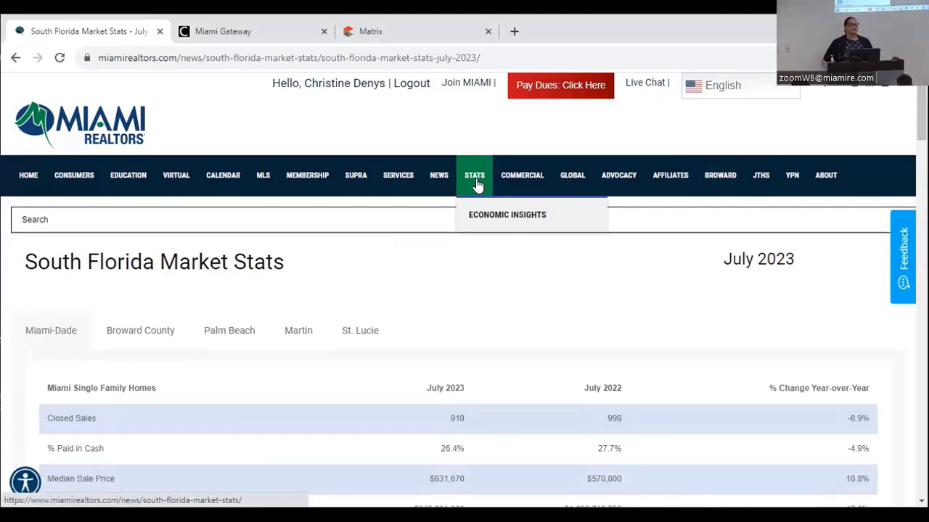
- Switch the market stats table from Miami-Dade to the Broward County single-family figures
{"action": "scroll", "coordinate": [476, 185], "scroll_direction": "down", "scroll_amount": 2}
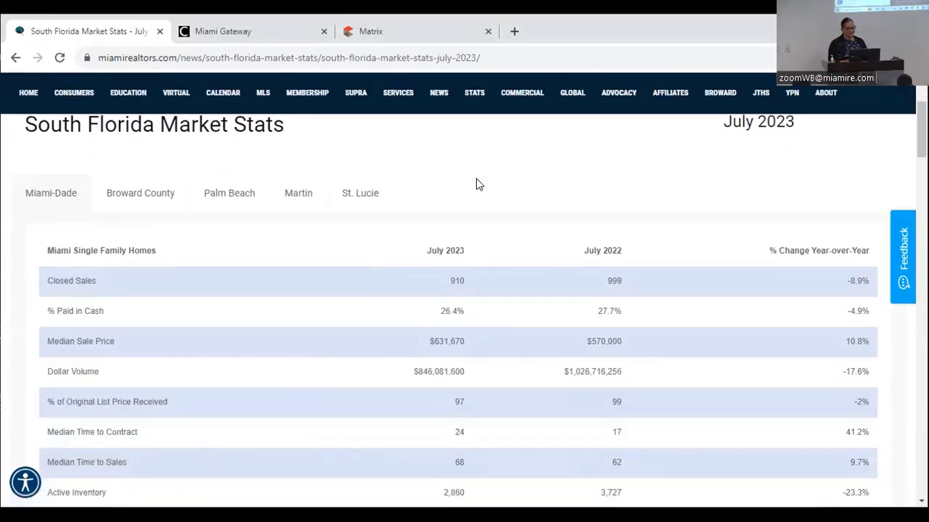
{"action": "scroll", "coordinate": [476, 185], "scroll_direction": "up", "scroll_amount": 1}
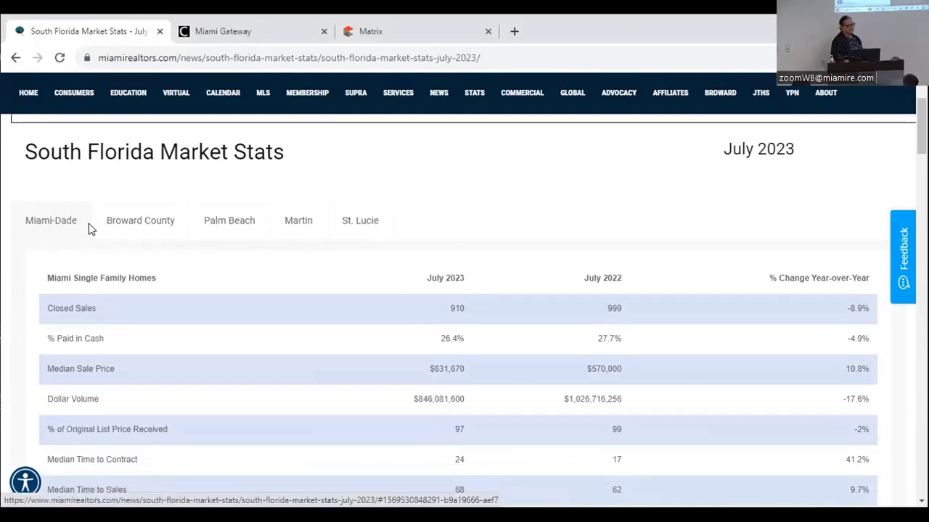
{"action": "left_click", "coordinate": [118, 229]}
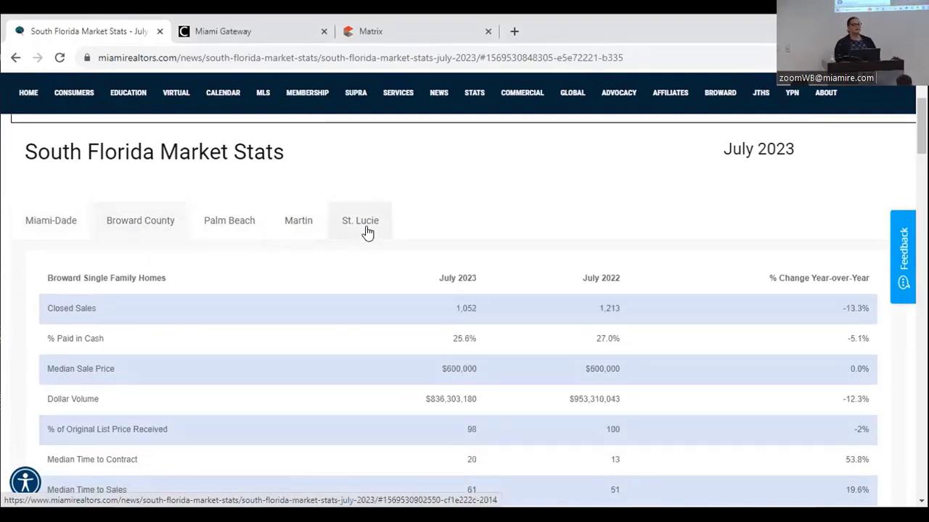
{"action": "scroll", "coordinate": [366, 209], "scroll_direction": "down", "scroll_amount": 1}
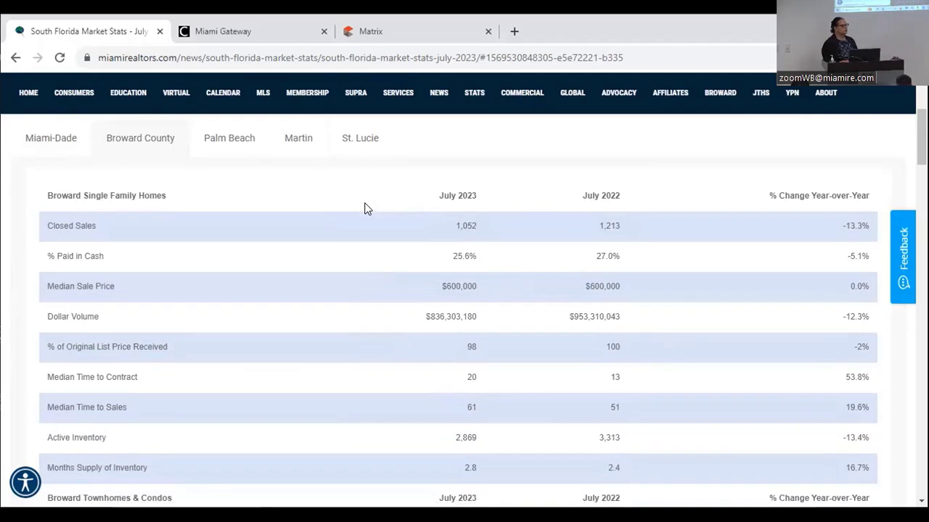
{"action": "scroll", "coordinate": [366, 209], "scroll_direction": "down", "scroll_amount": 3}
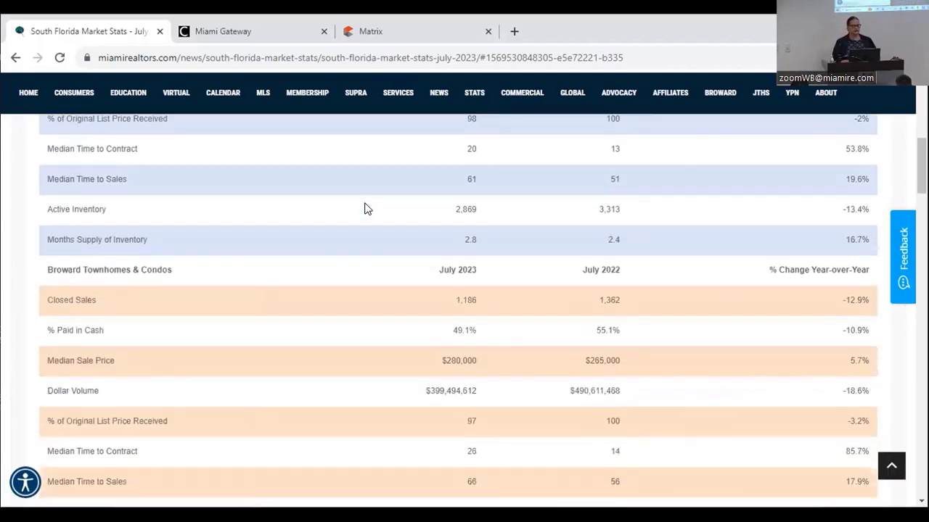
{"action": "scroll", "coordinate": [366, 209], "scroll_direction": "down", "scroll_amount": 1}
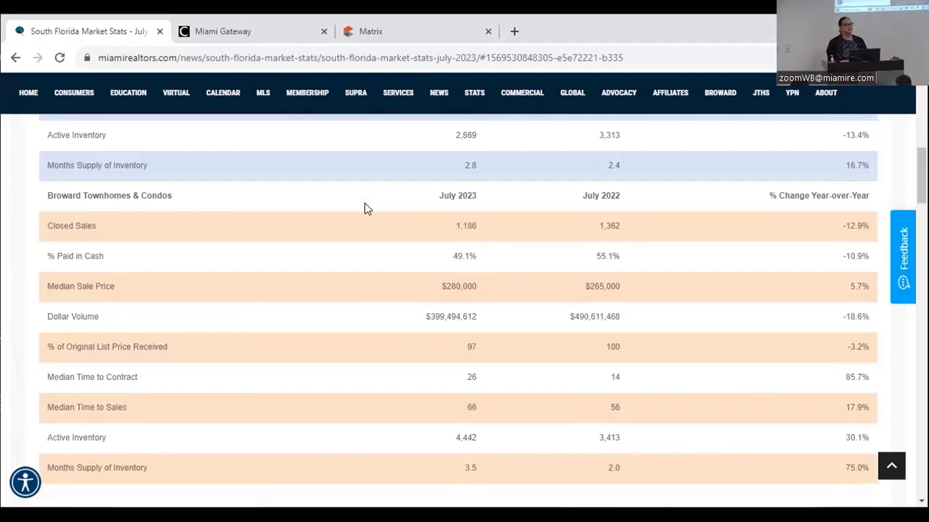
{"action": "scroll", "coordinate": [367, 209], "scroll_direction": "up", "scroll_amount": 3}
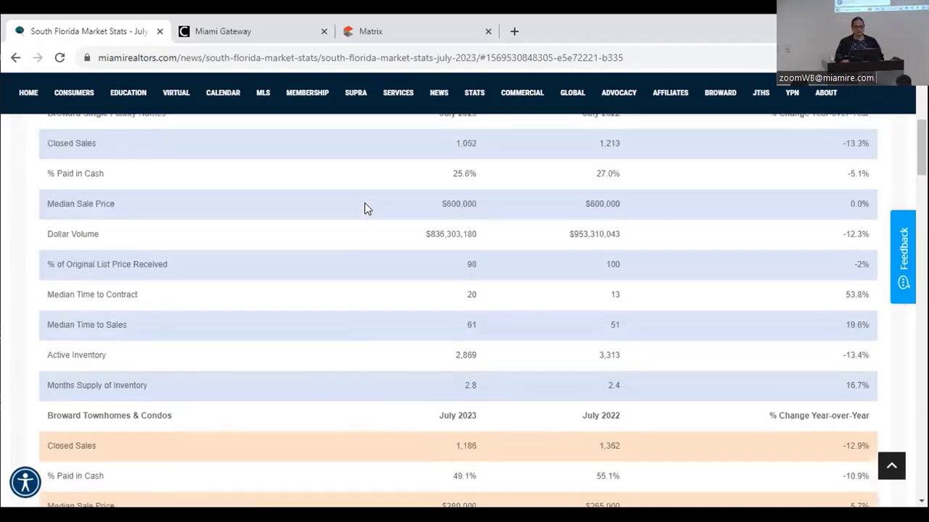
{"action": "scroll", "coordinate": [366, 209], "scroll_direction": "up", "scroll_amount": 1}
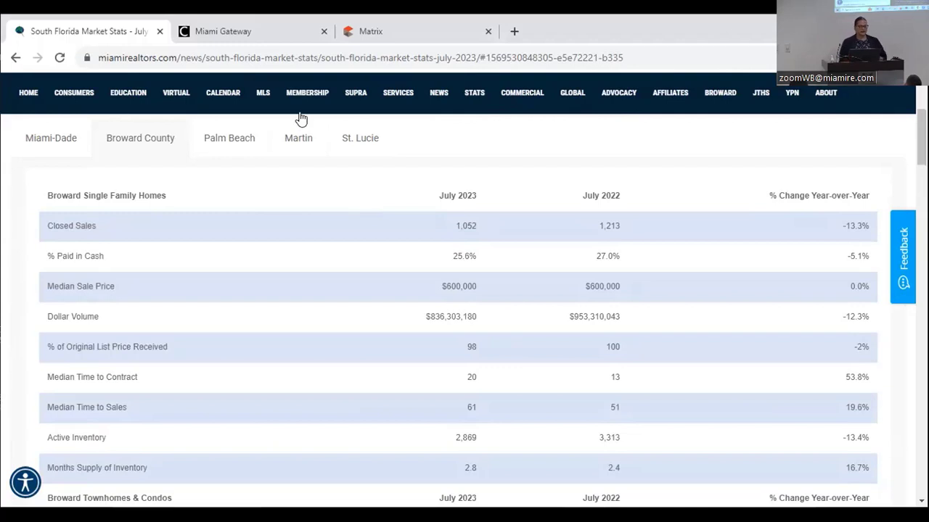
{"action": "mouse_move", "coordinate": [128, 92]}
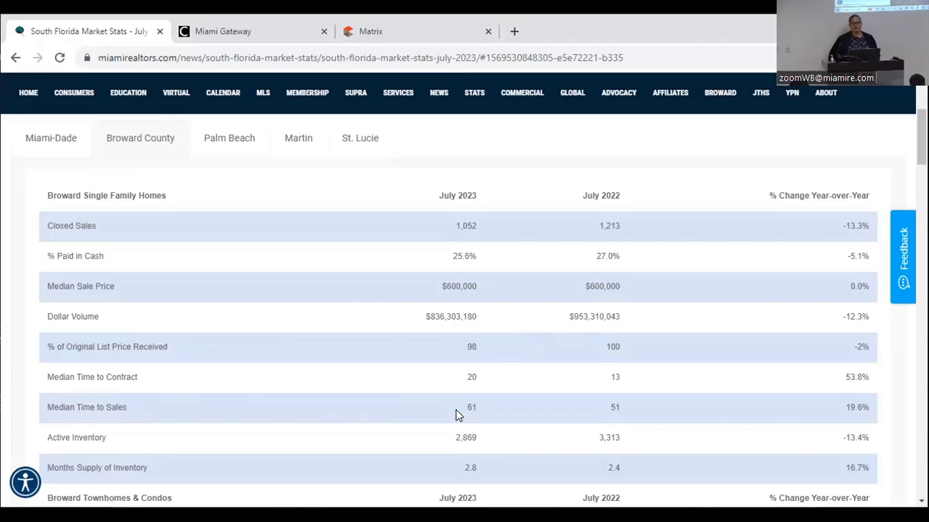
{"action": "scroll", "coordinate": [456, 410], "scroll_direction": "down", "scroll_amount": 2}
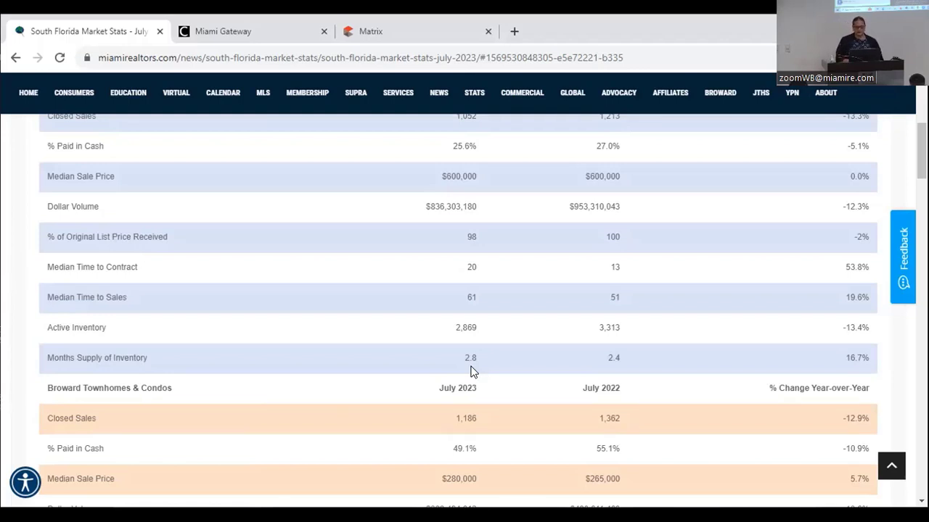
{"action": "scroll", "coordinate": [470, 371], "scroll_direction": "up", "scroll_amount": 1}
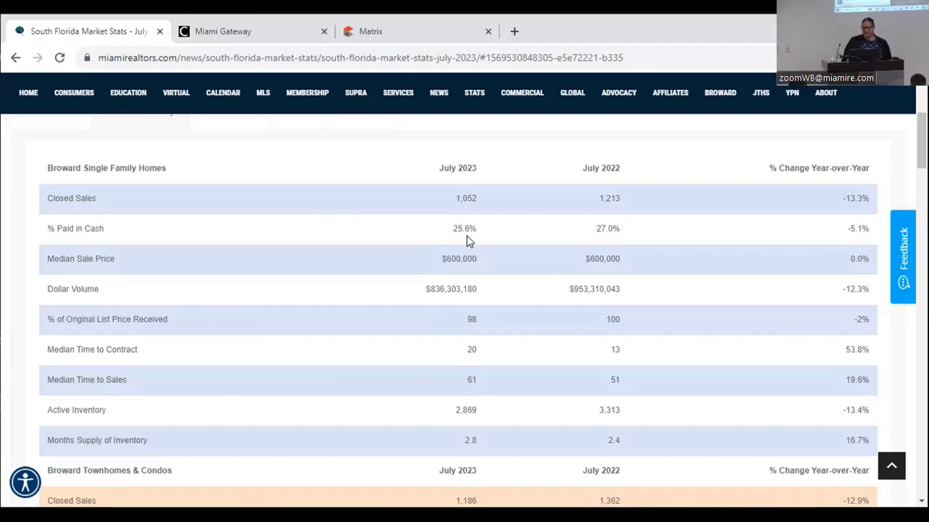
{"action": "scroll", "coordinate": [467, 241], "scroll_direction": "down", "scroll_amount": 3}
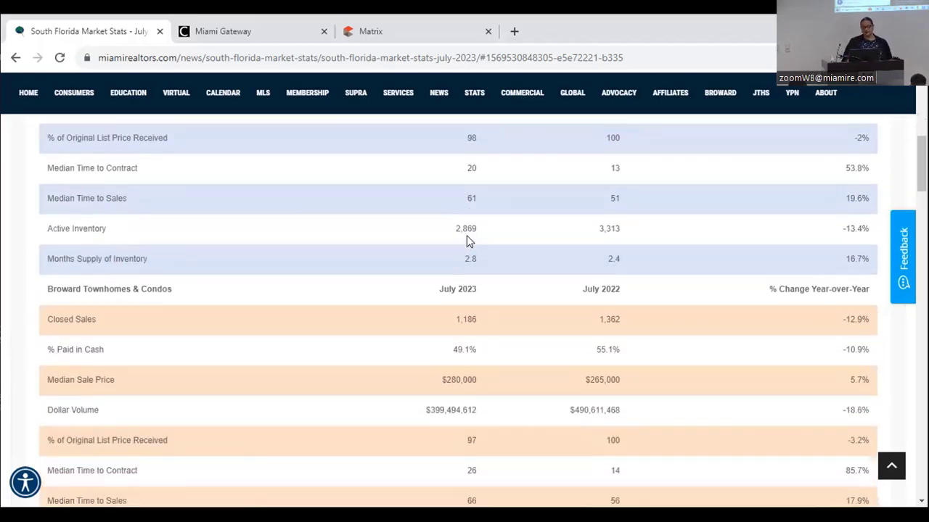
{"action": "scroll", "coordinate": [467, 241], "scroll_direction": "down", "scroll_amount": 2}
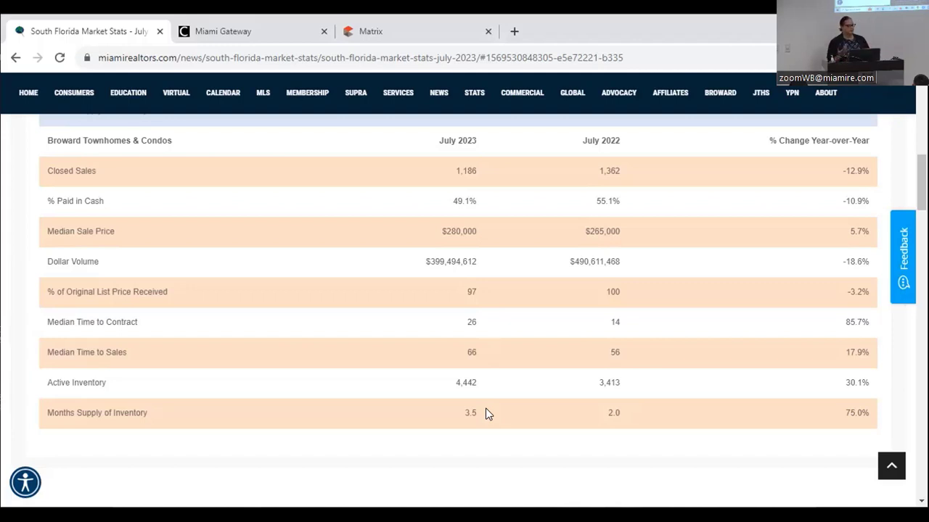
{"action": "scroll", "coordinate": [486, 412], "scroll_direction": "down", "scroll_amount": 3}
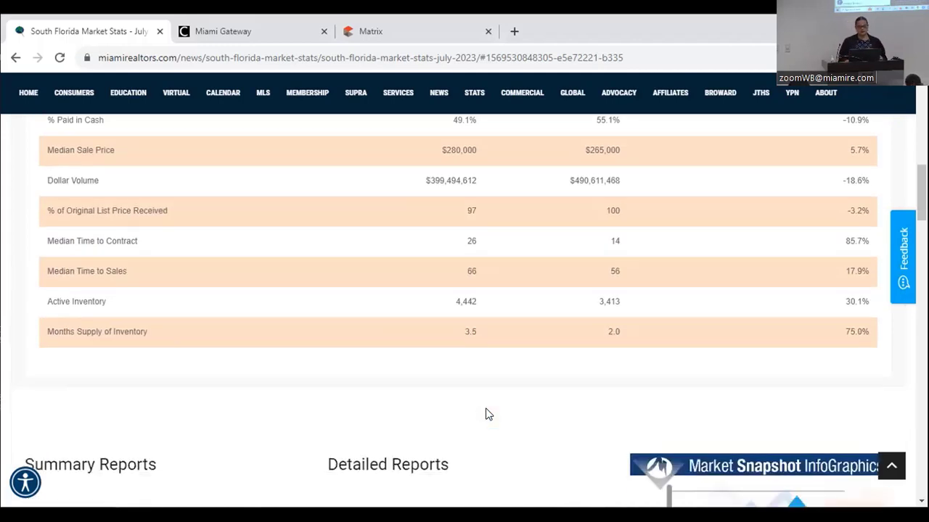
{"action": "scroll", "coordinate": [487, 412], "scroll_direction": "down", "scroll_amount": 3}
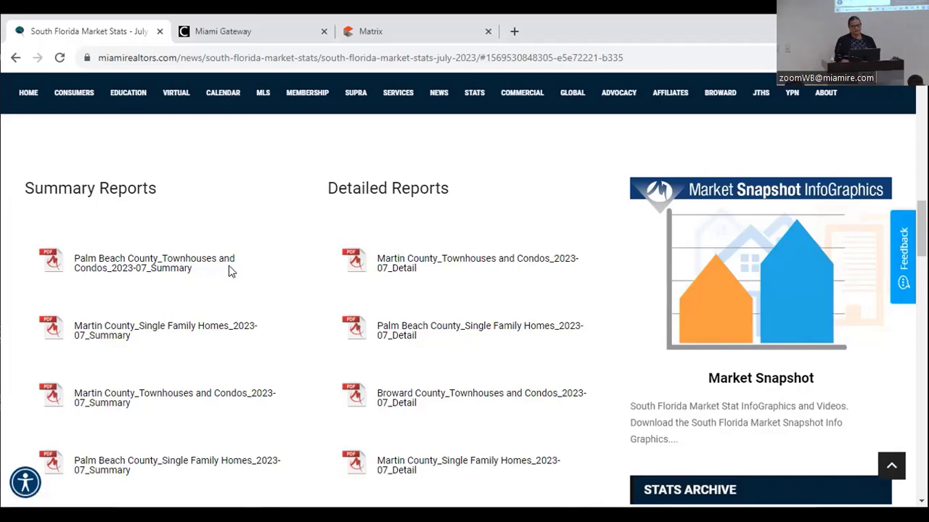
{"action": "scroll", "coordinate": [228, 266], "scroll_direction": "down", "scroll_amount": 1}
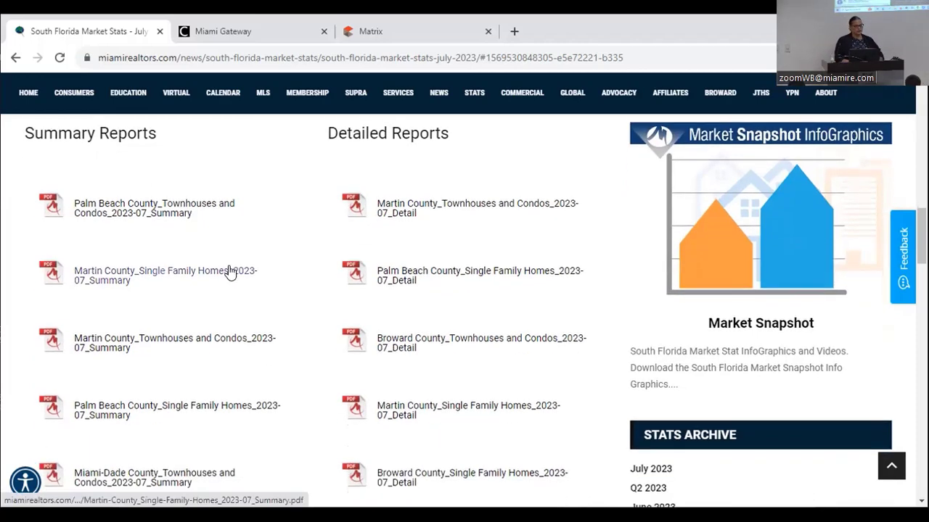
{"action": "scroll", "coordinate": [229, 272], "scroll_direction": "down", "scroll_amount": 3}
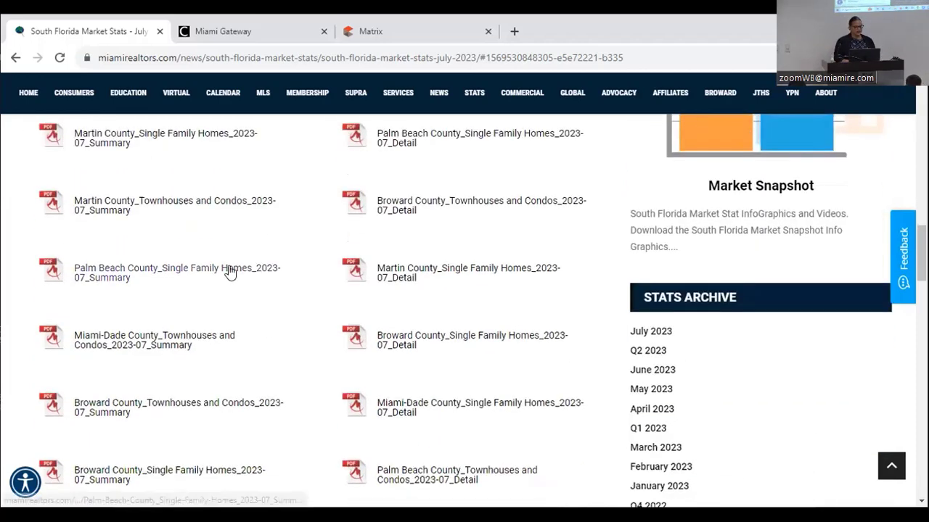
{"action": "scroll", "coordinate": [229, 271], "scroll_direction": "down", "scroll_amount": 1}
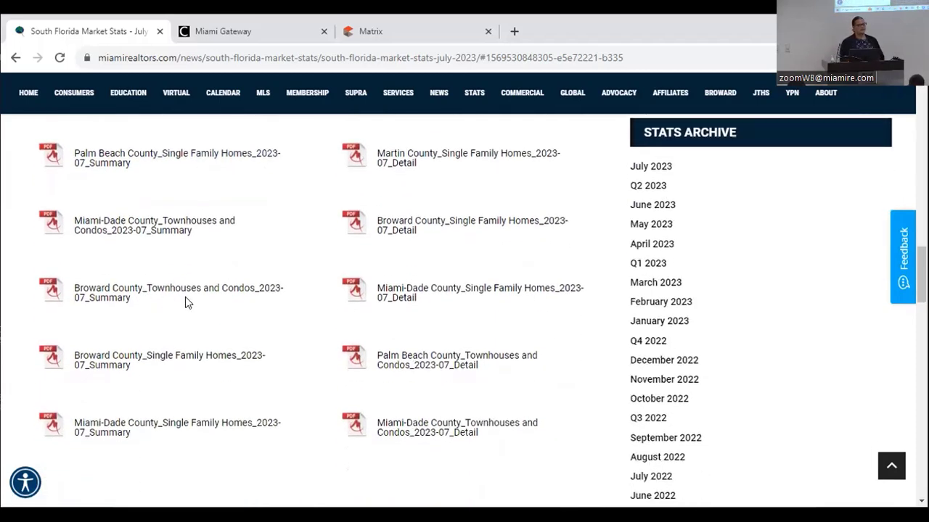
- Open the Broward County_Single Family Homes_2023-07_Summary PDF and scroll to its page-2 distressed market table
{"action": "left_click", "coordinate": [169, 361]}
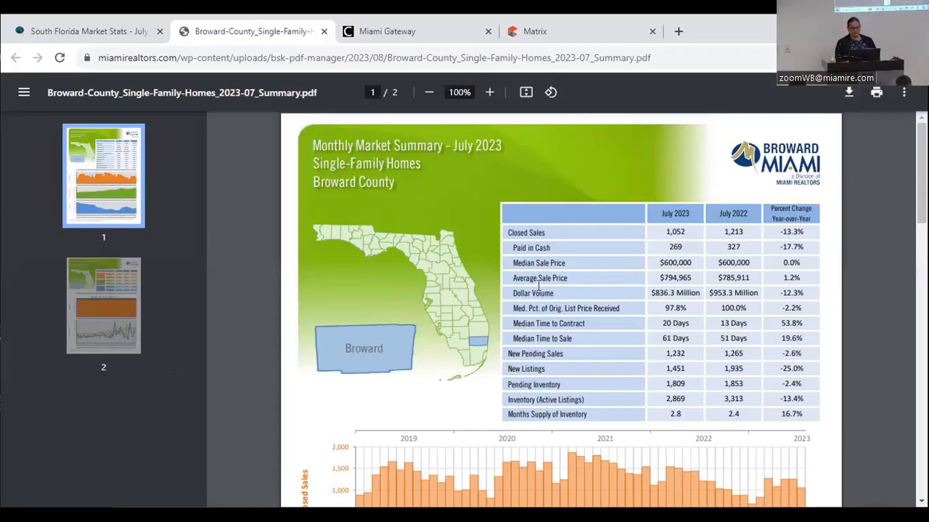
{"action": "scroll", "coordinate": [529, 290], "scroll_direction": "down", "scroll_amount": 3}
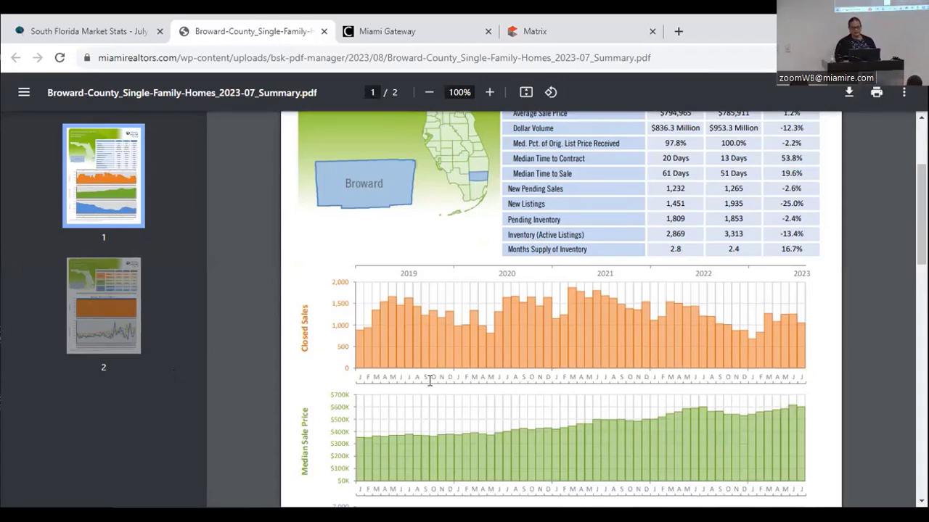
{"action": "scroll", "coordinate": [429, 381], "scroll_direction": "down", "scroll_amount": 3}
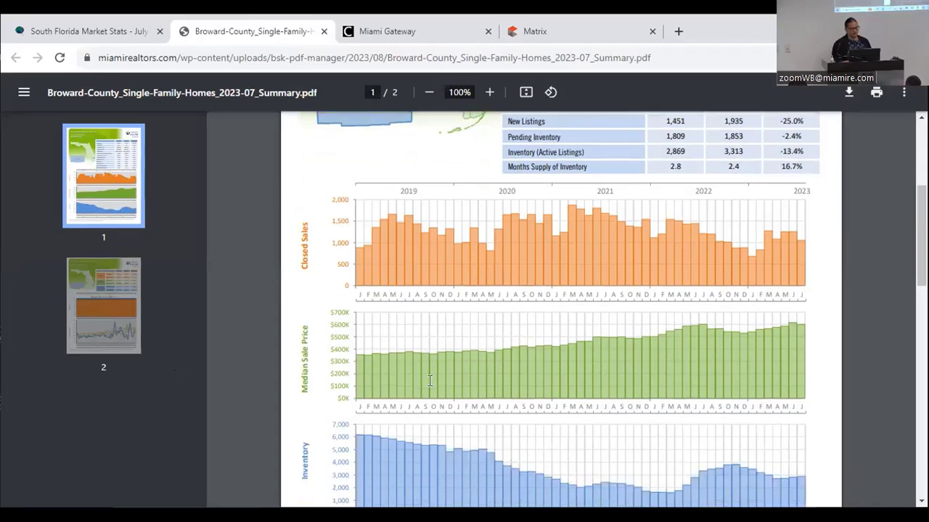
{"action": "scroll", "coordinate": [429, 381], "scroll_direction": "down", "scroll_amount": 5}
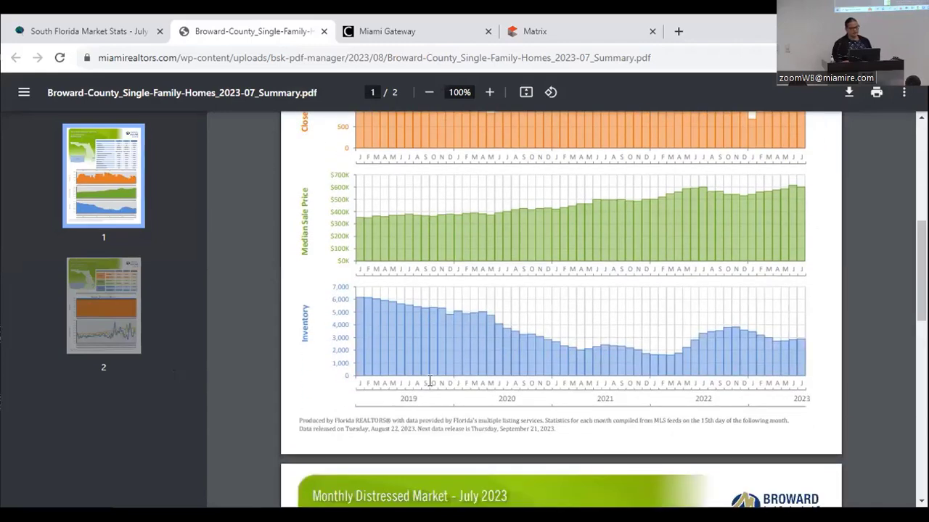
{"action": "scroll", "coordinate": [429, 381], "scroll_direction": "down", "scroll_amount": 8}
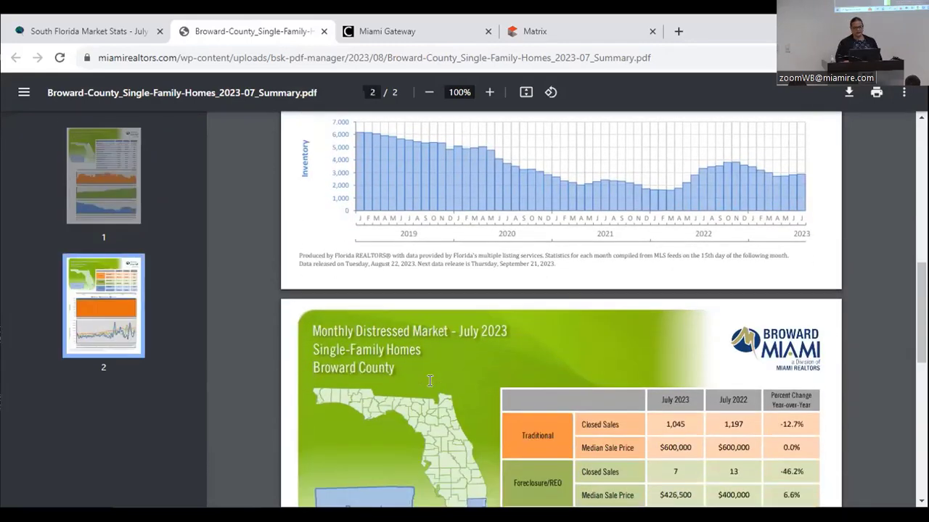
{"action": "scroll", "coordinate": [429, 381], "scroll_direction": "down", "scroll_amount": 3}
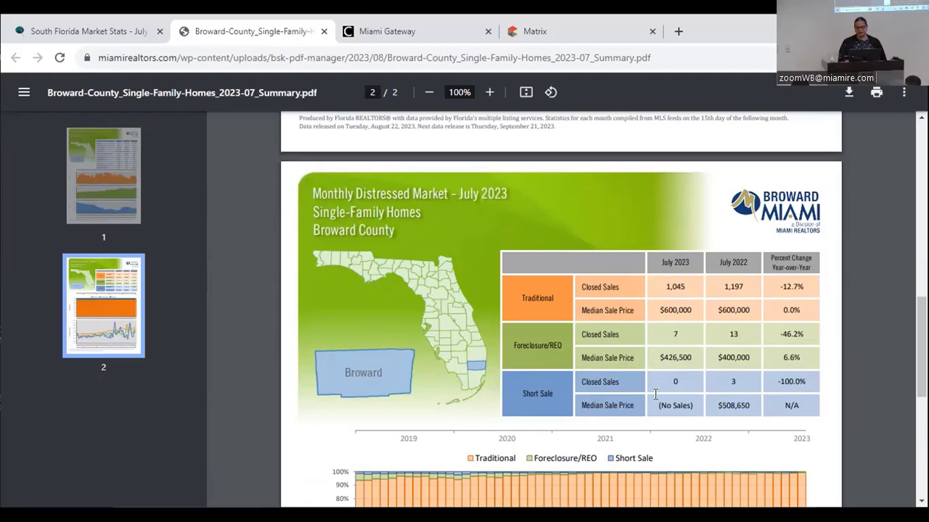
{"action": "scroll", "coordinate": [655, 394], "scroll_direction": "down", "scroll_amount": 2}
{"action": "scroll", "coordinate": [655, 394], "scroll_direction": "down", "scroll_amount": 6}
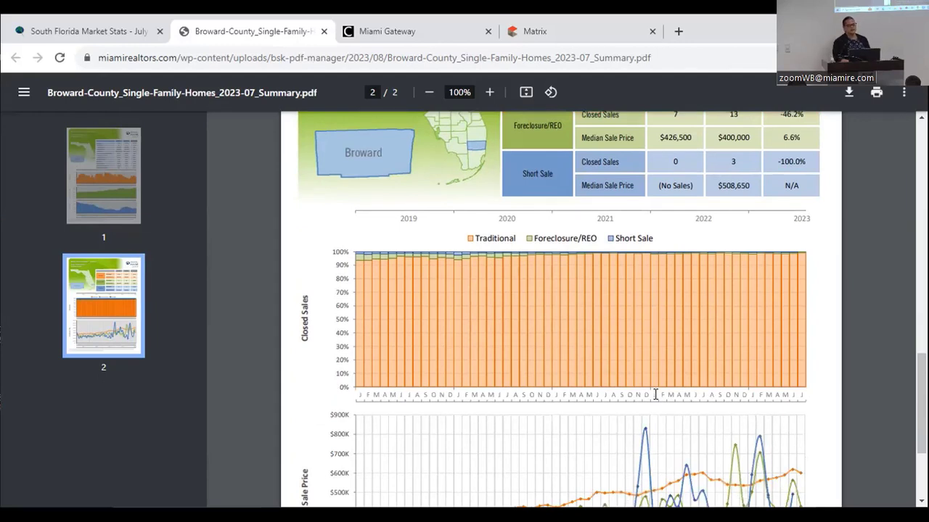
{"action": "scroll", "coordinate": [656, 394], "scroll_direction": "down", "scroll_amount": 6}
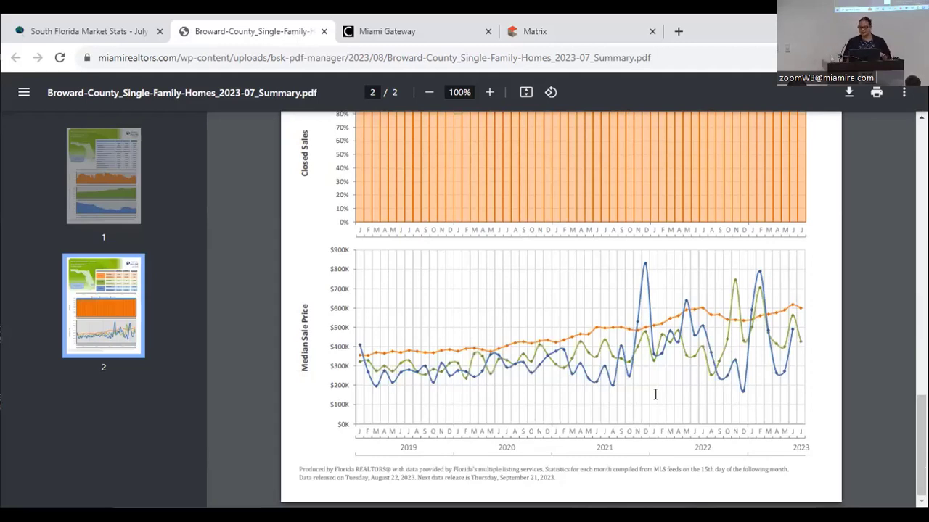
{"action": "scroll", "coordinate": [655, 394], "scroll_direction": "up", "scroll_amount": 6}
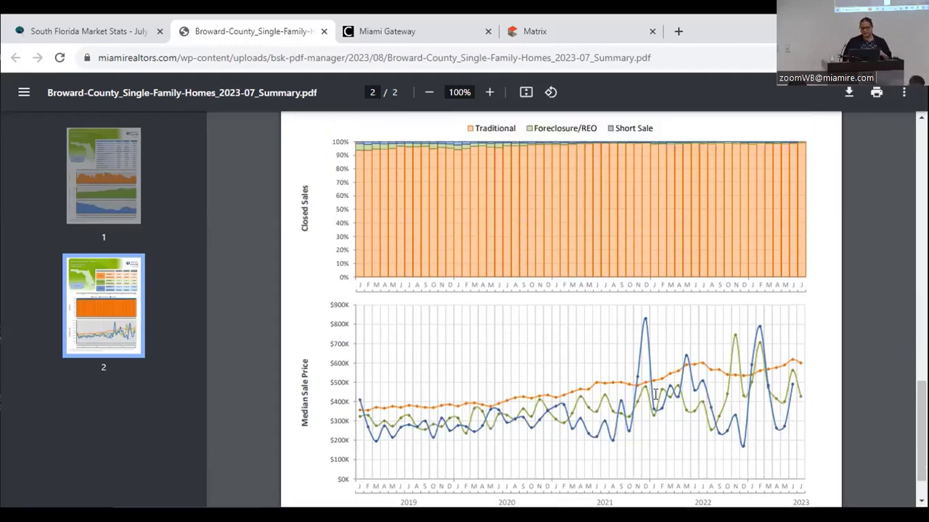
{"action": "scroll", "coordinate": [655, 394], "scroll_direction": "up", "scroll_amount": 4}
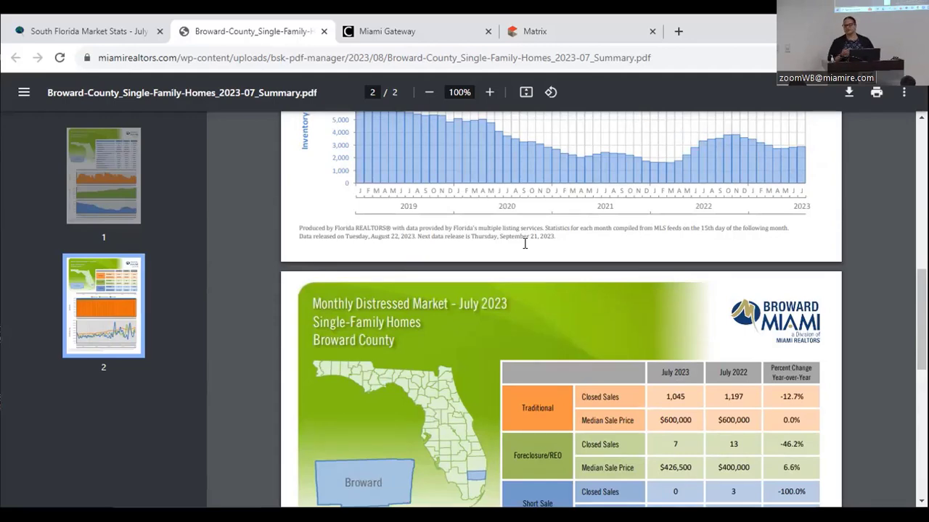
- Scroll back to the page-1 Monthly Market Summary: 1,052 closed sales, $600,000 median price
{"action": "scroll", "coordinate": [524, 243], "scroll_direction": "up", "scroll_amount": 3}
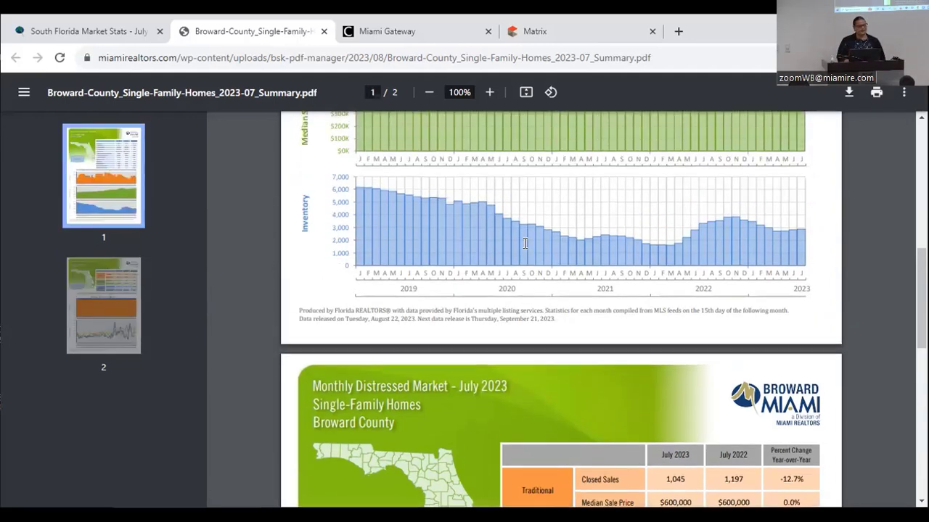
{"action": "scroll", "coordinate": [525, 243], "scroll_direction": "up", "scroll_amount": 4}
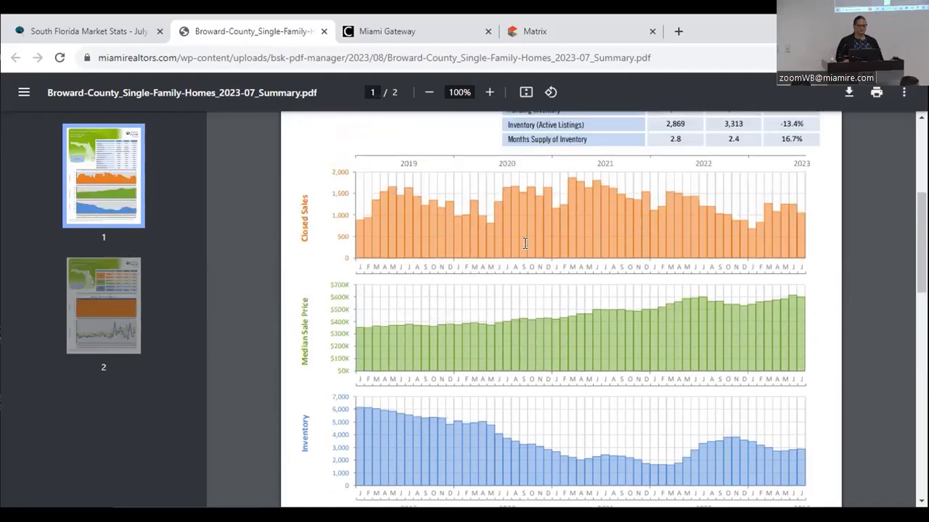
{"action": "scroll", "coordinate": [525, 244], "scroll_direction": "up", "scroll_amount": 1}
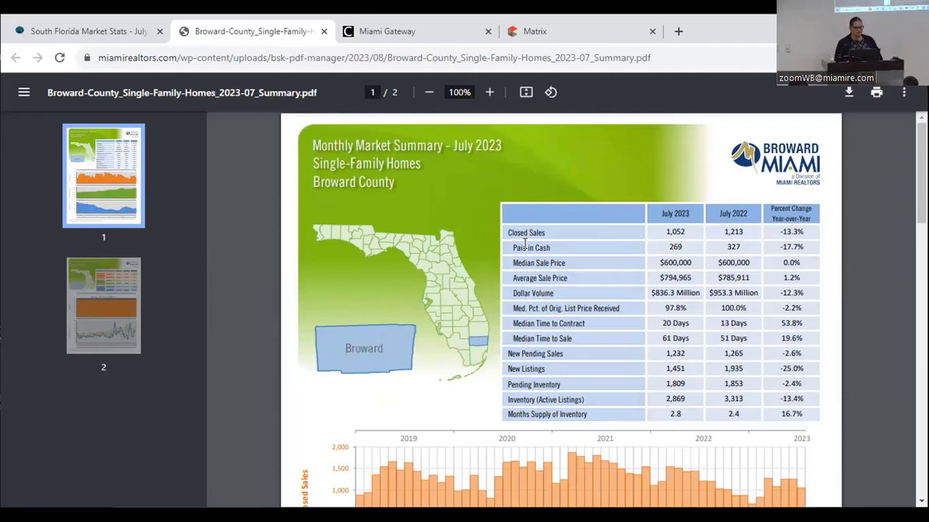
- Return to the Market Stats tab and open the Broward County_Single Family Homes_2023-07_Detail report
{"action": "left_click", "coordinate": [108, 34]}
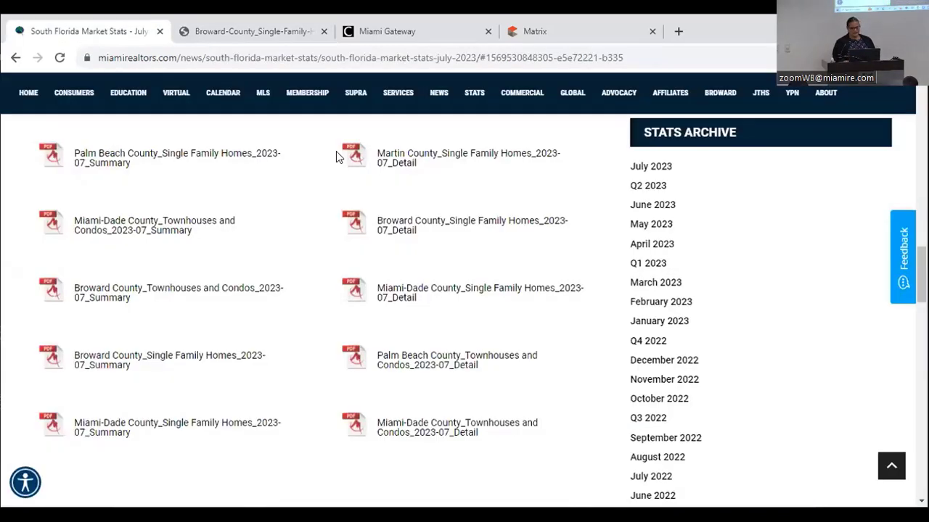
{"action": "scroll", "coordinate": [336, 151], "scroll_direction": "up", "scroll_amount": 2}
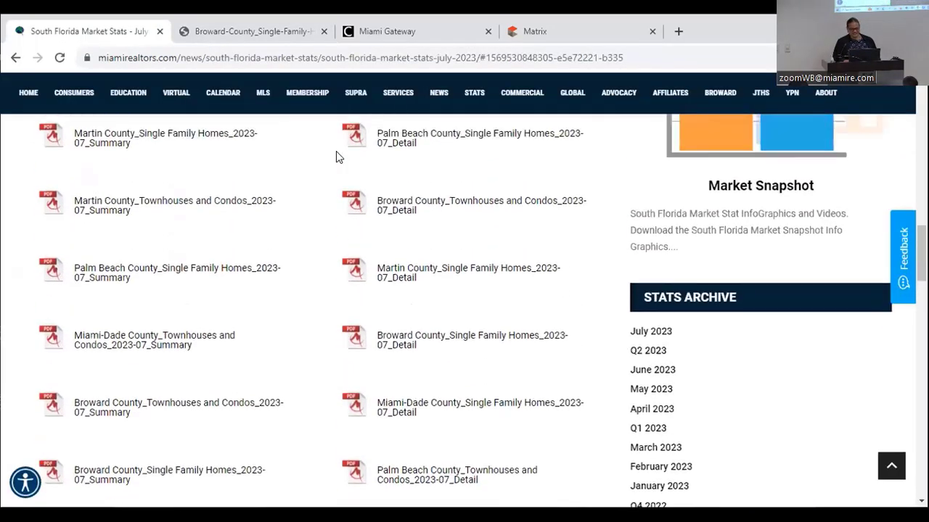
{"action": "scroll", "coordinate": [336, 157], "scroll_direction": "up", "scroll_amount": 2}
{"action": "scroll", "coordinate": [336, 157], "scroll_direction": "down", "scroll_amount": 2}
{"action": "scroll", "coordinate": [336, 151], "scroll_direction": "up", "scroll_amount": 3}
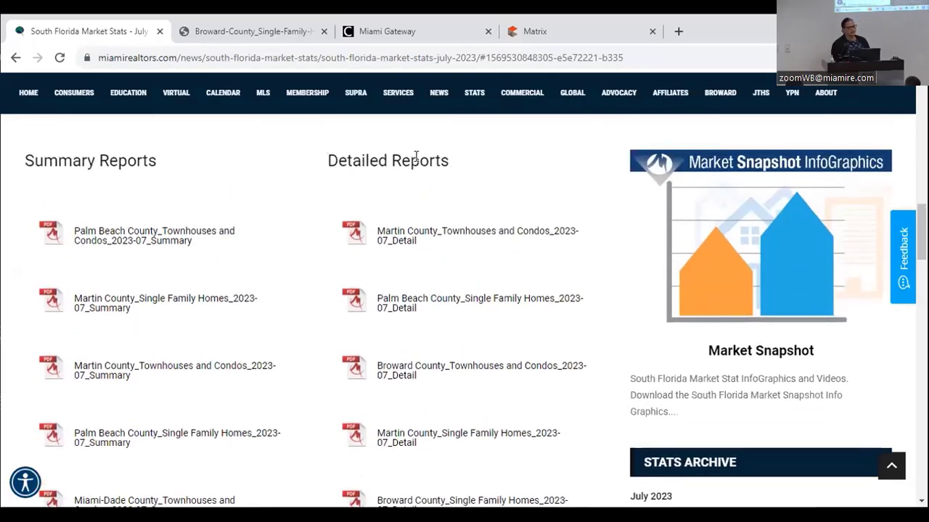
{"action": "scroll", "coordinate": [425, 175], "scroll_direction": "down", "scroll_amount": 1}
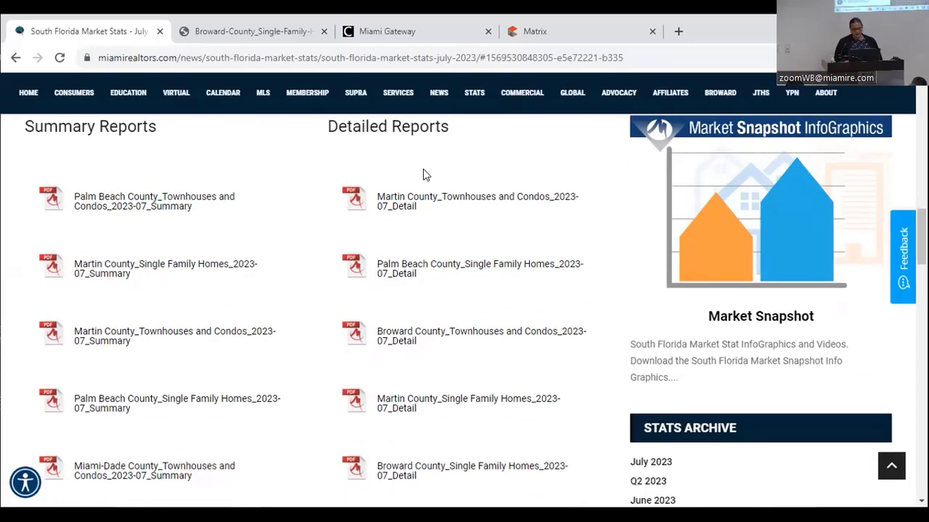
{"action": "scroll", "coordinate": [425, 175], "scroll_direction": "down", "scroll_amount": 3}
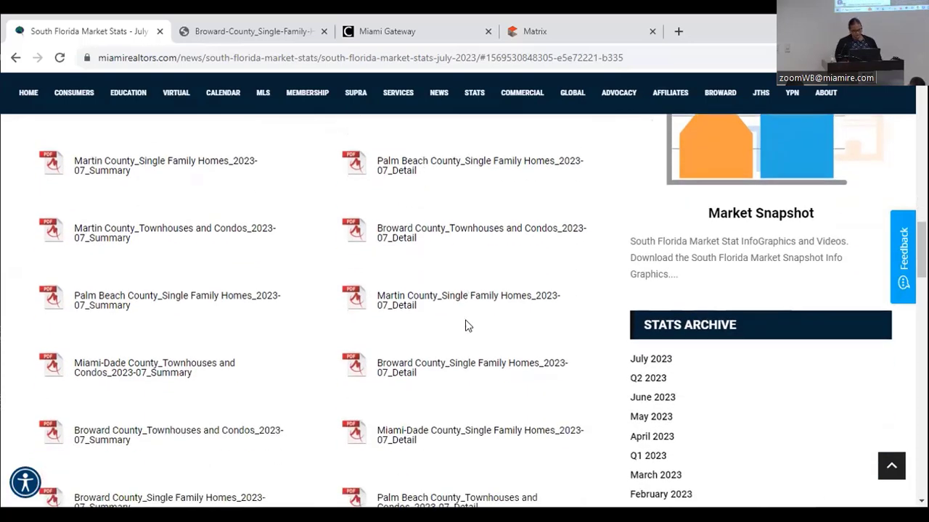
{"action": "left_click", "coordinate": [465, 369]}
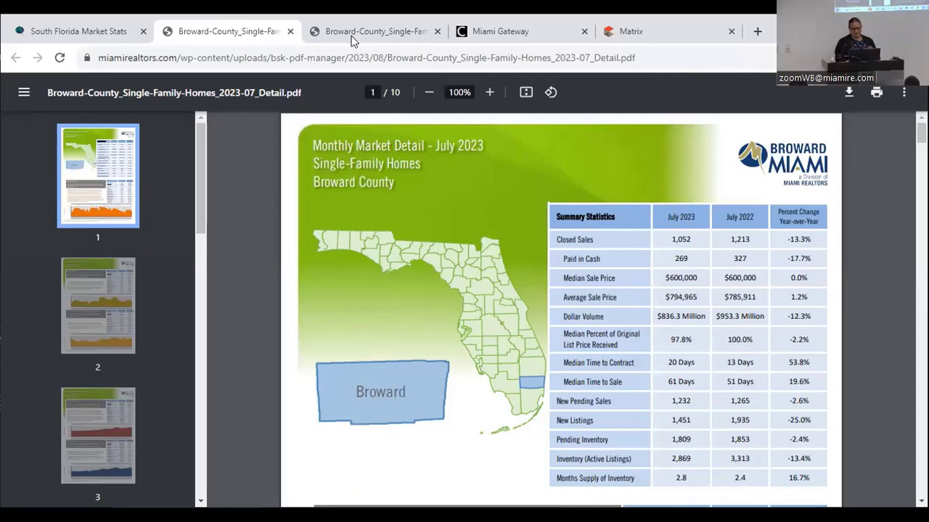
- Scroll past Closed Sales to page 2 showing 269 cash sales, down 17.7%
{"action": "scroll", "coordinate": [385, 235], "scroll_direction": "down", "scroll_amount": 5}
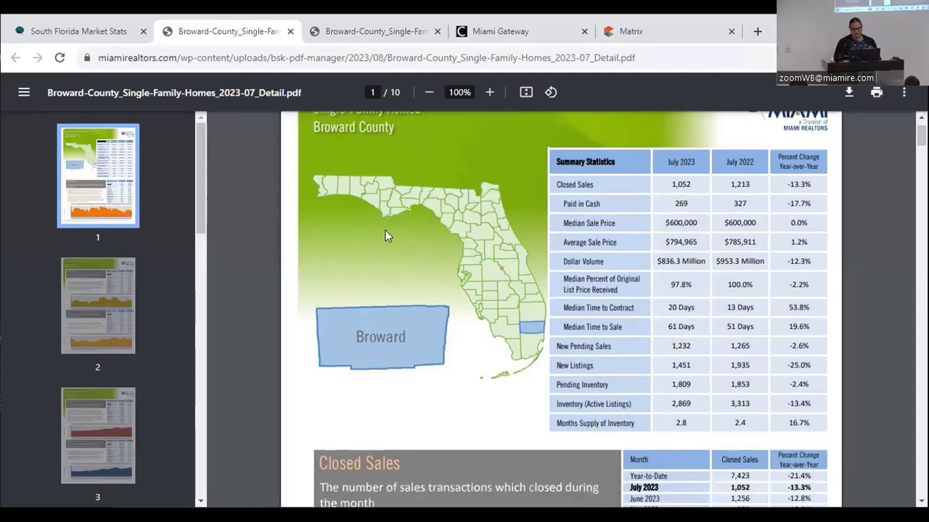
{"action": "scroll", "coordinate": [385, 236], "scroll_direction": "down", "scroll_amount": 1}
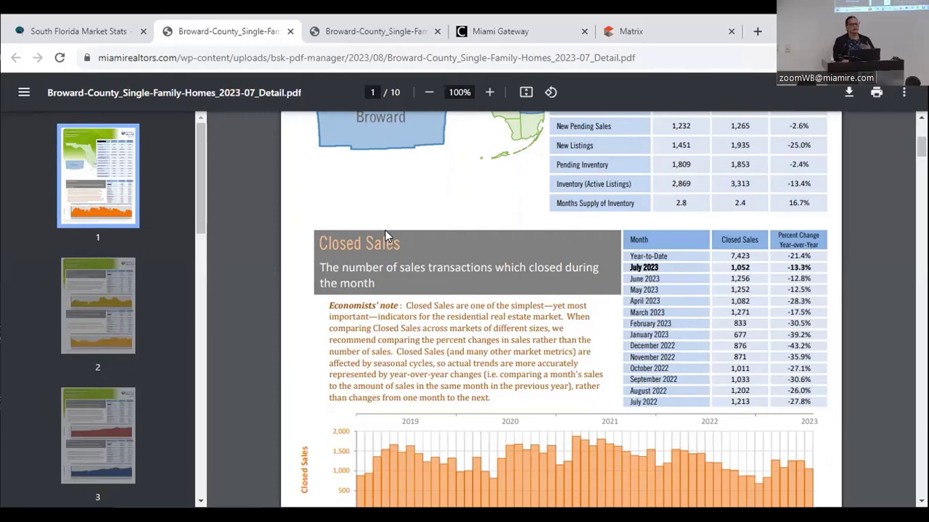
{"action": "scroll", "coordinate": [385, 236], "scroll_direction": "down", "scroll_amount": 3}
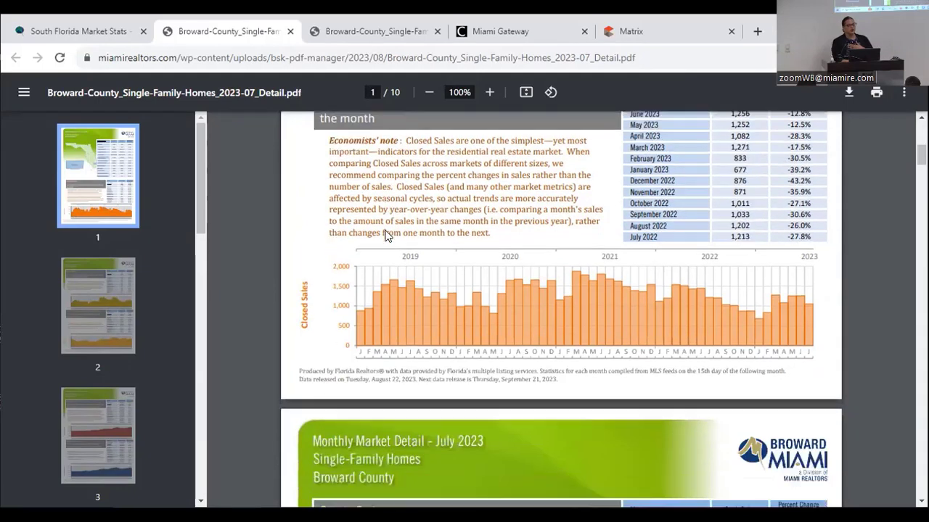
{"action": "scroll", "coordinate": [386, 236], "scroll_direction": "down", "scroll_amount": 3}
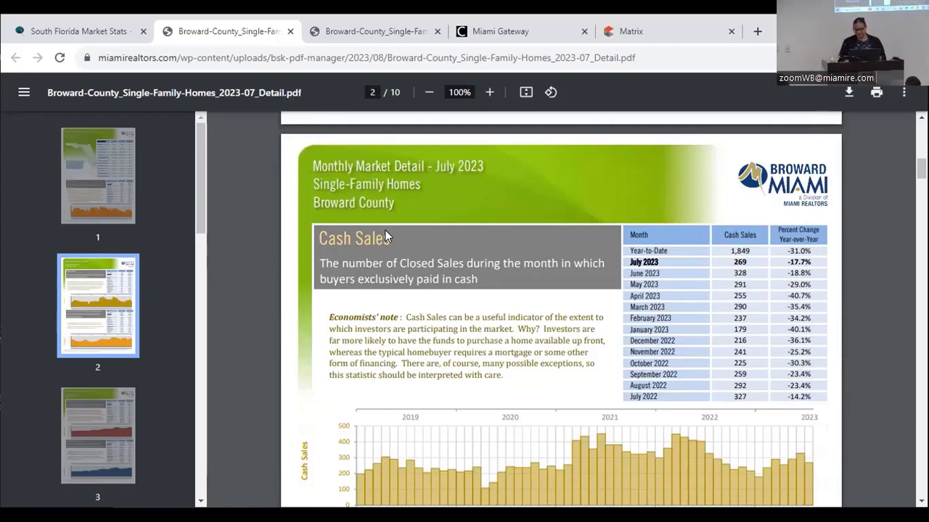
{"action": "scroll", "coordinate": [385, 236], "scroll_direction": "down", "scroll_amount": 1}
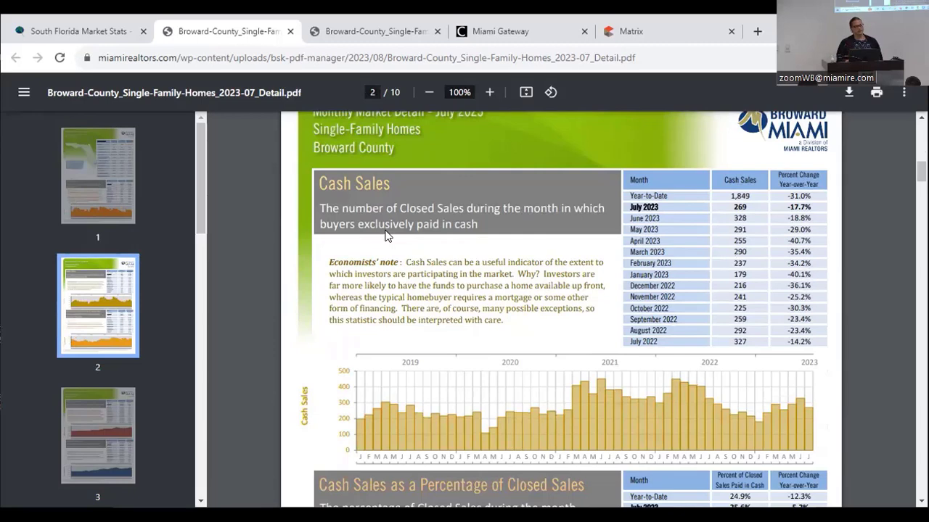
- Close the detail PDF and go to the Market Snapshot InfoGraphics page
{"action": "left_click", "coordinate": [290, 31]}
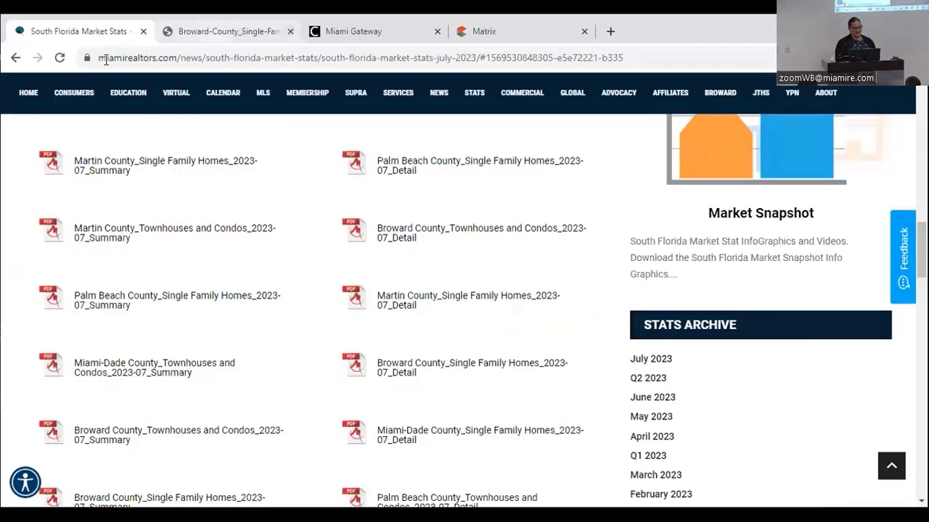
{"action": "scroll", "coordinate": [743, 243], "scroll_direction": "up", "scroll_amount": 2}
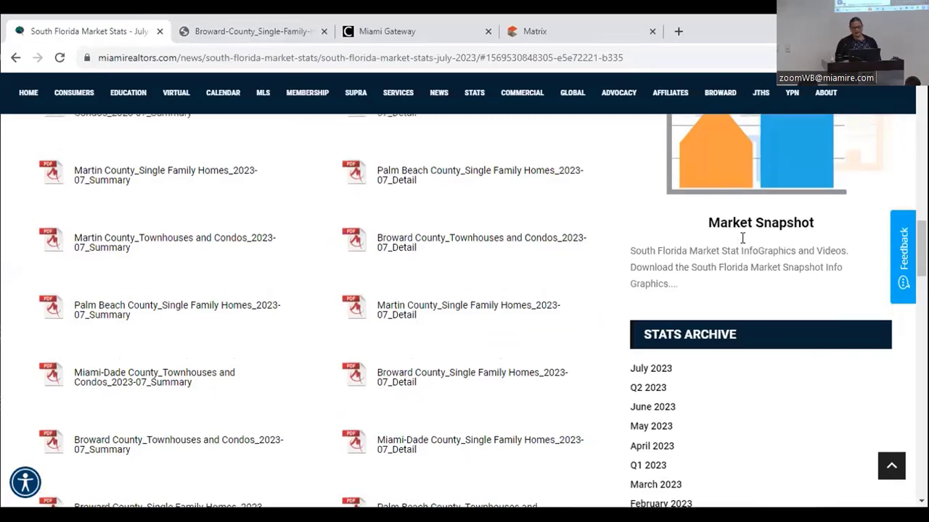
{"action": "scroll", "coordinate": [743, 243], "scroll_direction": "up", "scroll_amount": 2}
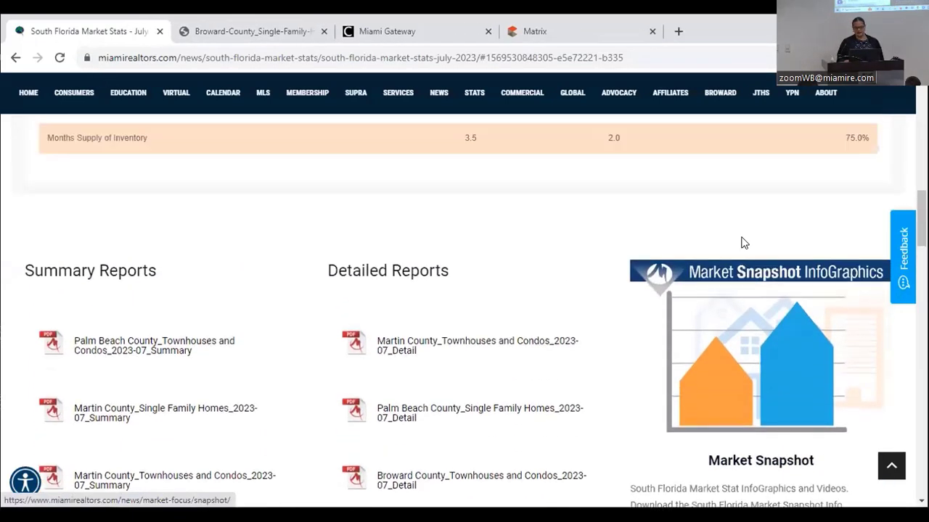
{"action": "left_click", "coordinate": [754, 337]}
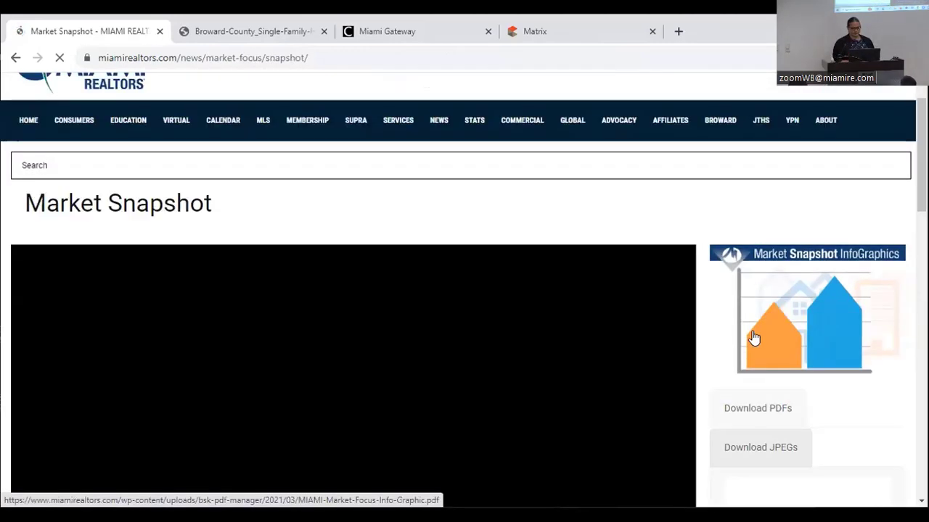
- Scroll down the Market Snapshot page to the Market-Focus-Info-Graphic-June-2023 PDF and open it
{"action": "scroll", "coordinate": [754, 337], "scroll_direction": "down", "scroll_amount": 2}
{"action": "scroll", "coordinate": [754, 338], "scroll_direction": "down", "scroll_amount": 1}
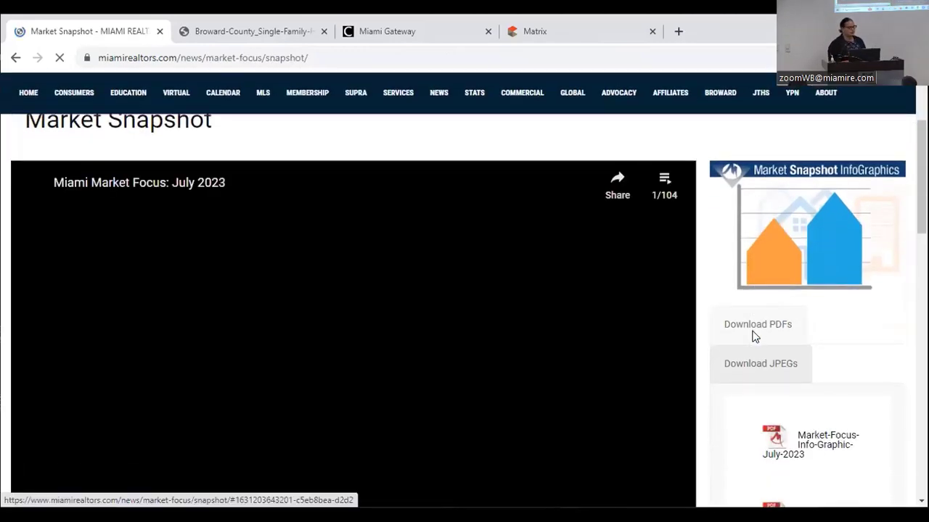
{"action": "scroll", "coordinate": [754, 338], "scroll_direction": "down", "scroll_amount": 1}
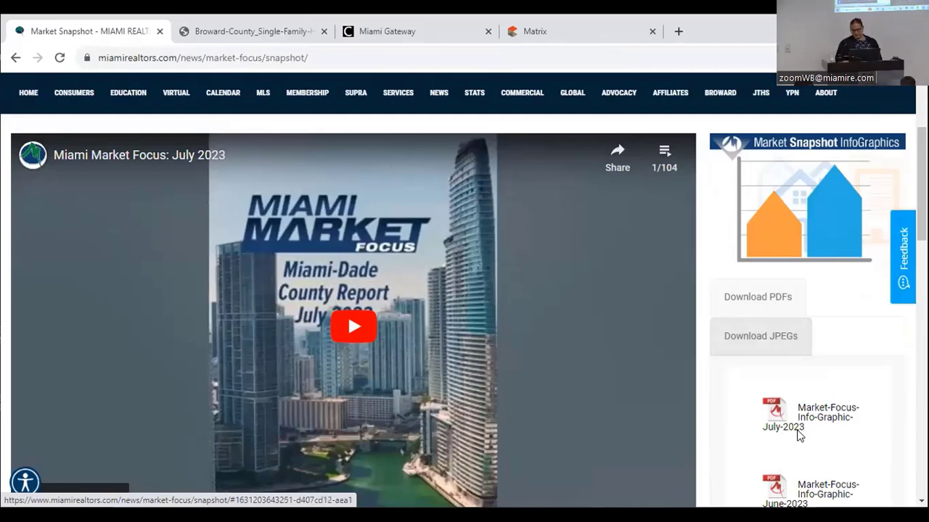
{"action": "scroll", "coordinate": [798, 434], "scroll_direction": "down", "scroll_amount": 2}
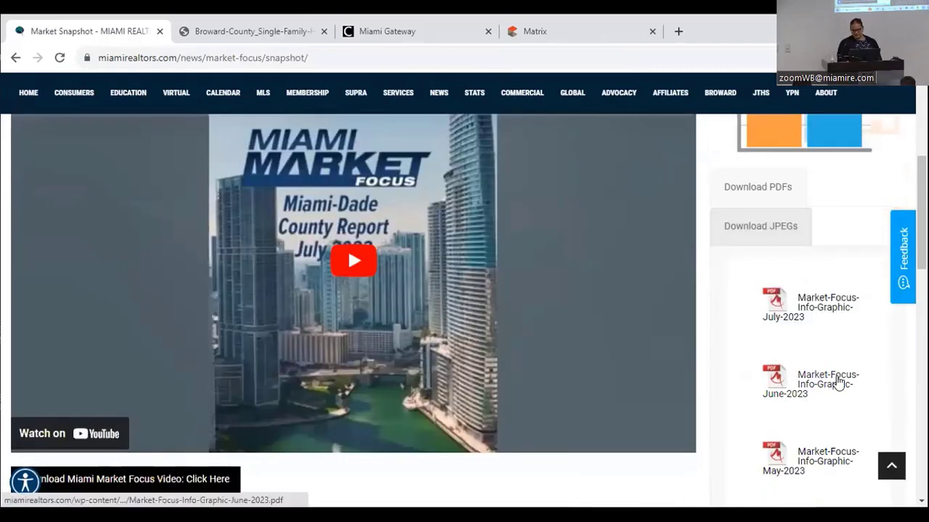
{"action": "left_click", "coordinate": [828, 388]}
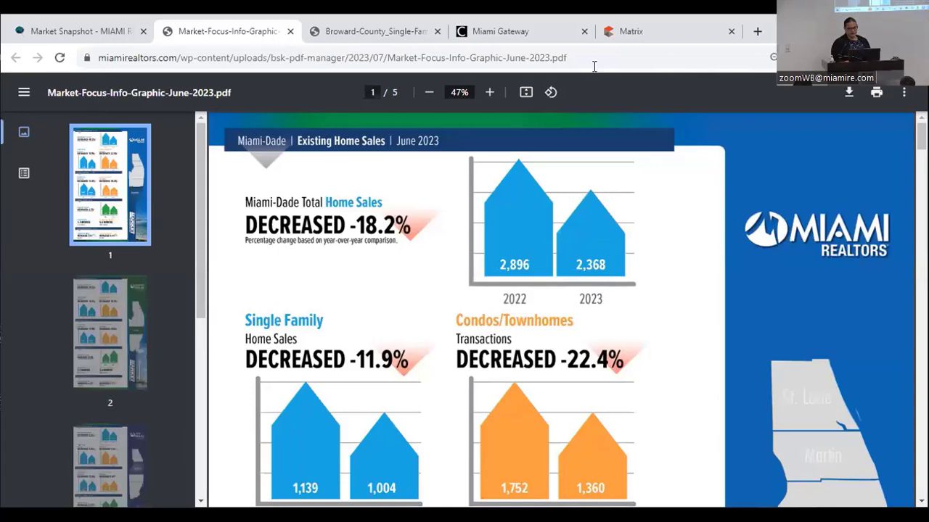
- Zoom the infographic out and move to page 2 of 5 with the Broward statistics
{"action": "left_click", "coordinate": [429, 92]}
{"action": "left_click", "coordinate": [429, 92]}
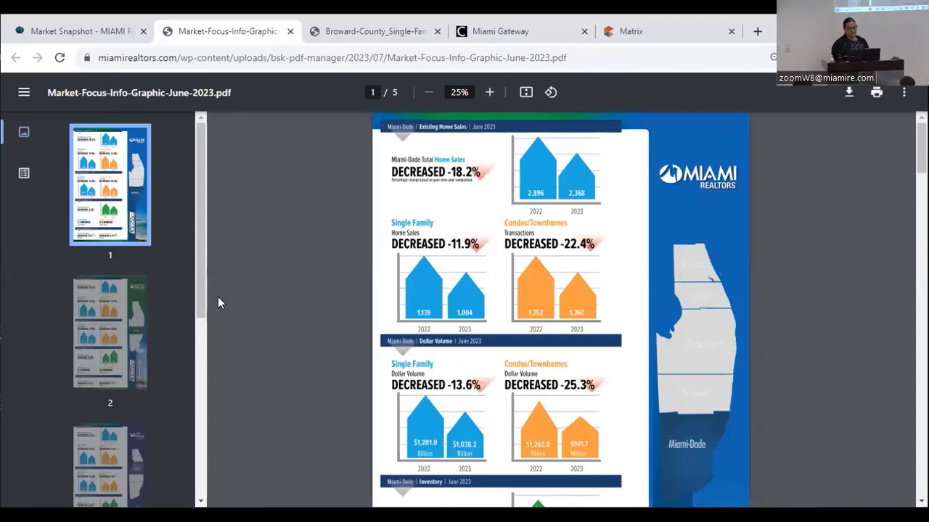
{"action": "scroll", "coordinate": [277, 291], "scroll_direction": "down", "scroll_amount": 3}
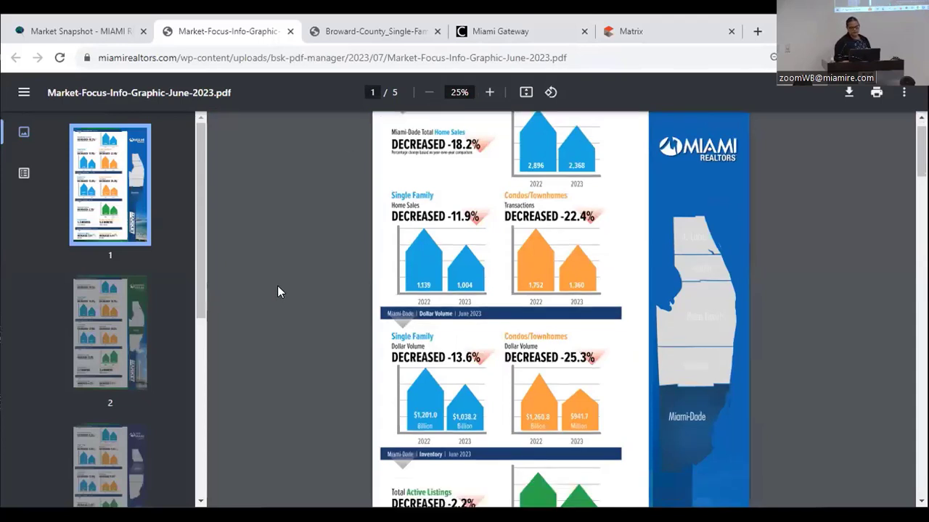
{"action": "scroll", "coordinate": [278, 288], "scroll_direction": "down", "scroll_amount": 3}
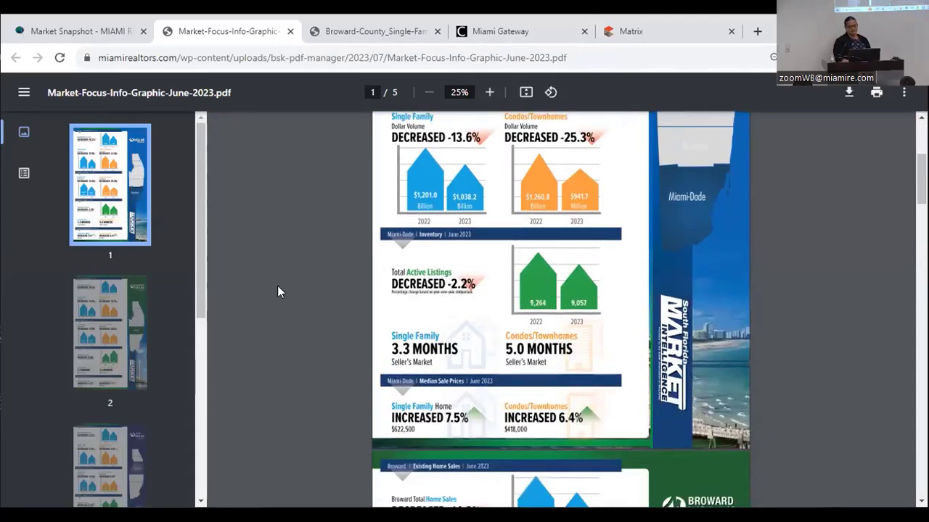
{"action": "scroll", "coordinate": [278, 289], "scroll_direction": "down", "scroll_amount": 3}
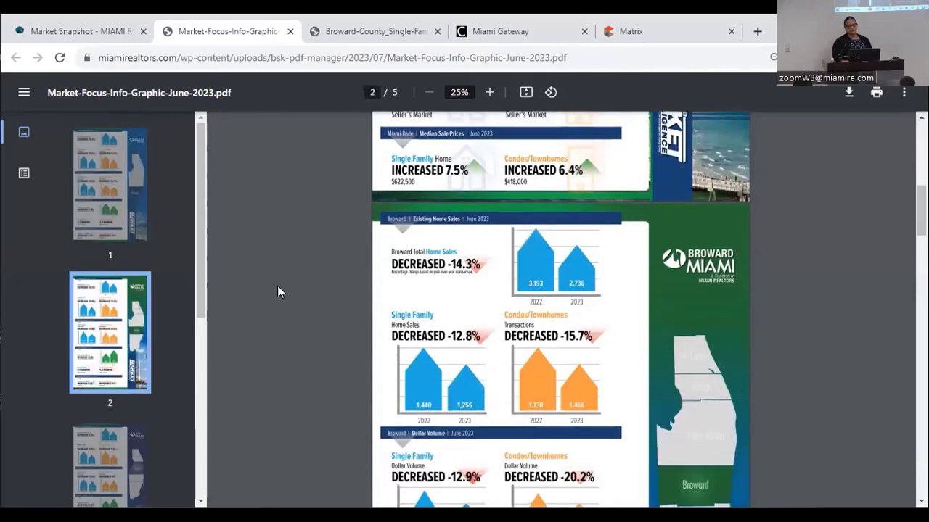
{"action": "scroll", "coordinate": [277, 291], "scroll_direction": "down", "scroll_amount": 1}
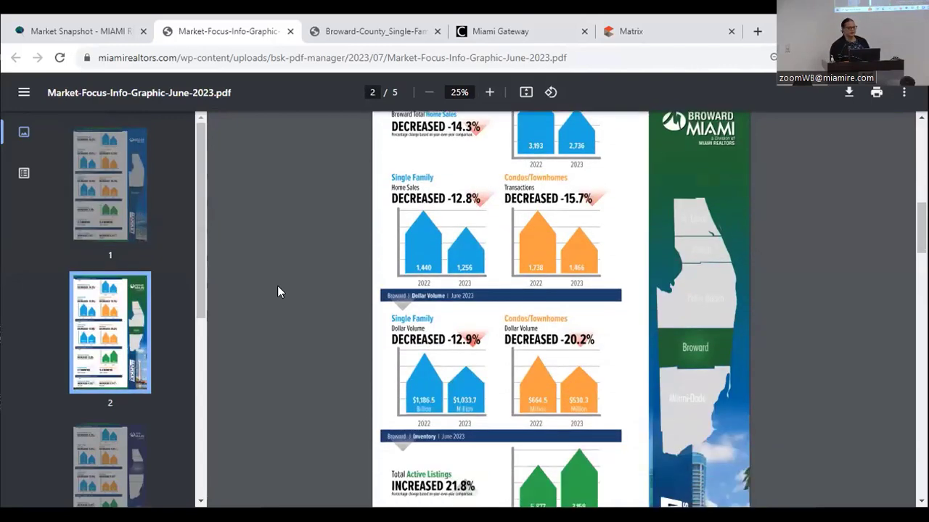
{"action": "scroll", "coordinate": [278, 292], "scroll_direction": "down", "scroll_amount": 2}
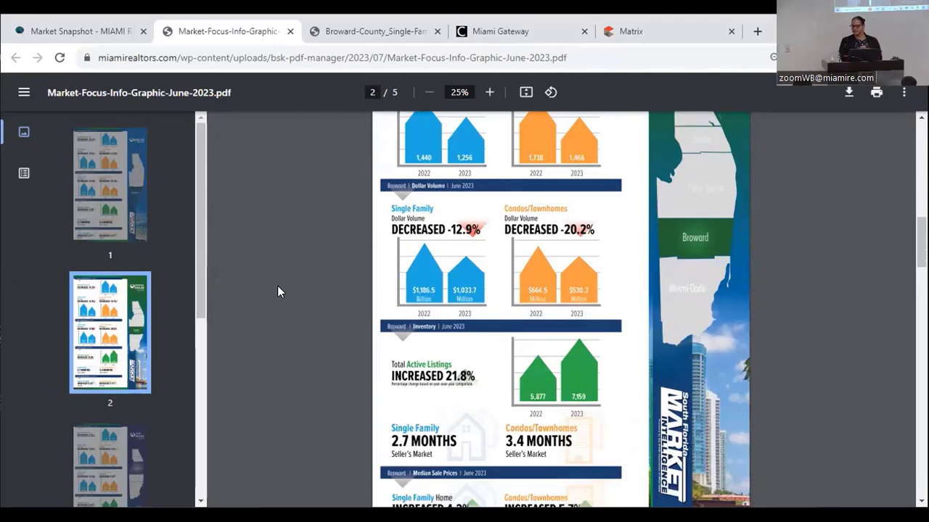
- Close the infographic PDF, return to the Miami REALTORS home page, and go to Miami Gateway
{"action": "left_click", "coordinate": [291, 32]}
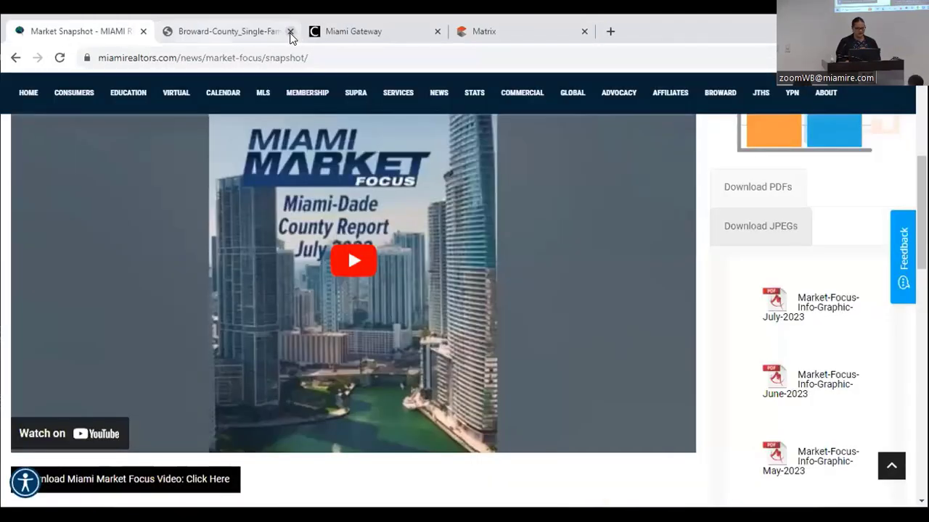
{"action": "left_click", "coordinate": [29, 92]}
{"action": "mouse_move", "coordinate": [254, 168]}
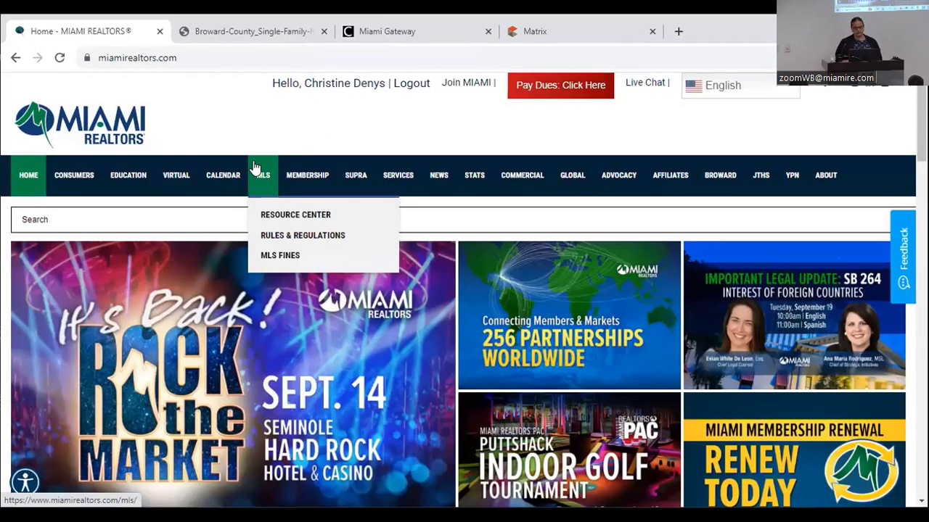
{"action": "scroll", "coordinate": [253, 168], "scroll_direction": "down", "scroll_amount": 5}
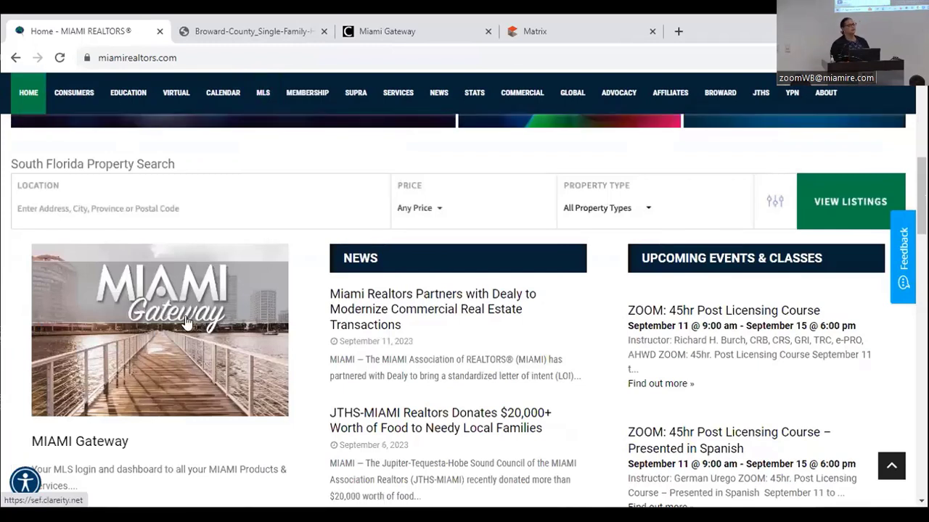
{"action": "left_click", "coordinate": [380, 31]}
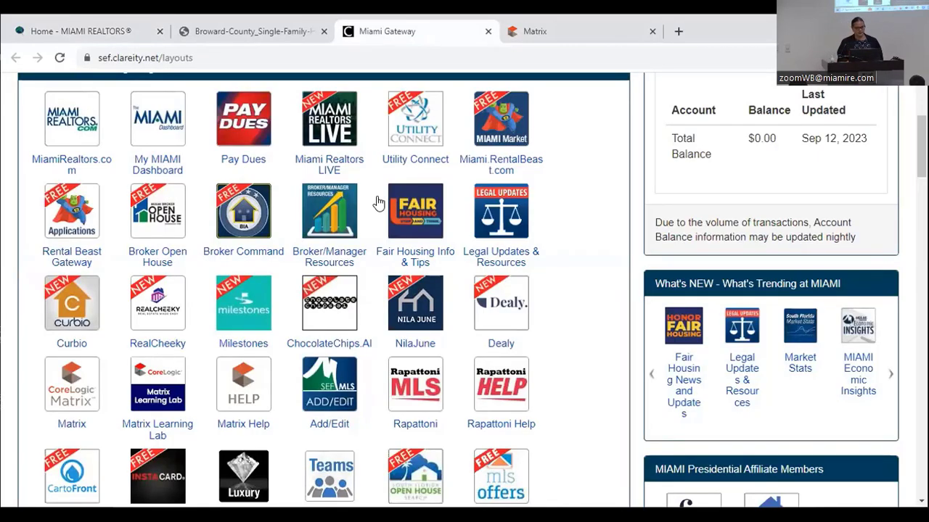
- Launch Matrix from the gateway and start a new Single Family/Condo (RE1/RE2) search
{"action": "left_click", "coordinate": [83, 389]}
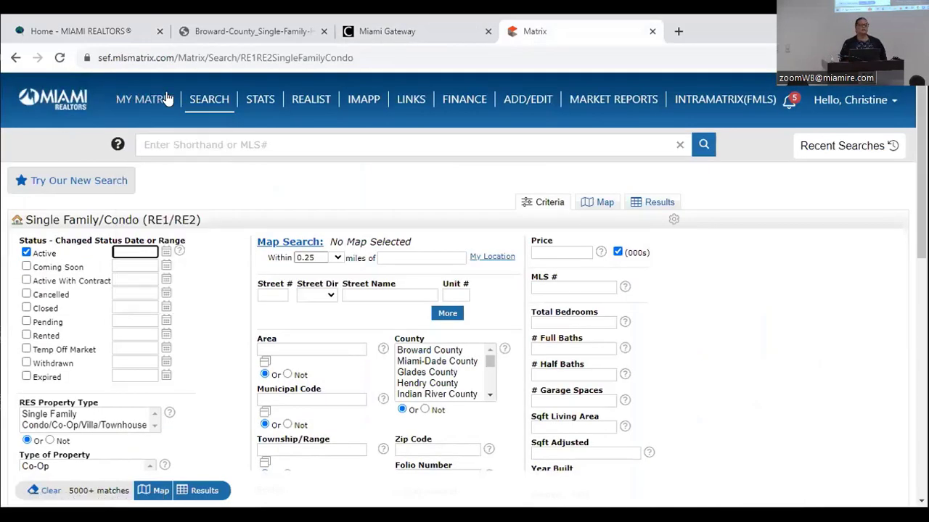
{"action": "mouse_move", "coordinate": [208, 105]}
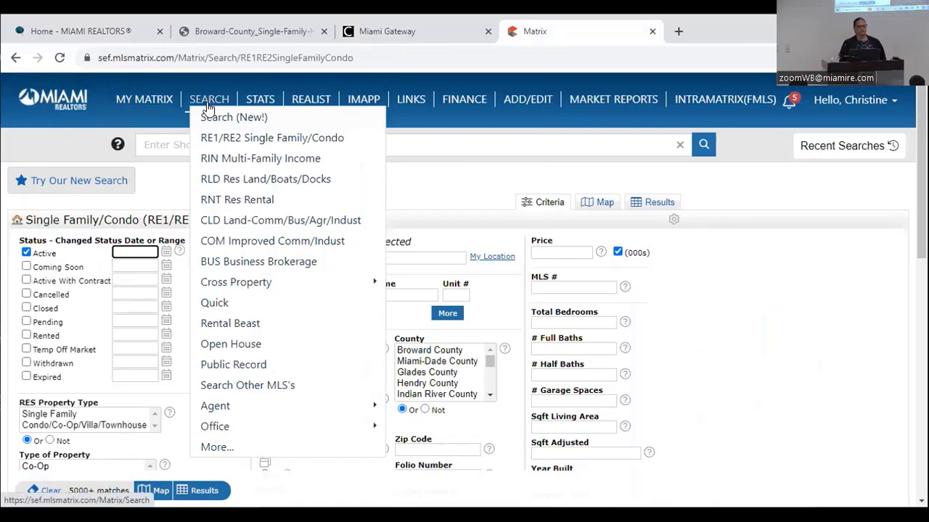
{"action": "left_click", "coordinate": [222, 140]}
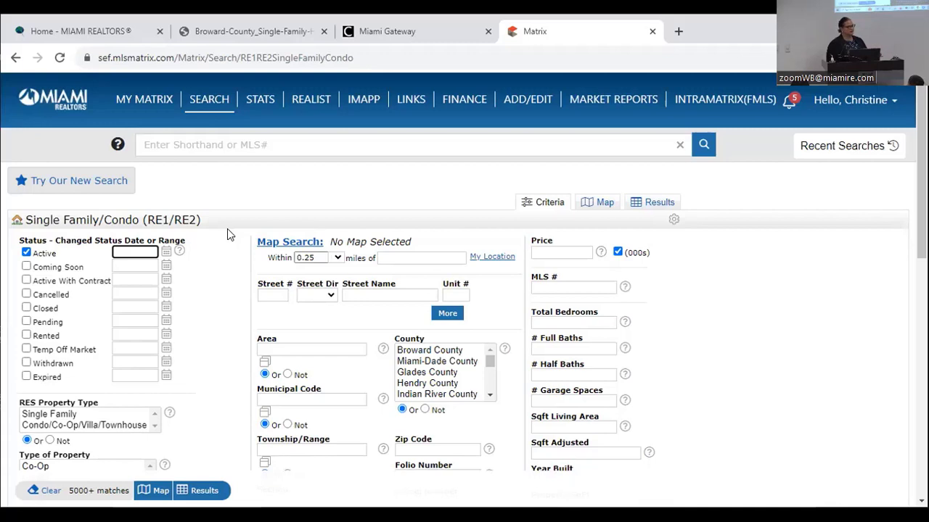
{"action": "left_click", "coordinate": [27, 253]}
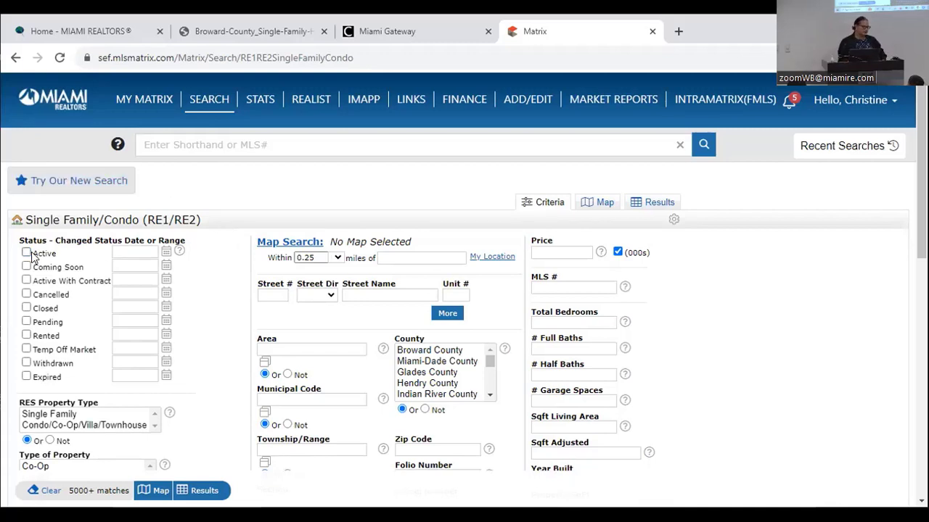
{"action": "mouse_move", "coordinate": [134, 258]}
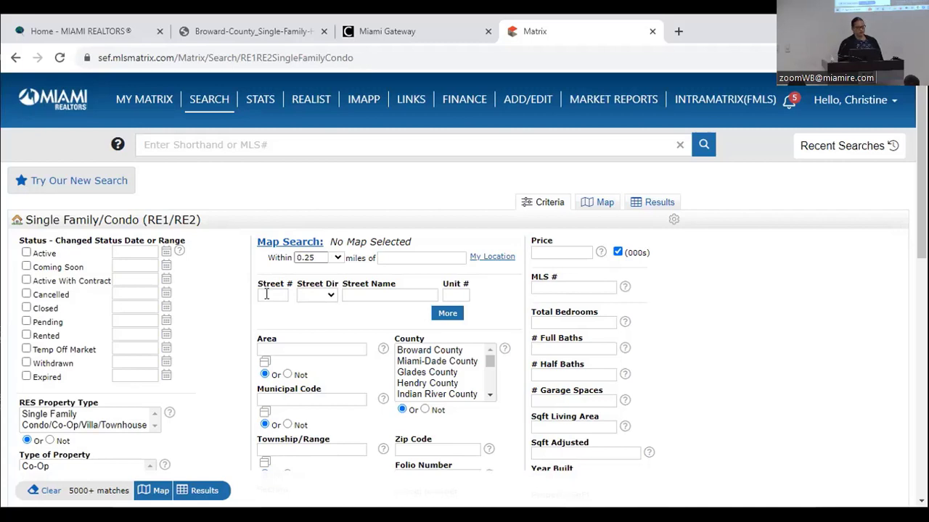
{"action": "left_click", "coordinate": [267, 293]}
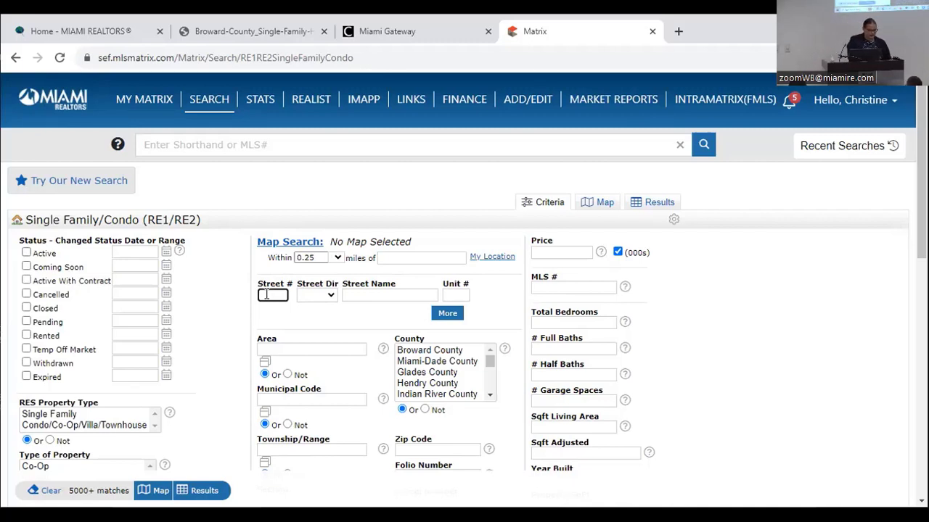
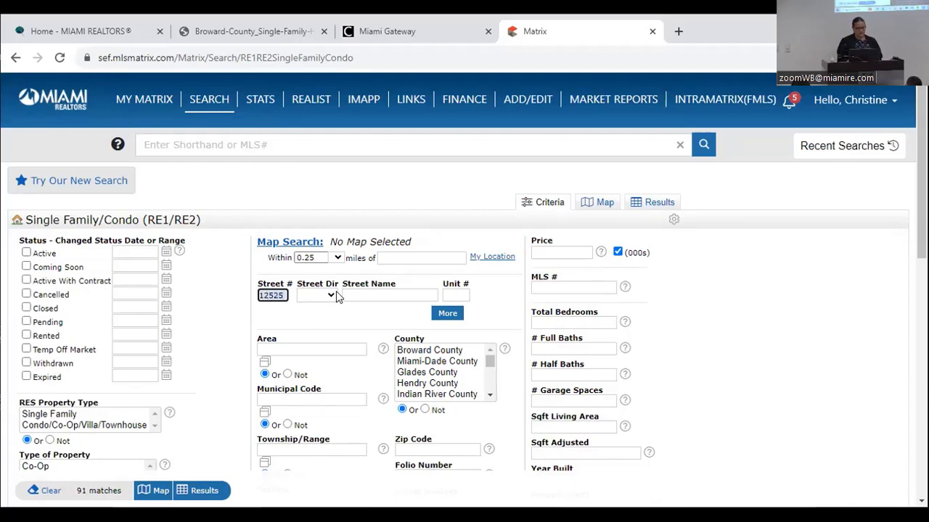
{"action": "left_click", "coordinate": [323, 297]}
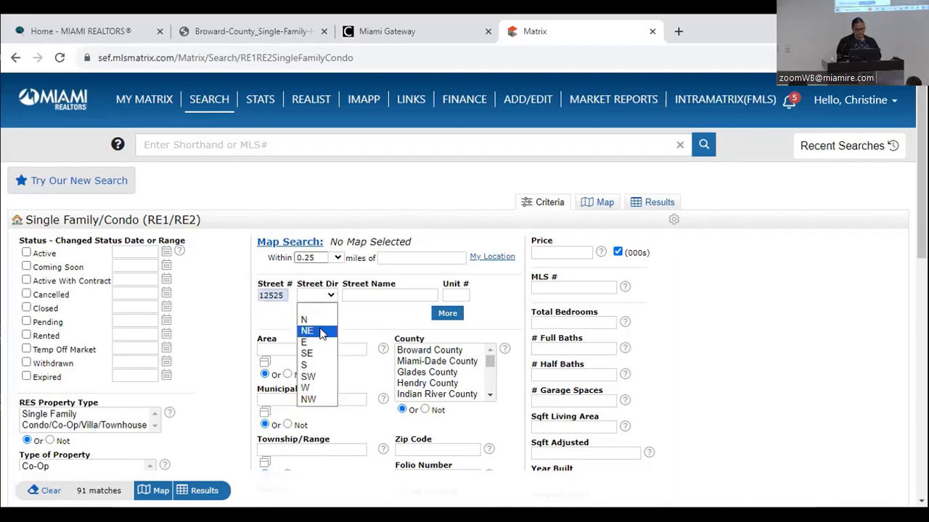
{"action": "left_click", "coordinate": [321, 331]}
- Set the street name to 1 and show the matching listings as results
{"action": "left_click", "coordinate": [361, 296]}
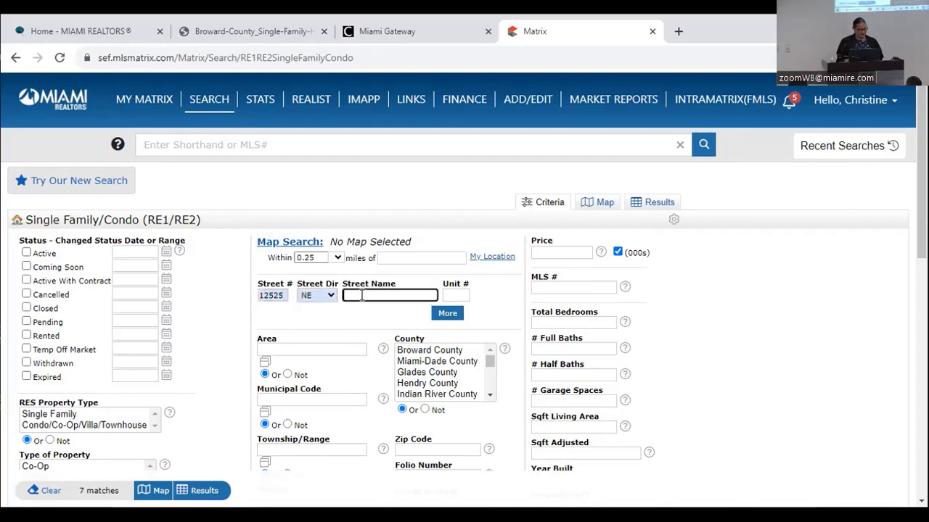
{"action": "type", "text": "1s"}
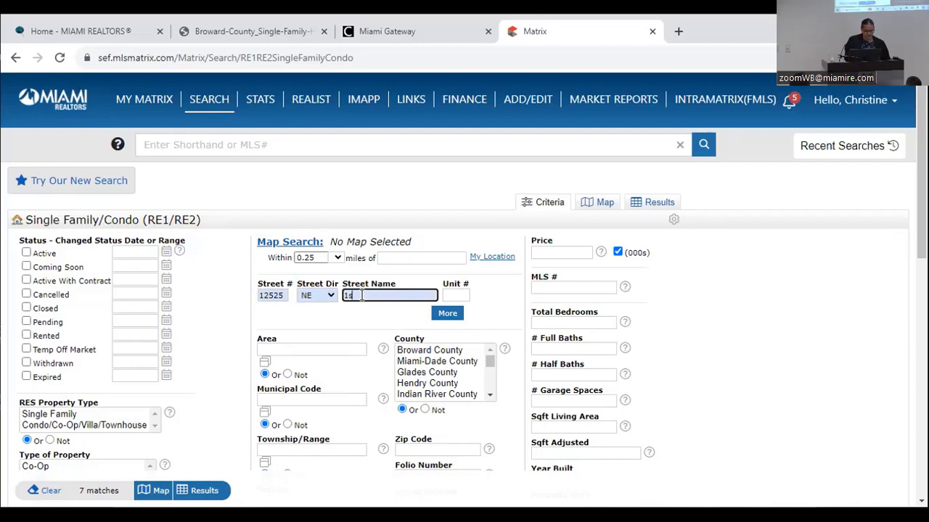
{"action": "type", "text": "t"}
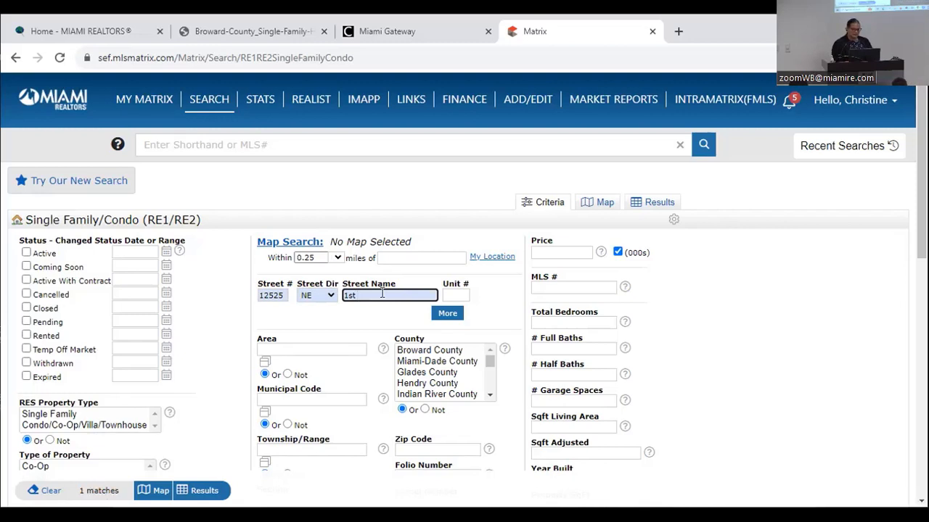
{"action": "key", "text": "BackSpace"}
{"action": "key", "text": "BackSpace"}
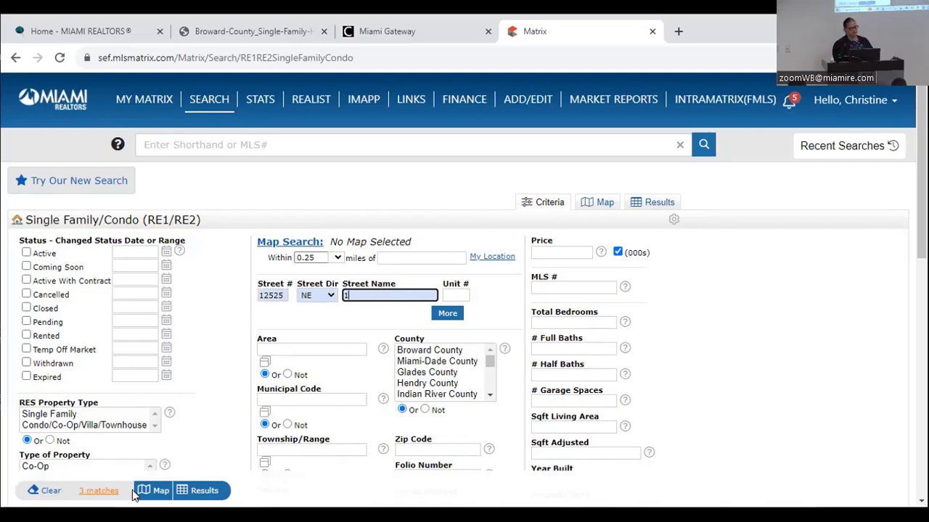
{"action": "left_click", "coordinate": [208, 492]}
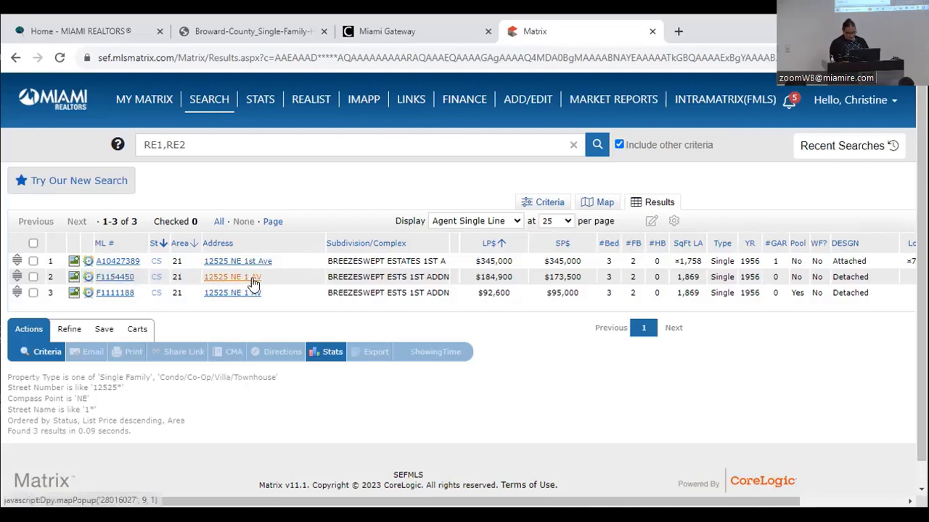
- Bring up the column options menu on the Address header of the results table
{"action": "right_click", "coordinate": [304, 246]}
{"action": "left_click", "coordinate": [289, 248]}
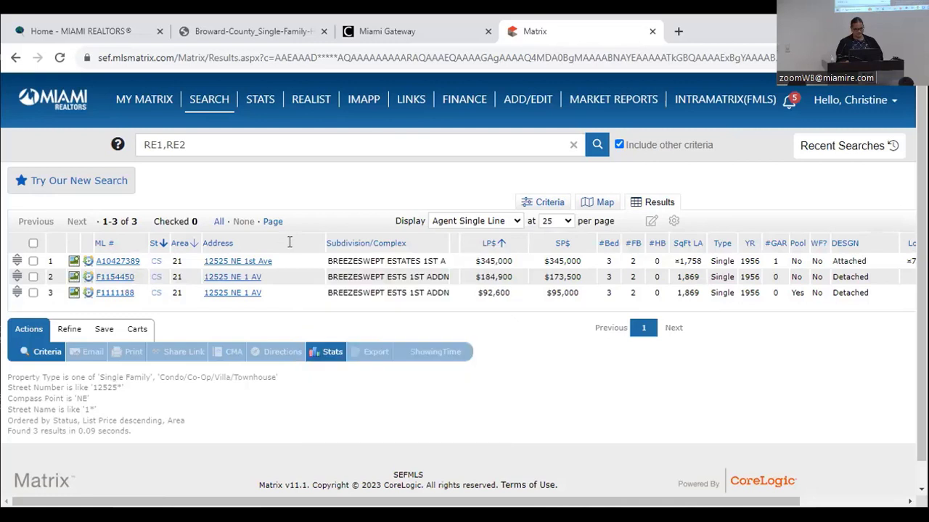
{"action": "right_click", "coordinate": [291, 243]}
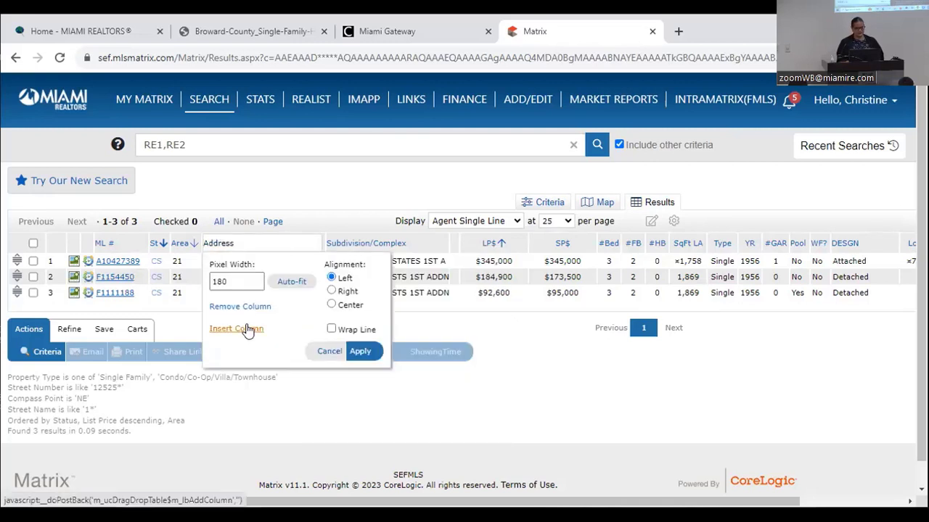
- Insert a Closing Date column, found by searching 'clos', into the results table
{"action": "left_click", "coordinate": [247, 330]}
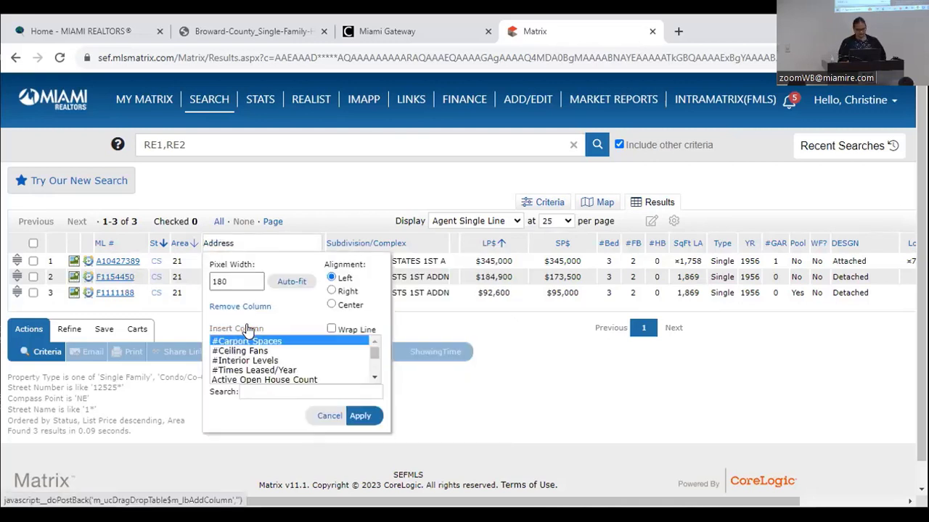
{"action": "left_click", "coordinate": [253, 391]}
{"action": "type", "text": "cl"}
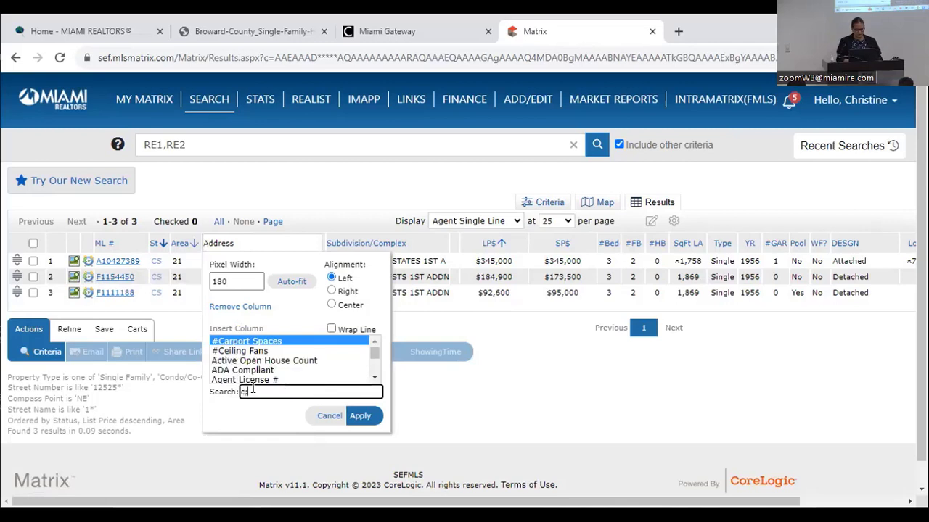
{"action": "type", "text": "os"}
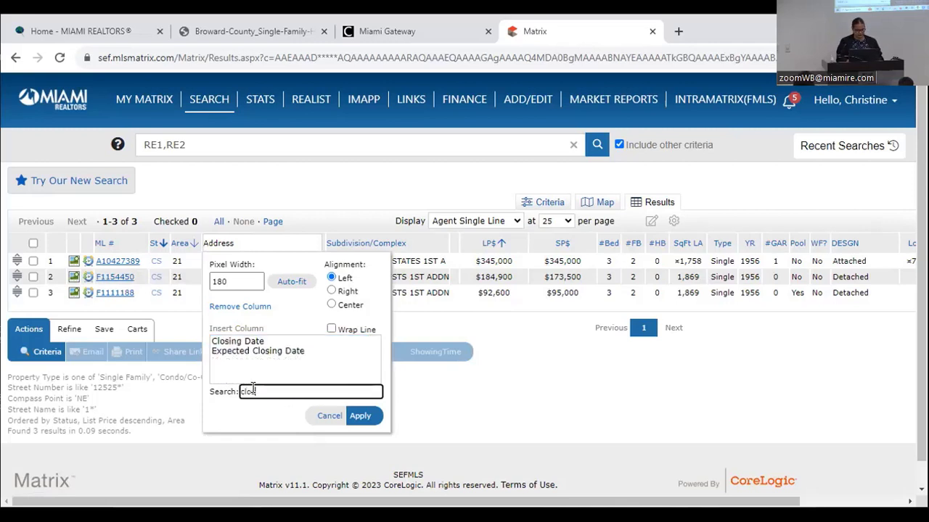
{"action": "left_click", "coordinate": [241, 344]}
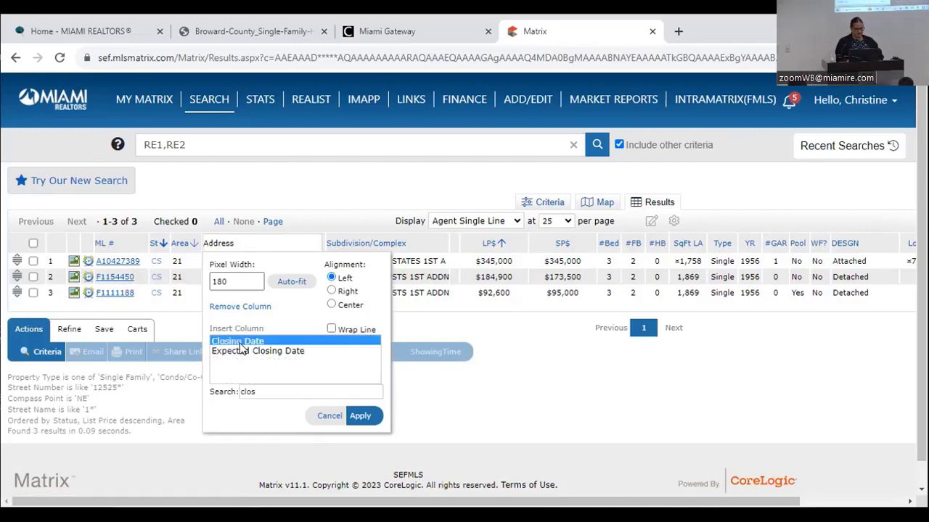
{"action": "left_click", "coordinate": [360, 416]}
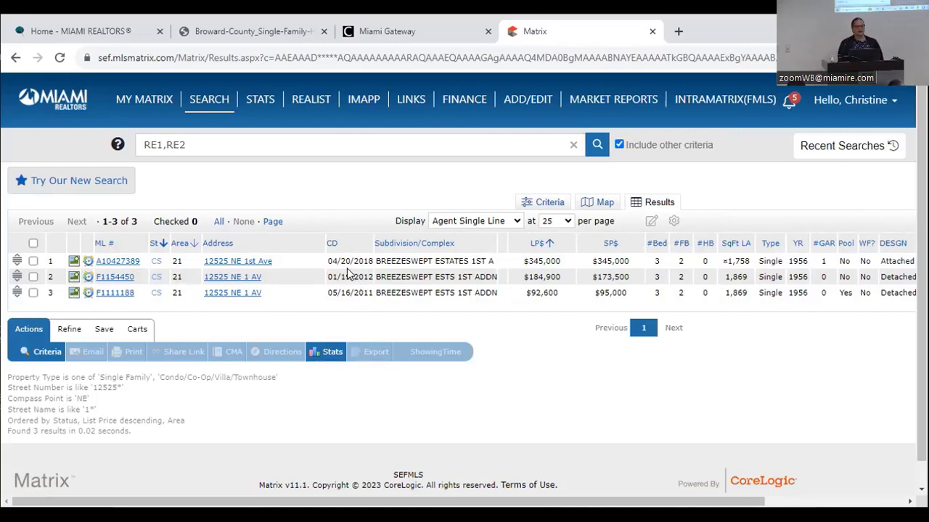
- Page through the third listing's photo gallery, then close the viewer
{"action": "left_click", "coordinate": [74, 294]}
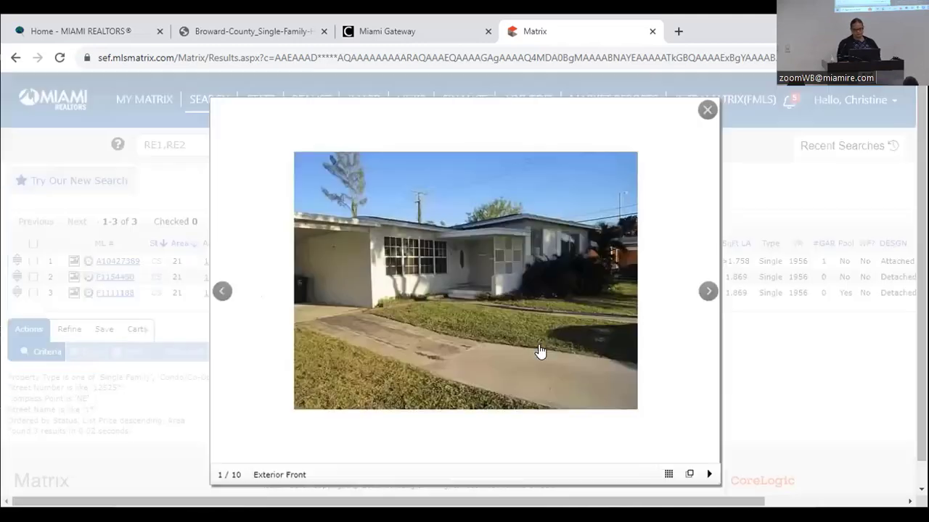
{"action": "left_click", "coordinate": [707, 292]}
{"action": "left_click", "coordinate": [707, 291]}
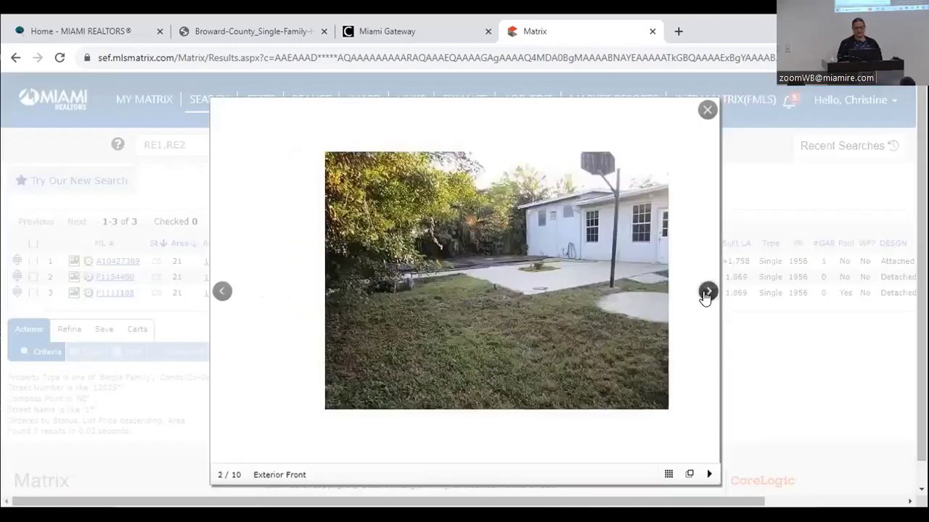
{"action": "left_click", "coordinate": [707, 292]}
{"action": "left_click", "coordinate": [707, 292]}
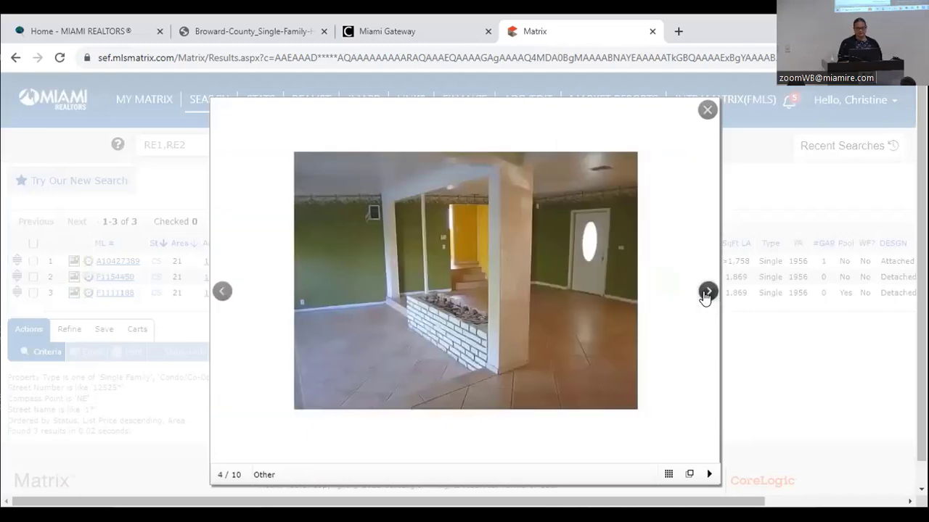
{"action": "left_click", "coordinate": [707, 292]}
{"action": "left_click", "coordinate": [707, 292]}
{"action": "left_click", "coordinate": [707, 292]}
{"action": "left_click", "coordinate": [706, 291]}
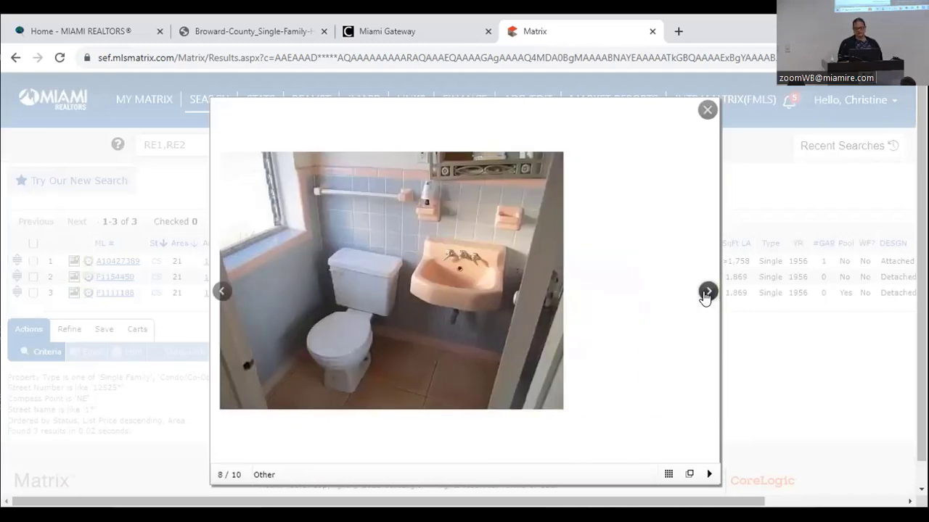
{"action": "left_click", "coordinate": [707, 292]}
{"action": "left_click", "coordinate": [707, 292]}
{"action": "left_click", "coordinate": [707, 292]}
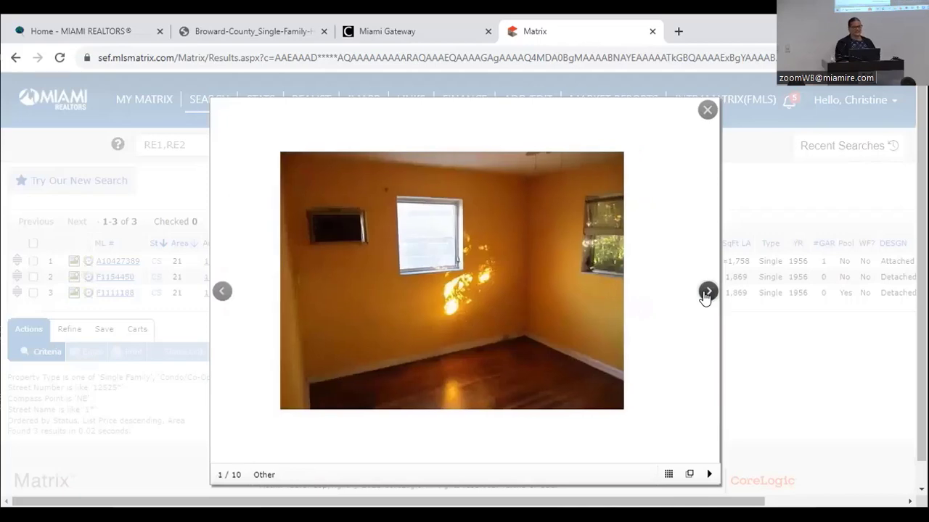
{"action": "left_click", "coordinate": [707, 291]}
{"action": "left_click", "coordinate": [706, 292]}
{"action": "left_click", "coordinate": [706, 291]}
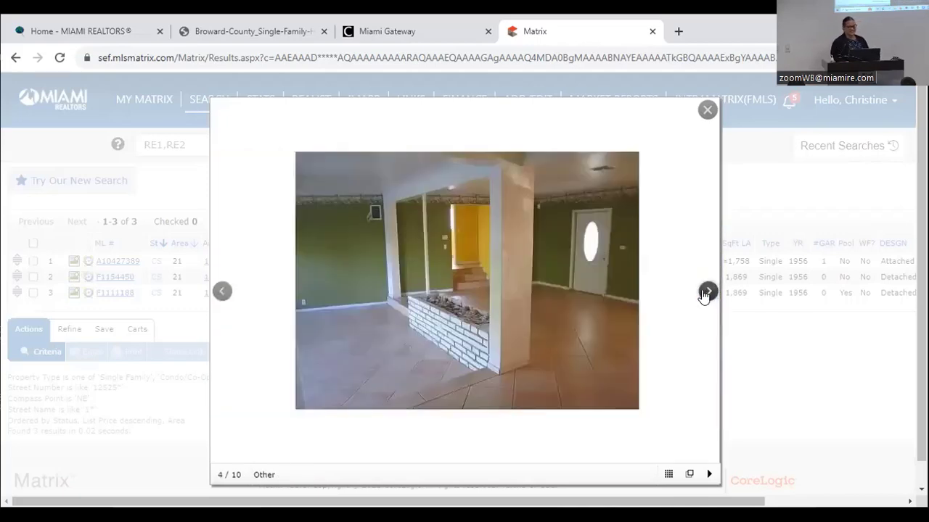
{"action": "left_click", "coordinate": [706, 108]}
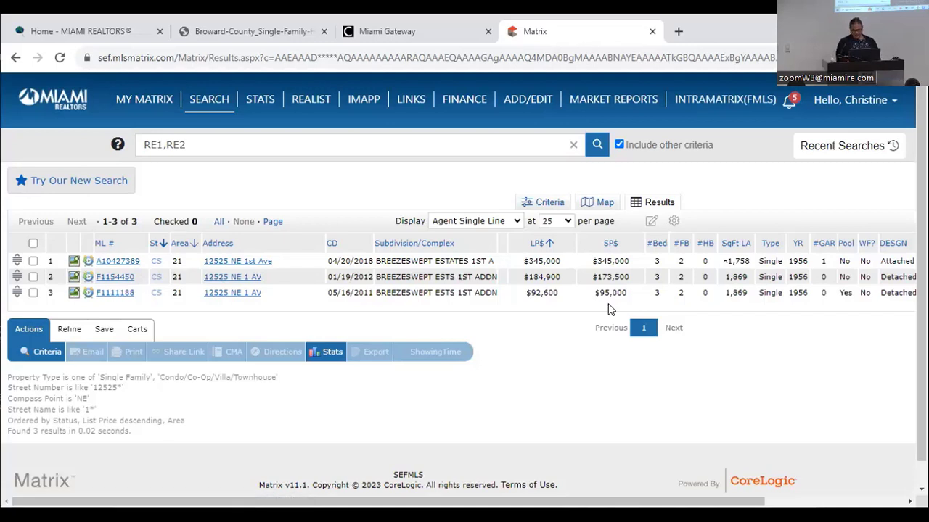
{"action": "left_click", "coordinate": [74, 278]}
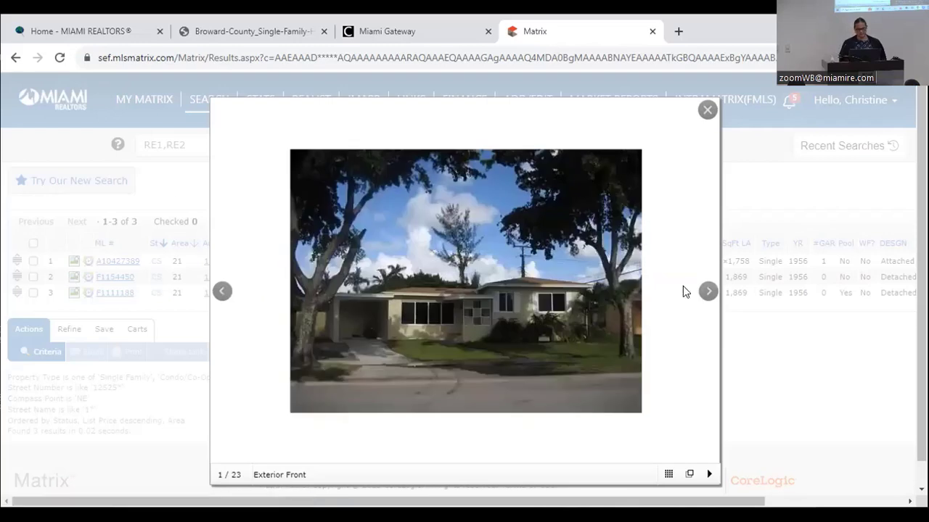
{"action": "left_click", "coordinate": [709, 296]}
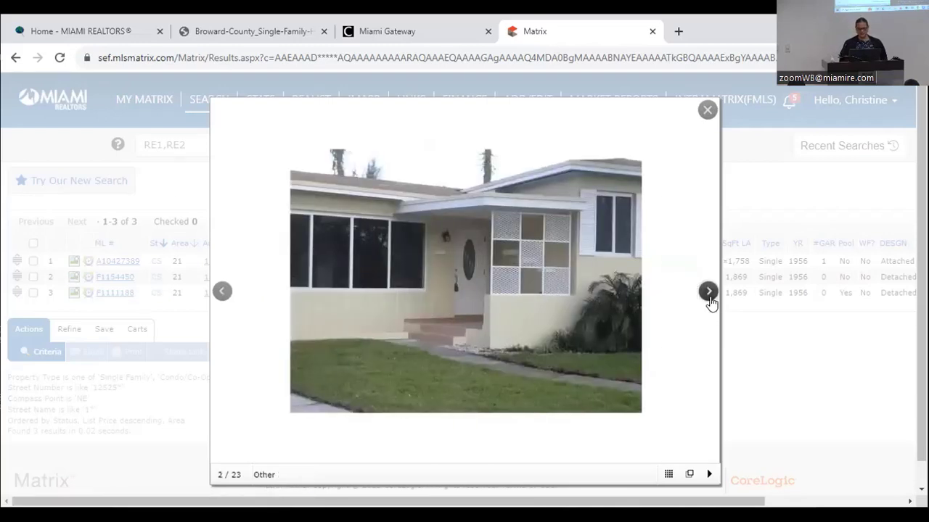
{"action": "left_click", "coordinate": [709, 296]}
{"action": "left_click", "coordinate": [709, 296]}
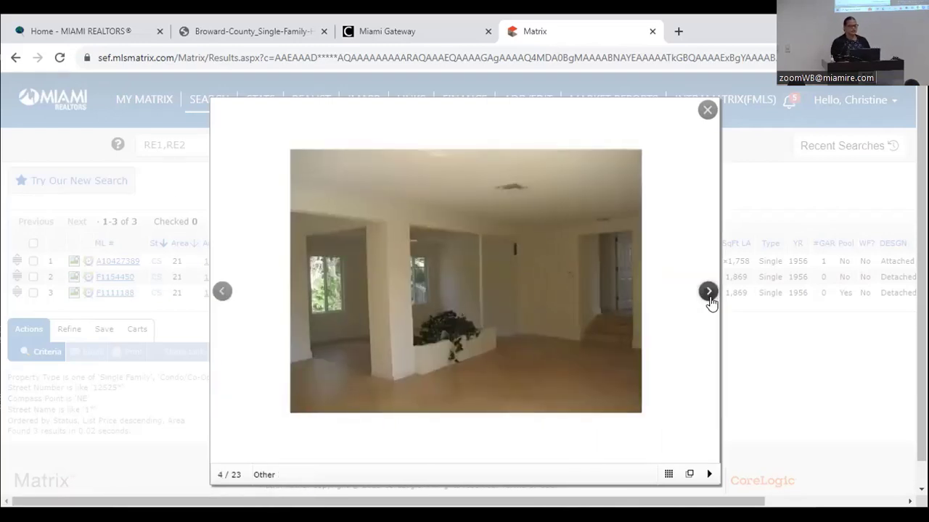
{"action": "left_click", "coordinate": [709, 296]}
{"action": "left_click", "coordinate": [709, 296]}
{"action": "left_click", "coordinate": [709, 296]}
{"action": "left_click", "coordinate": [709, 293]}
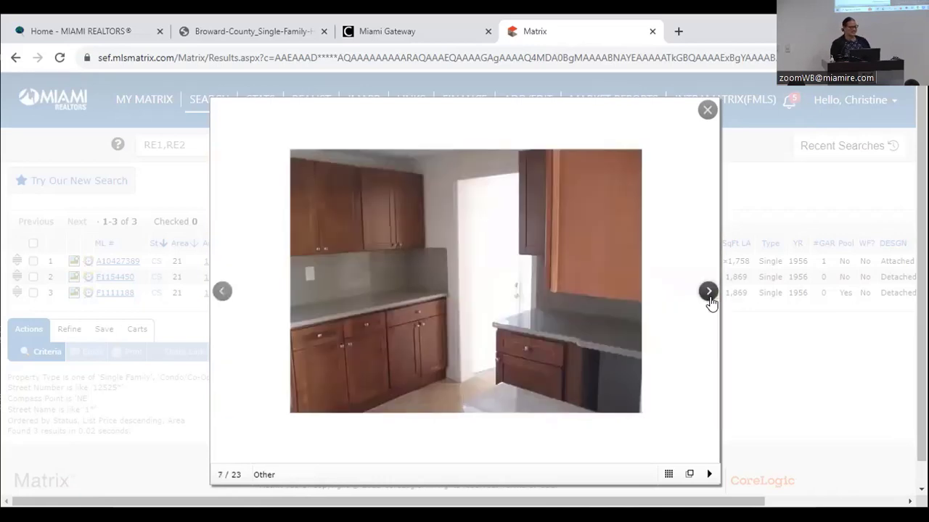
{"action": "left_click", "coordinate": [709, 293]}
{"action": "left_click", "coordinate": [709, 295]}
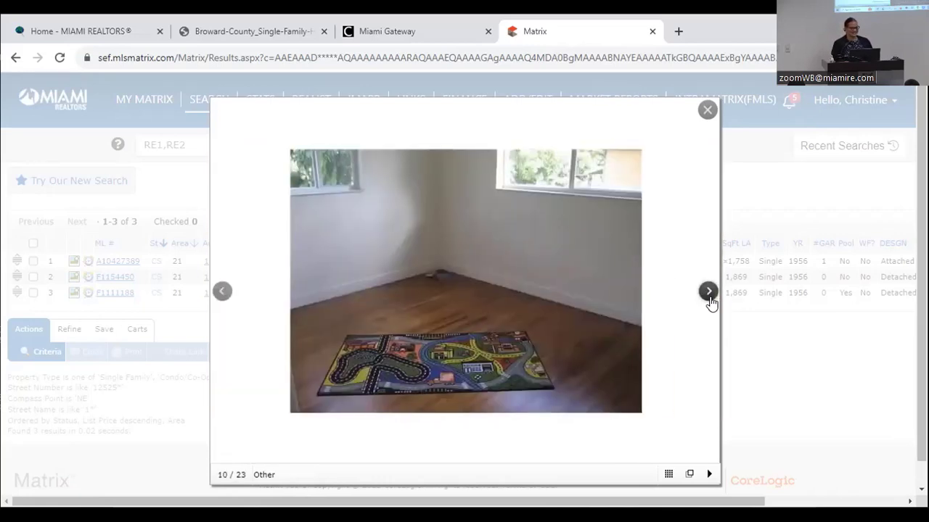
{"action": "left_click", "coordinate": [709, 294]}
{"action": "left_click", "coordinate": [709, 295]}
{"action": "left_click", "coordinate": [709, 294]}
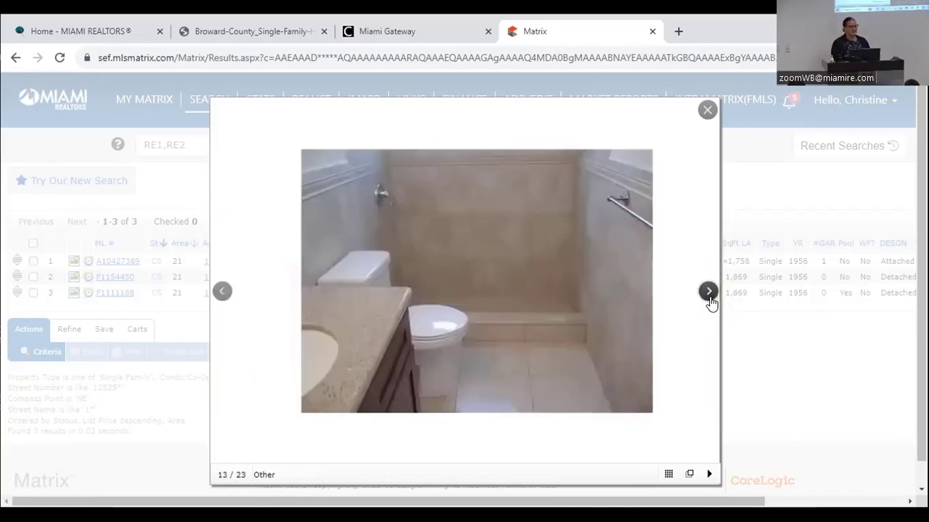
{"action": "left_click", "coordinate": [708, 294]}
{"action": "left_click", "coordinate": [709, 295]}
{"action": "left_click", "coordinate": [710, 298]}
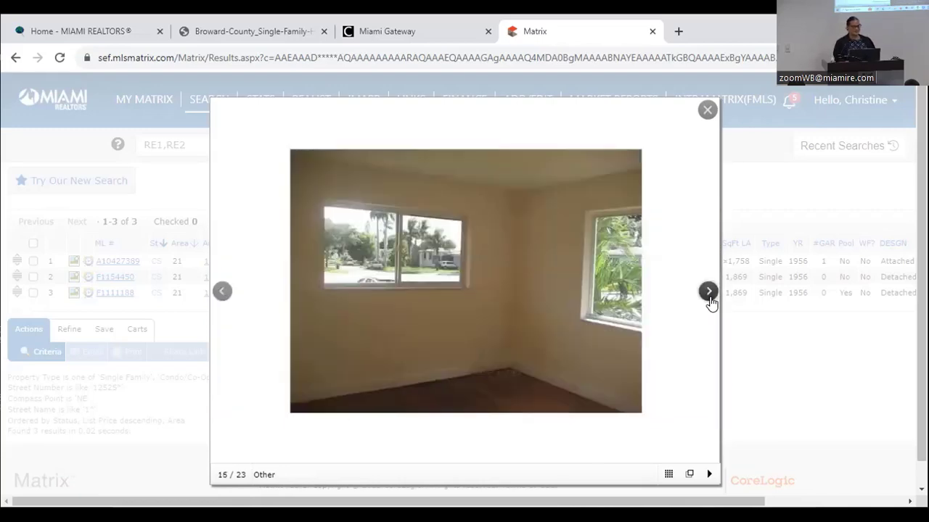
{"action": "left_click", "coordinate": [709, 298]}
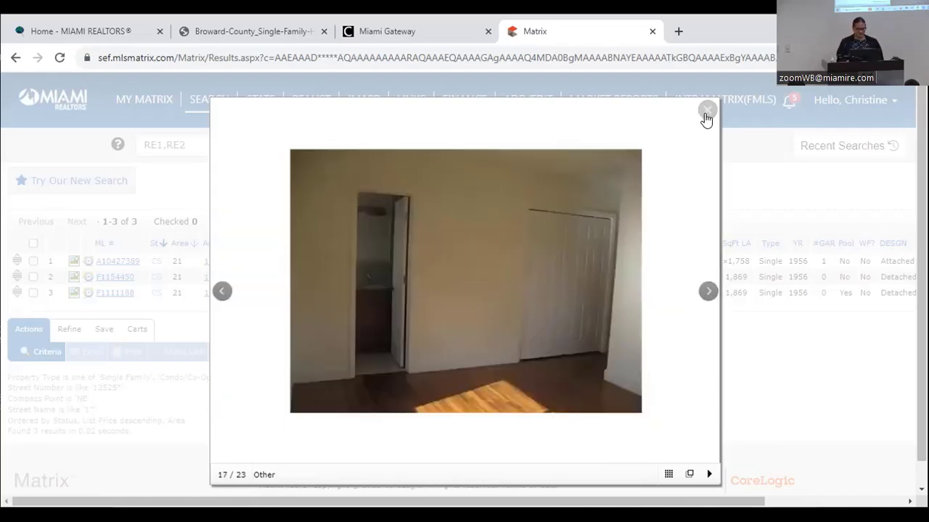
{"action": "left_click", "coordinate": [706, 113]}
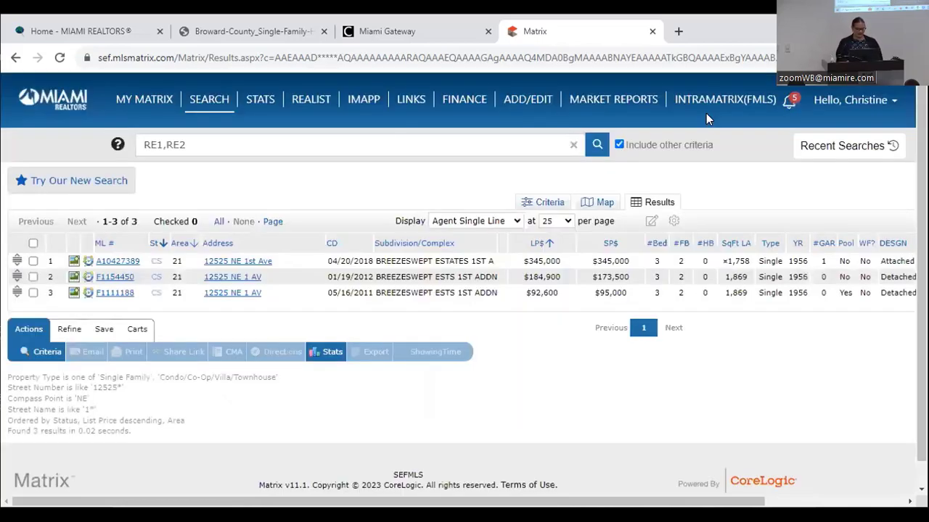
{"action": "left_click", "coordinate": [74, 262]}
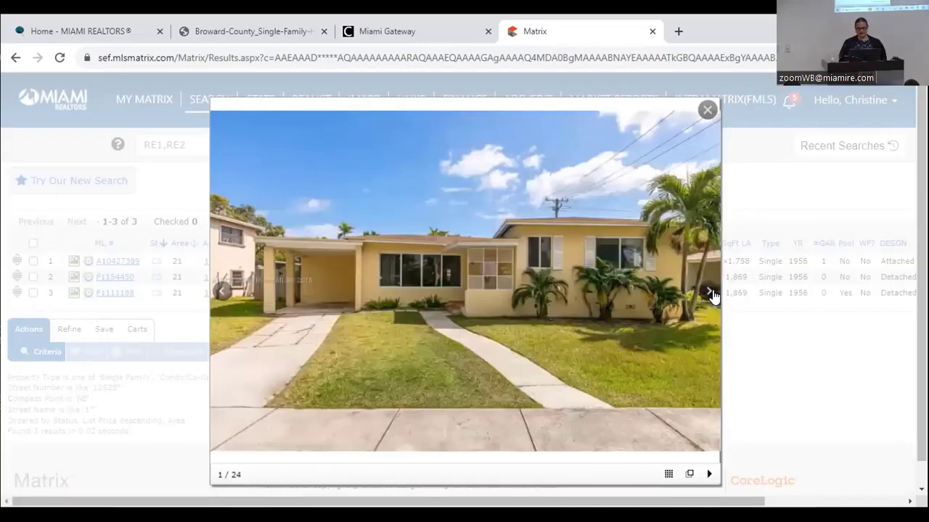
{"action": "left_click", "coordinate": [709, 293]}
{"action": "left_click", "coordinate": [710, 292]}
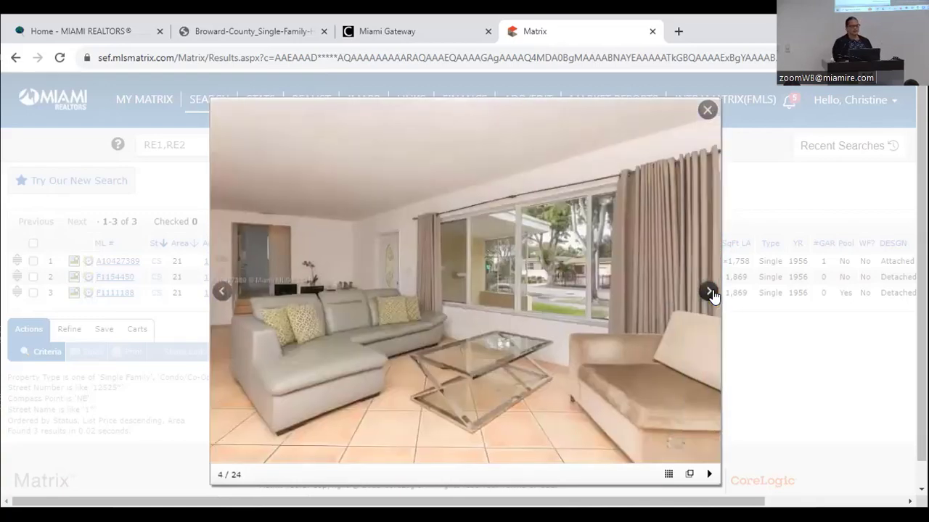
{"action": "left_click", "coordinate": [711, 293]}
{"action": "left_click", "coordinate": [711, 294]}
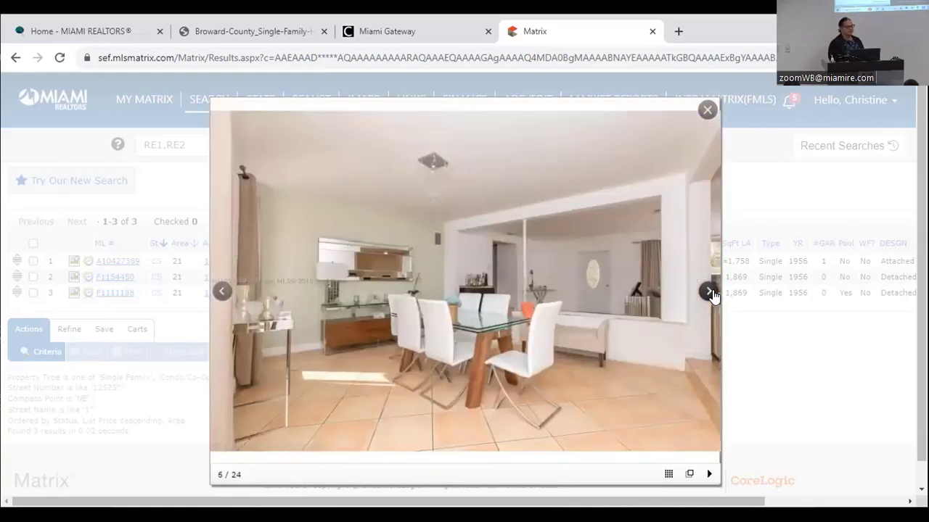
{"action": "left_click", "coordinate": [711, 294]}
{"action": "left_click", "coordinate": [709, 292]}
{"action": "left_click", "coordinate": [709, 292]}
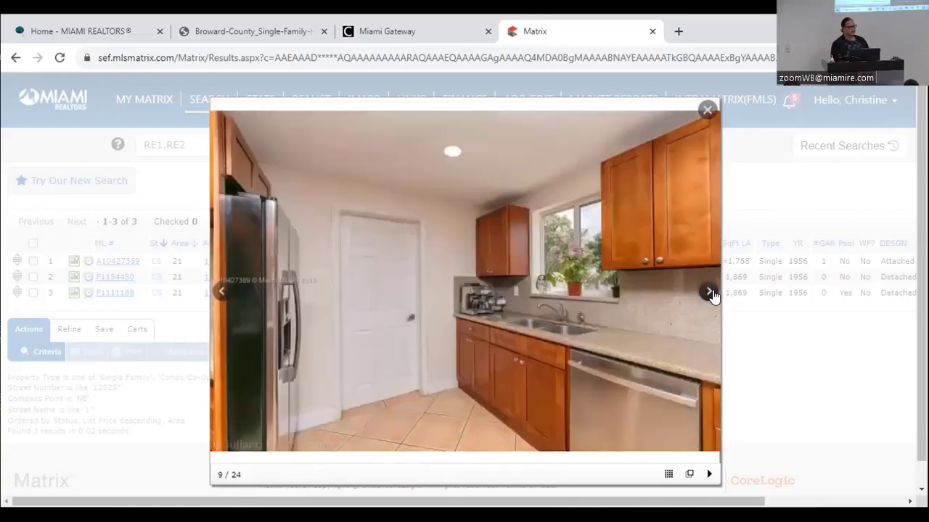
{"action": "left_click", "coordinate": [709, 293]}
{"action": "left_click", "coordinate": [709, 292]}
{"action": "left_click", "coordinate": [710, 293]}
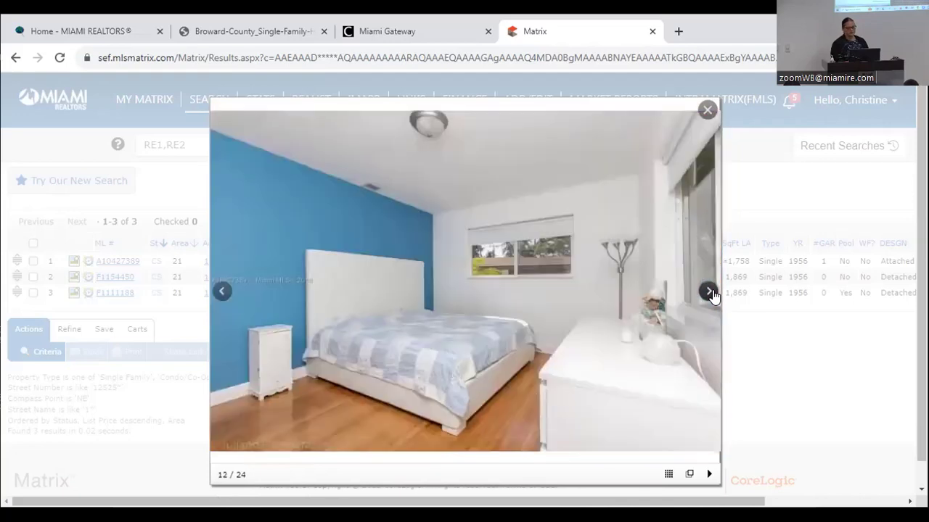
{"action": "left_click", "coordinate": [709, 292]}
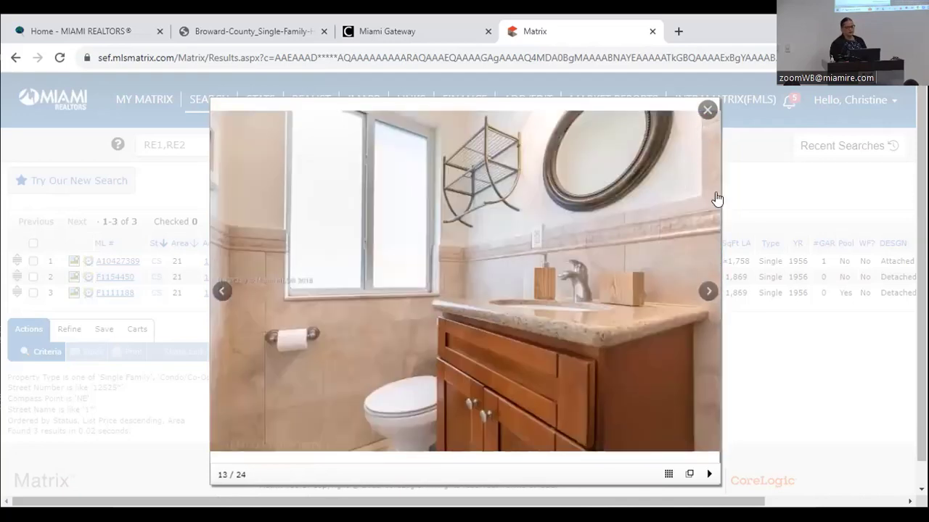
{"action": "left_click", "coordinate": [710, 293]}
{"action": "left_click", "coordinate": [709, 293]}
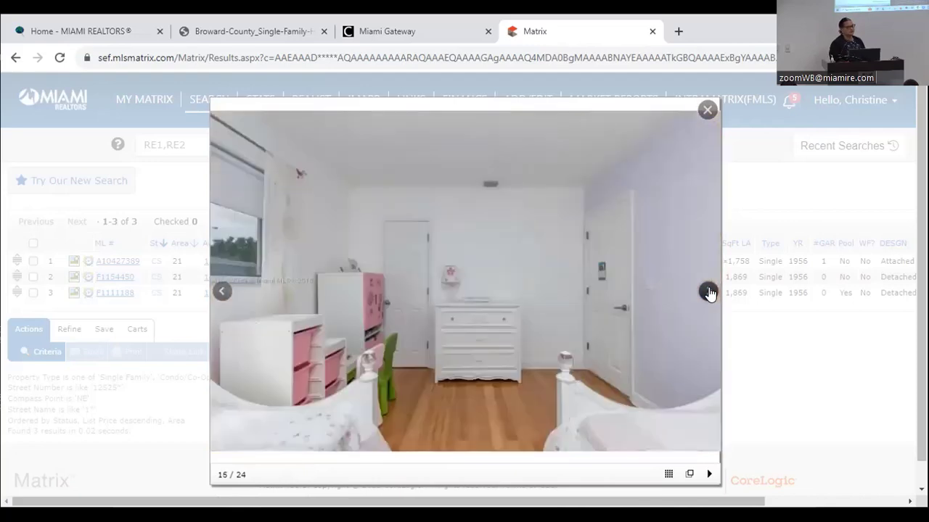
{"action": "left_click", "coordinate": [710, 293]}
{"action": "left_click", "coordinate": [709, 293]}
{"action": "left_click", "coordinate": [710, 292]}
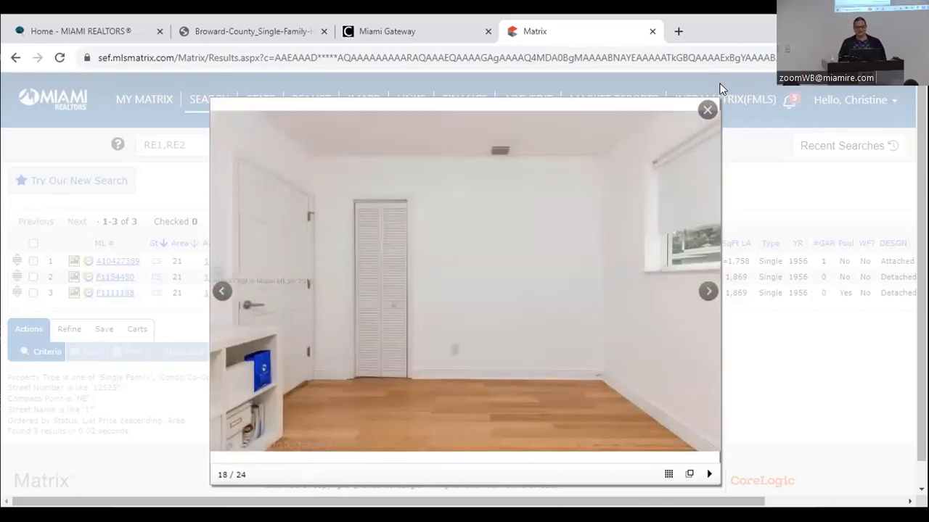
{"action": "left_click", "coordinate": [708, 110]}
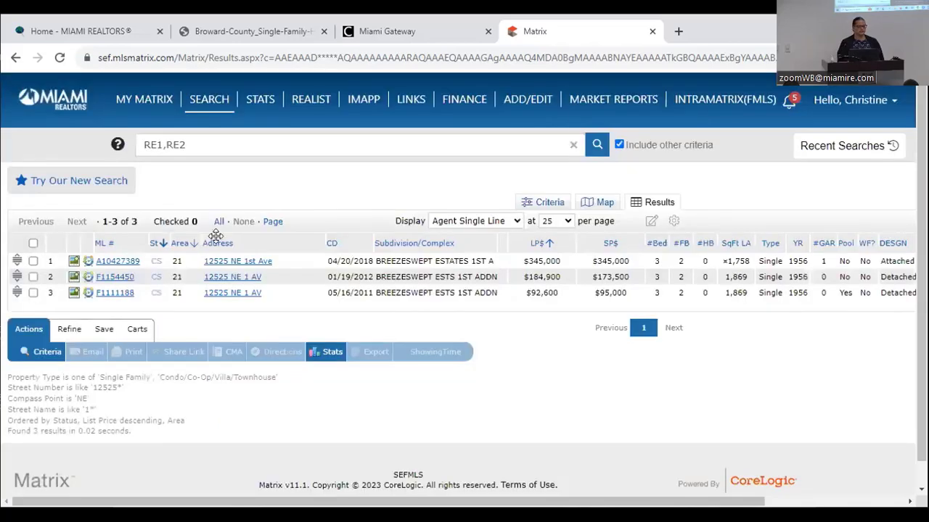
- Review the full listing for ML# A10427389, then open its Miami-Dade County tax report
{"action": "left_click", "coordinate": [116, 262]}
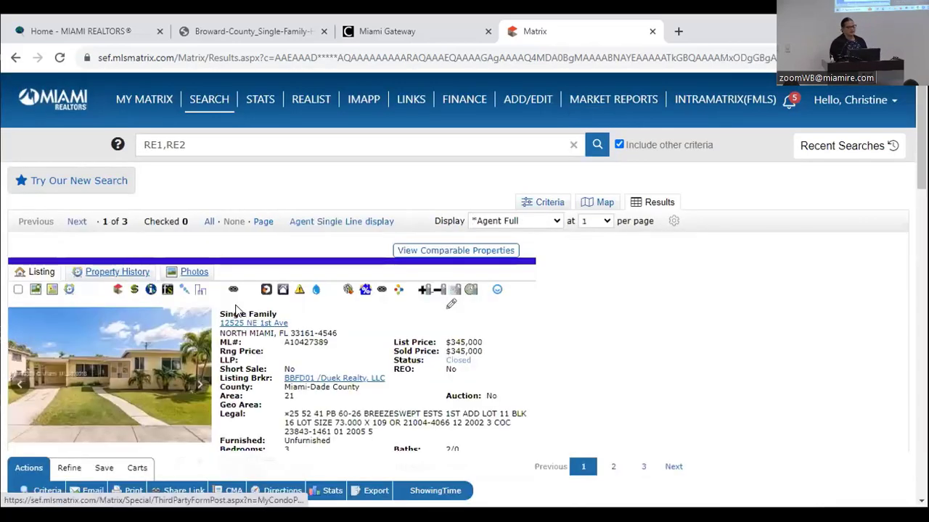
{"action": "scroll", "coordinate": [234, 310], "scroll_direction": "down", "scroll_amount": 2}
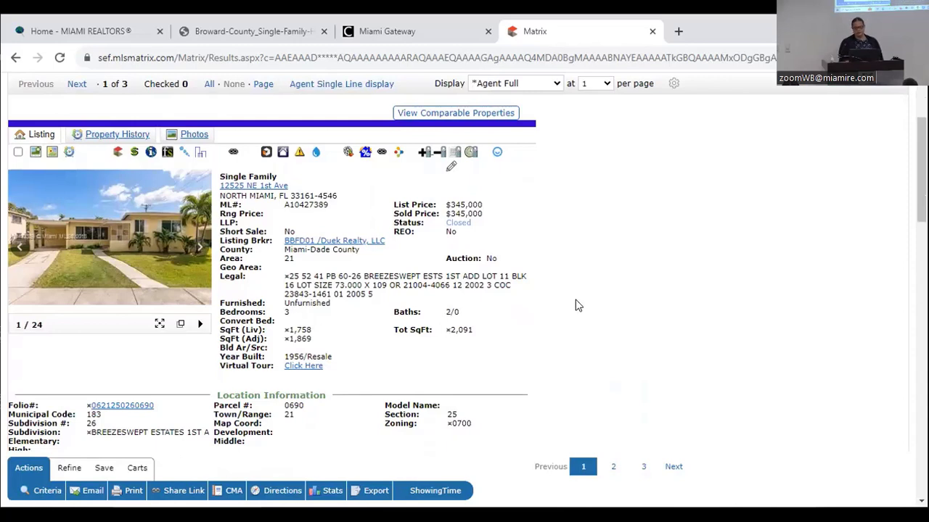
{"action": "scroll", "coordinate": [577, 305], "scroll_direction": "down", "scroll_amount": 3}
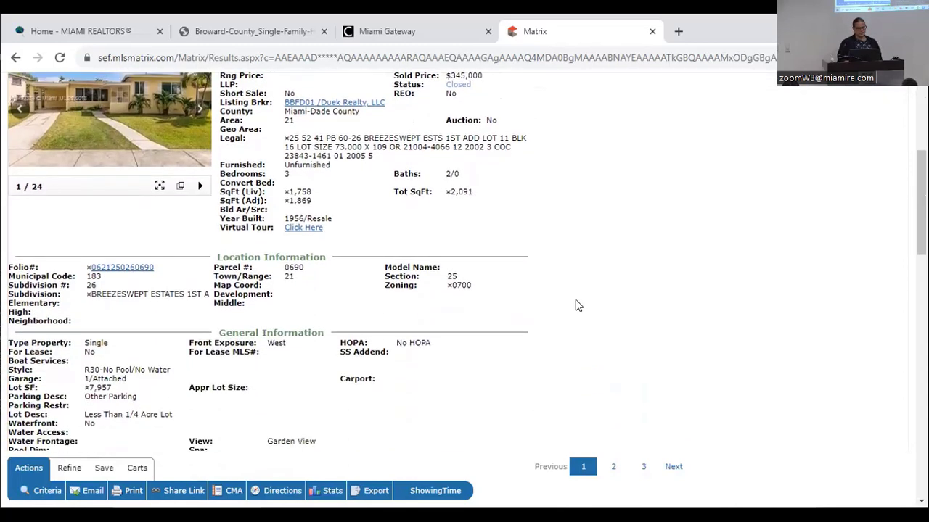
{"action": "scroll", "coordinate": [577, 306], "scroll_direction": "down", "scroll_amount": 2}
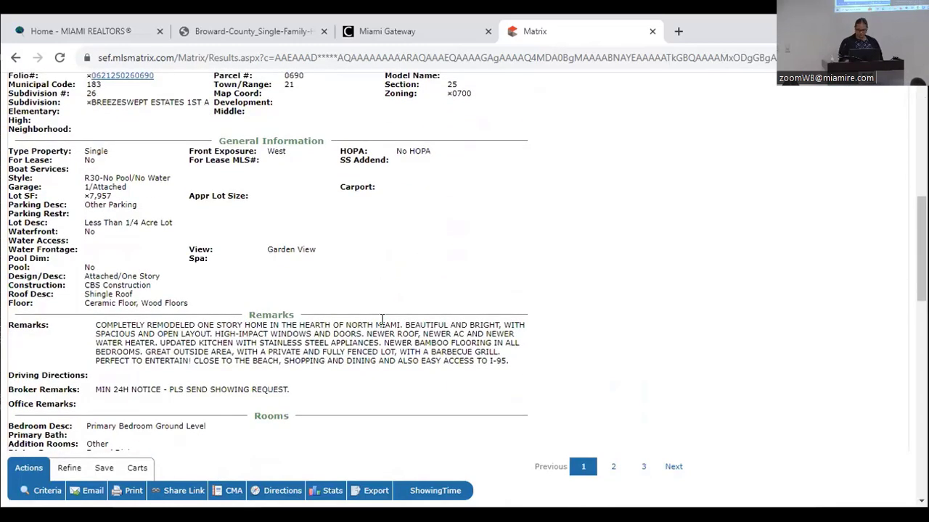
{"action": "scroll", "coordinate": [381, 320], "scroll_direction": "up", "scroll_amount": 2}
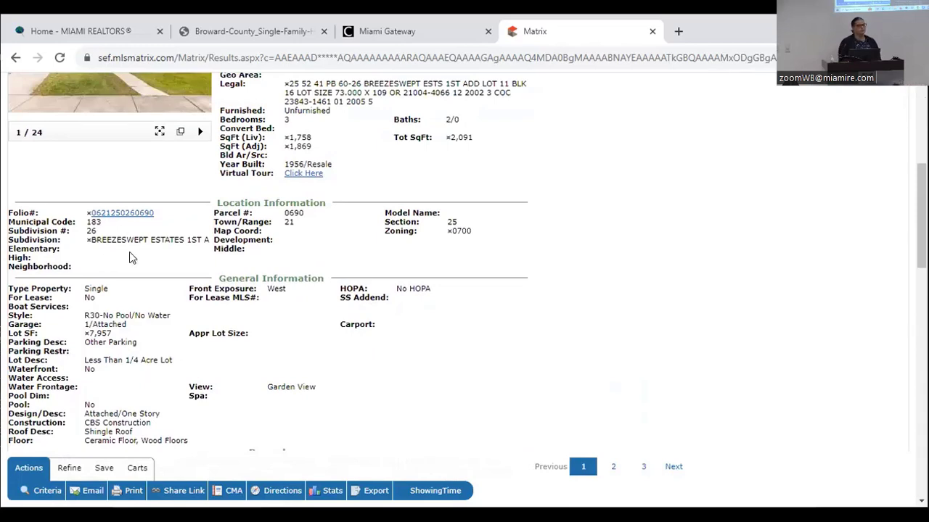
{"action": "scroll", "coordinate": [131, 258], "scroll_direction": "up", "scroll_amount": 3}
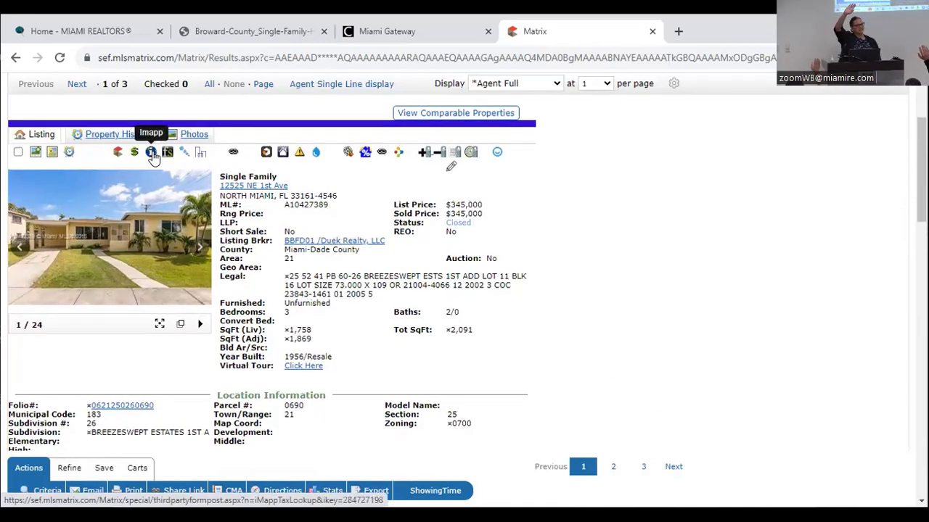
{"action": "left_click", "coordinate": [151, 154]}
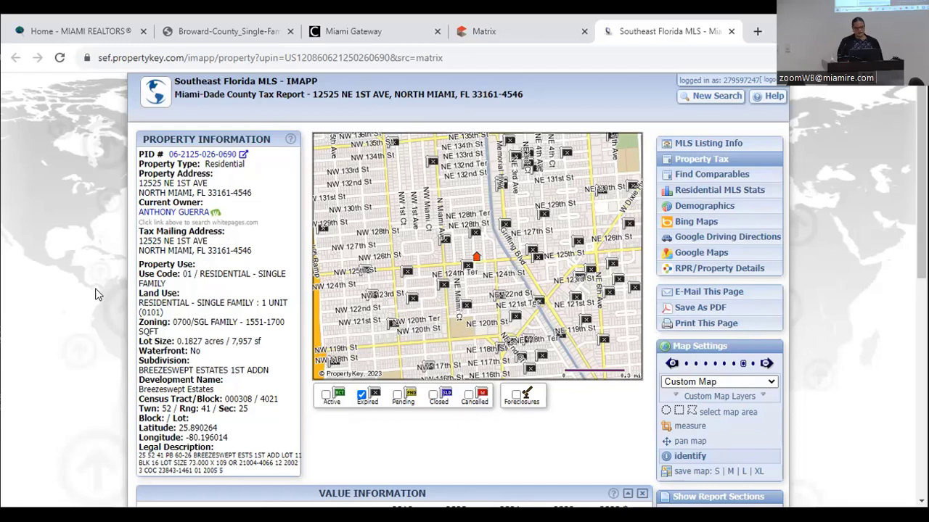
- Scroll through the tax report's Value Information, Building Information and Assigned Schools, then back up
{"action": "scroll", "coordinate": [96, 294], "scroll_direction": "down", "scroll_amount": 1}
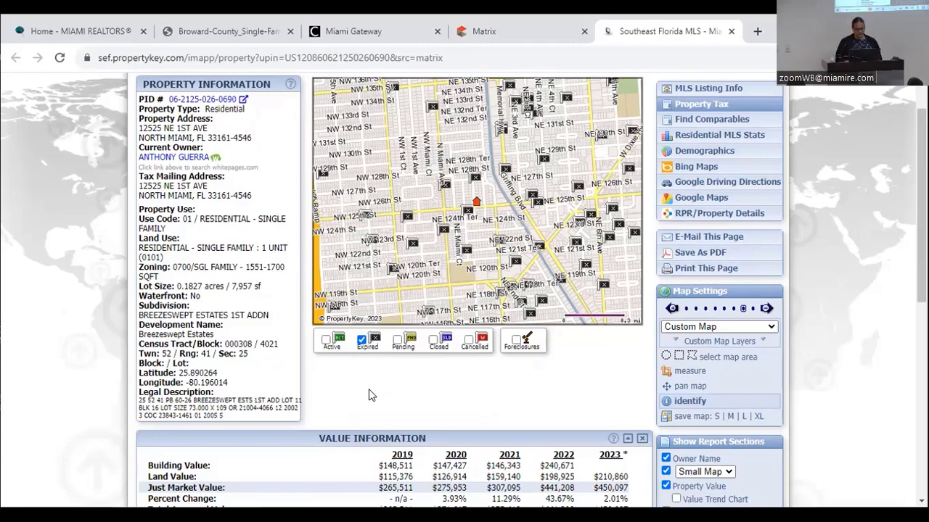
{"action": "scroll", "coordinate": [369, 390], "scroll_direction": "down", "scroll_amount": 2}
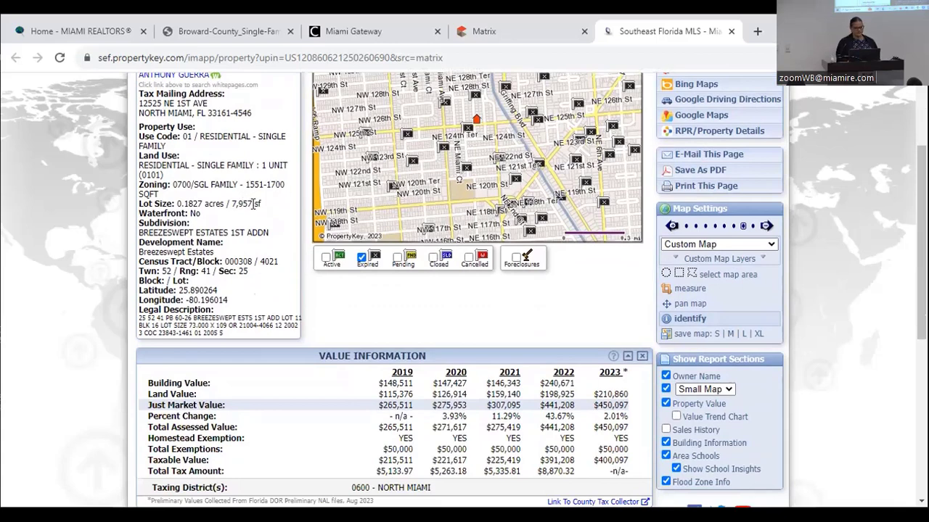
{"action": "scroll", "coordinate": [257, 204], "scroll_direction": "down", "scroll_amount": 3}
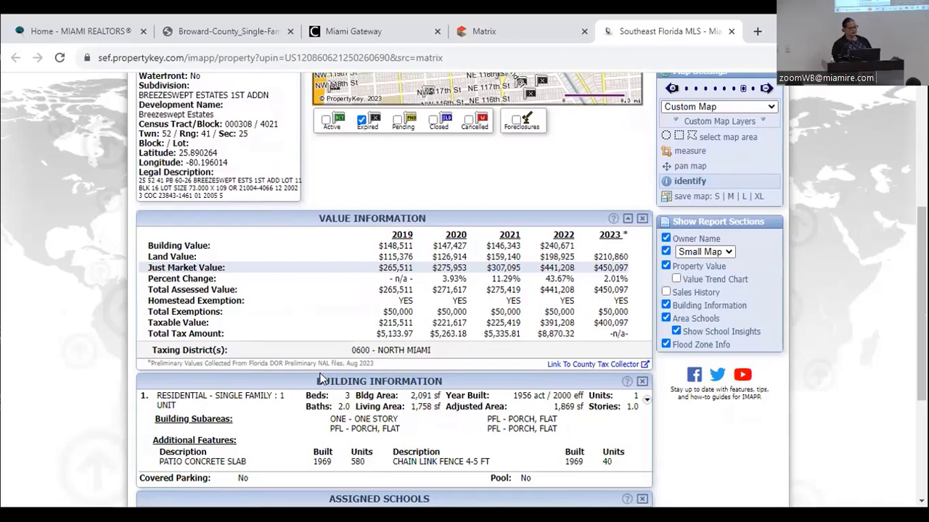
{"action": "scroll", "coordinate": [316, 373], "scroll_direction": "down", "scroll_amount": 3}
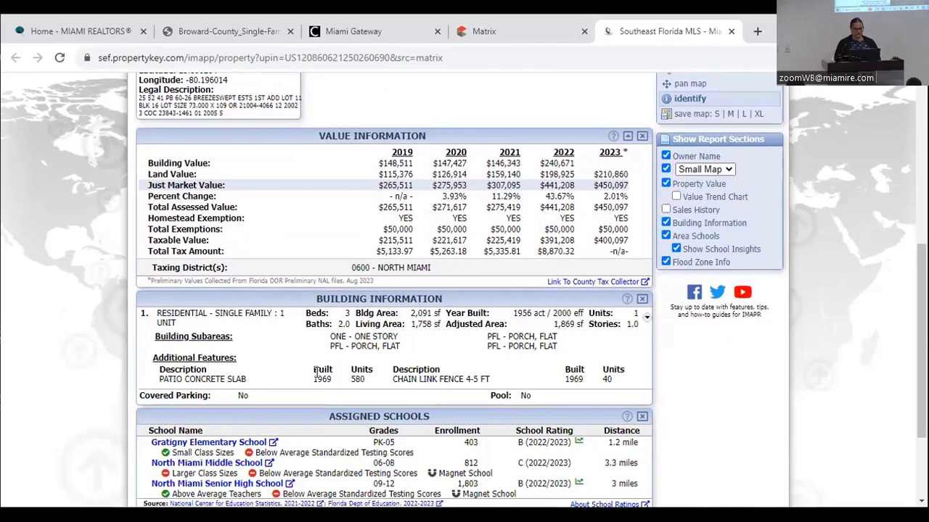
{"action": "scroll", "coordinate": [316, 373], "scroll_direction": "up", "scroll_amount": 13}
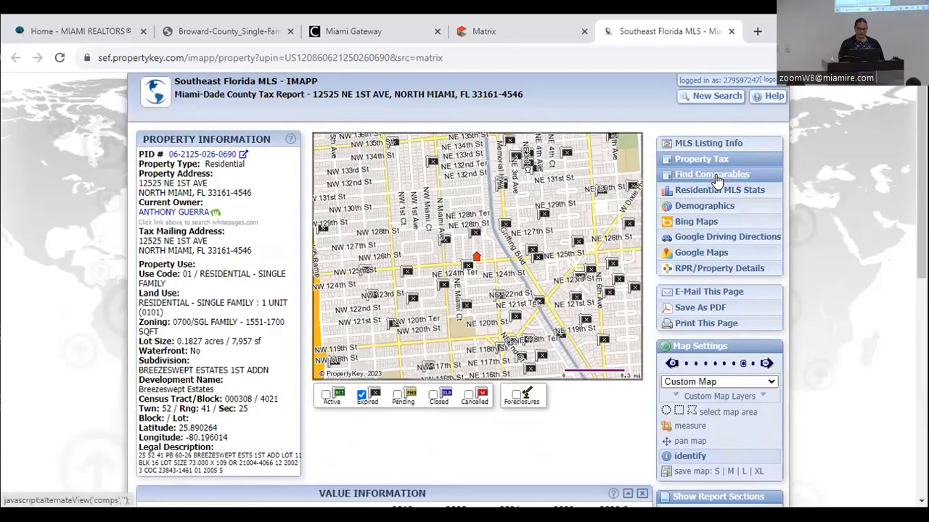
- Run Find Comparables and scroll to the Comparison Criteria and Comparable Properties list
{"action": "left_click", "coordinate": [717, 176]}
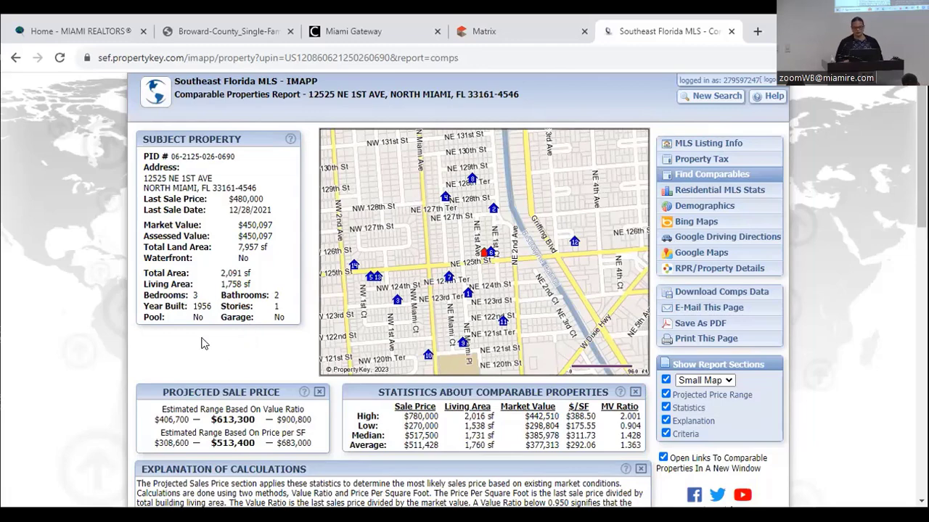
{"action": "scroll", "coordinate": [204, 344], "scroll_direction": "down", "scroll_amount": 3}
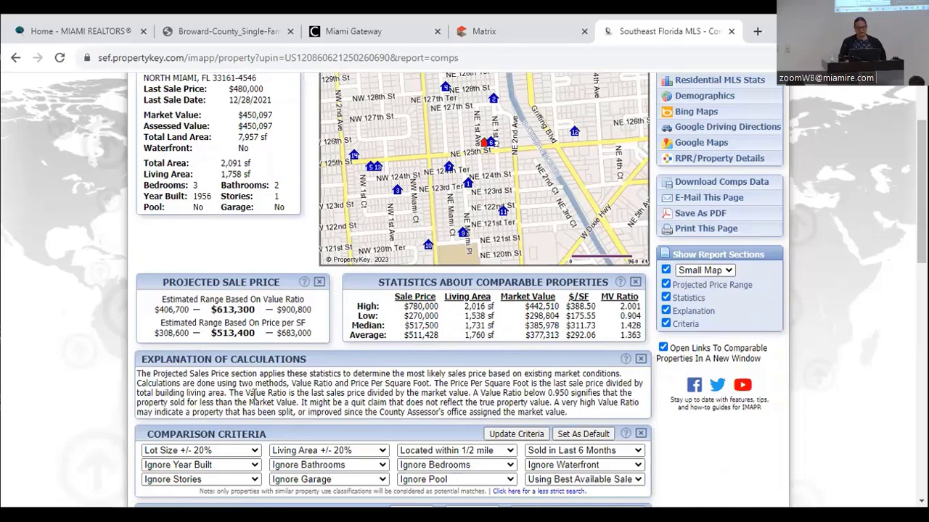
{"action": "scroll", "coordinate": [253, 395], "scroll_direction": "down", "scroll_amount": 3}
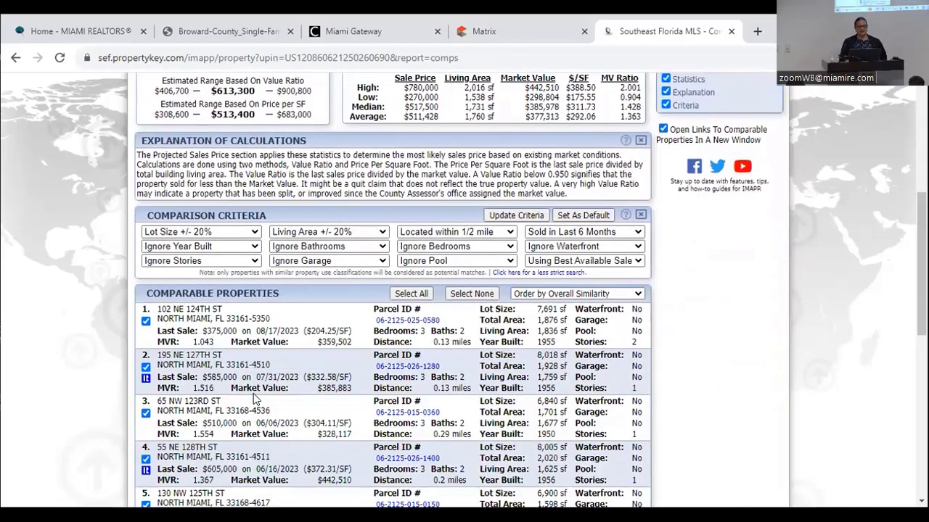
{"action": "scroll", "coordinate": [254, 398], "scroll_direction": "down", "scroll_amount": 1}
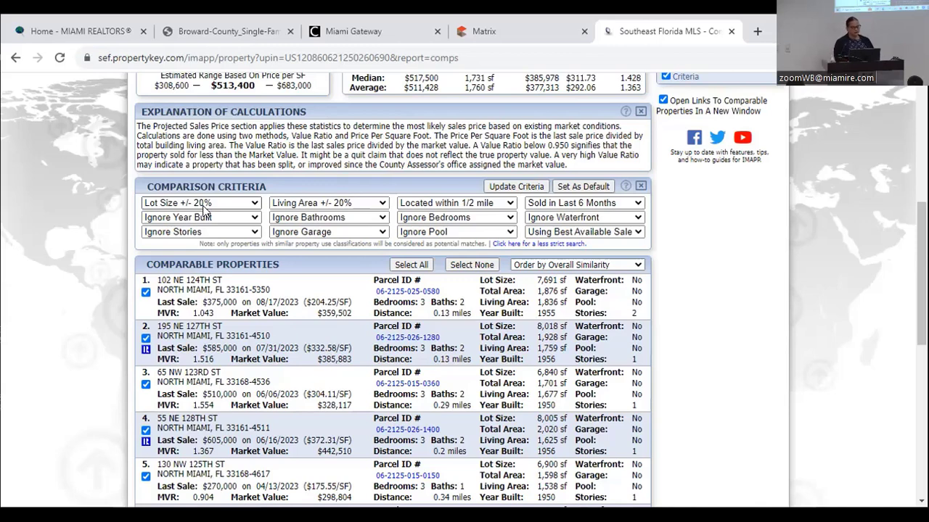
- Keep lot size tolerance at 20% and try limiting location to the same subdivision
{"action": "left_click", "coordinate": [206, 206]}
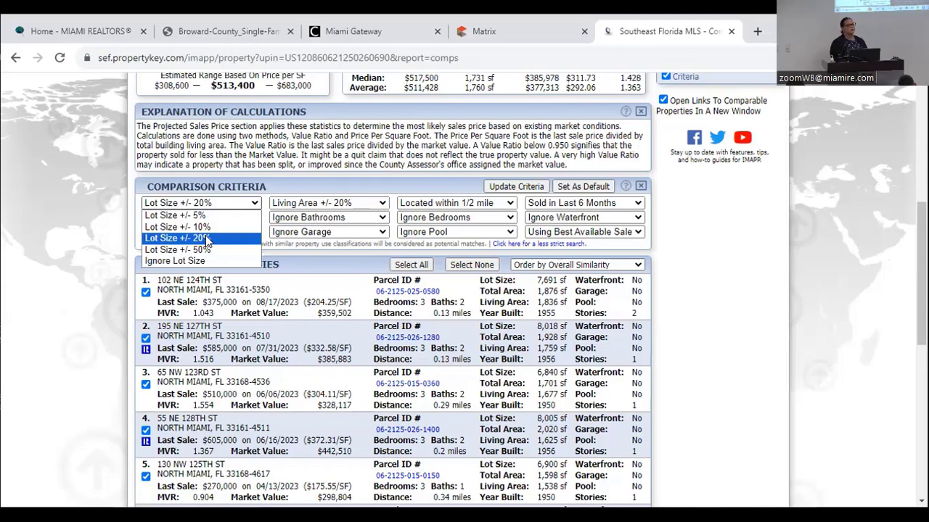
{"action": "left_click", "coordinate": [207, 239]}
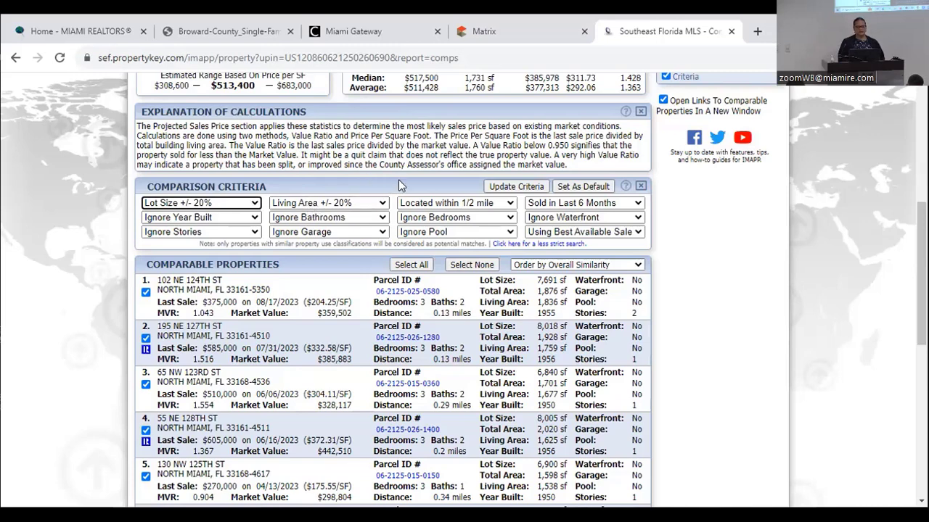
{"action": "left_click", "coordinate": [447, 207]}
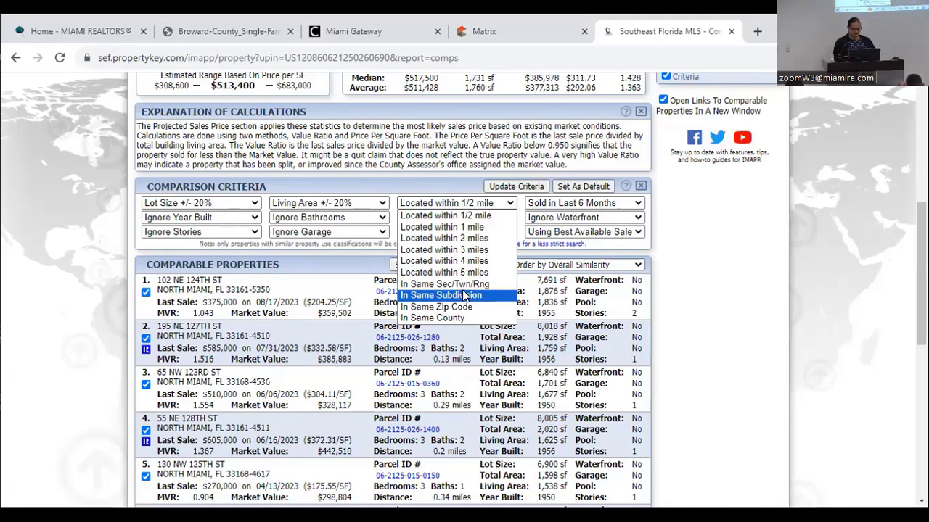
{"action": "left_click", "coordinate": [464, 296]}
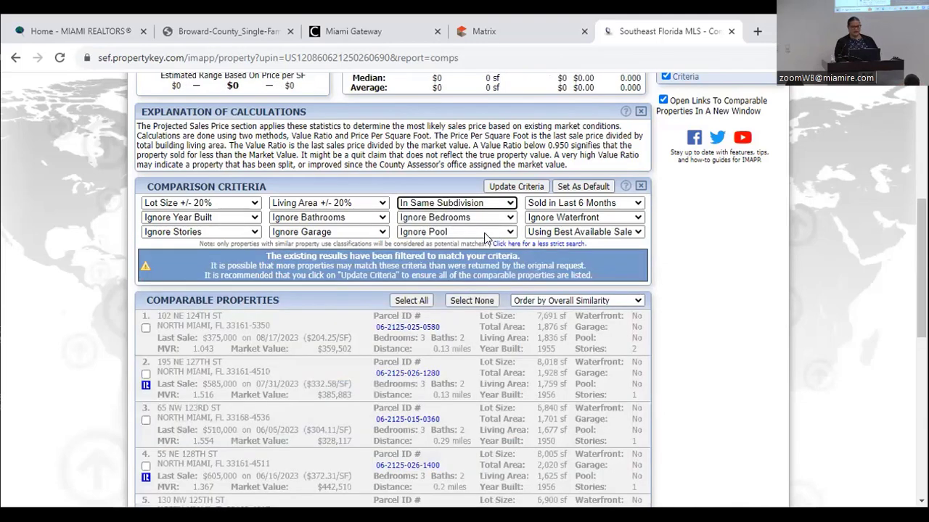
- Restore location to within 1/2 mile and save the criteria as the default
{"action": "left_click", "coordinate": [548, 208]}
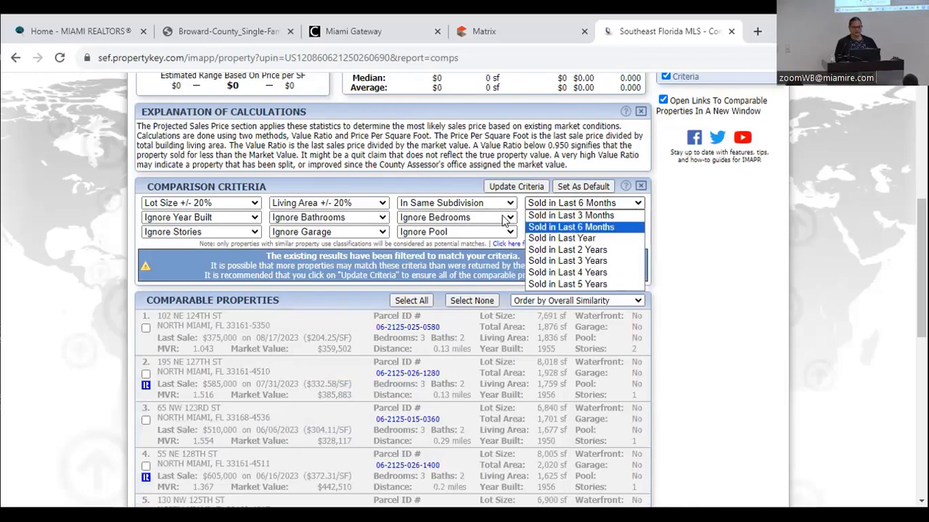
{"action": "left_click", "coordinate": [457, 204]}
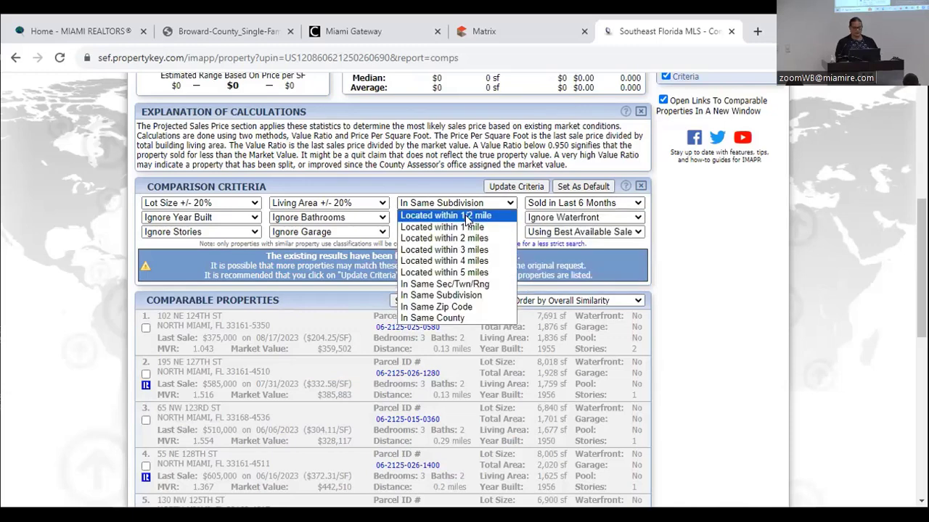
{"action": "left_click", "coordinate": [467, 217]}
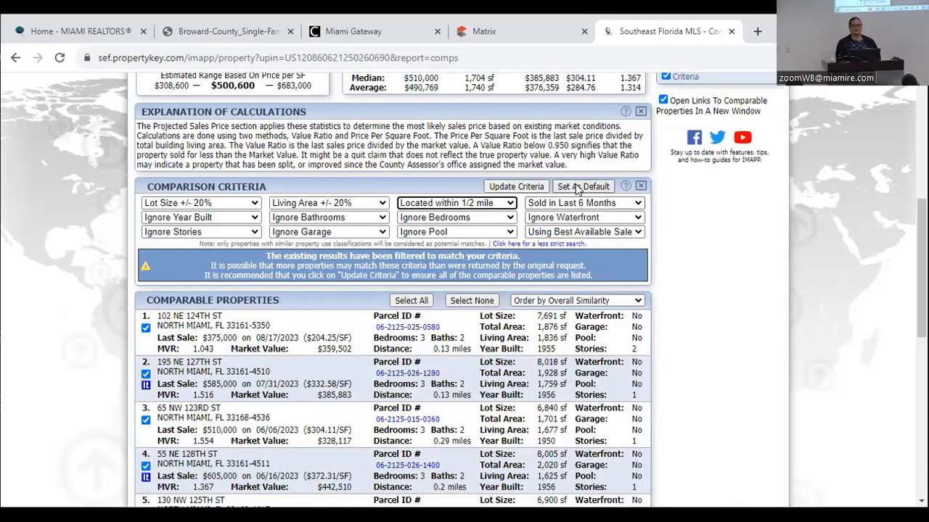
{"action": "left_click", "coordinate": [579, 188]}
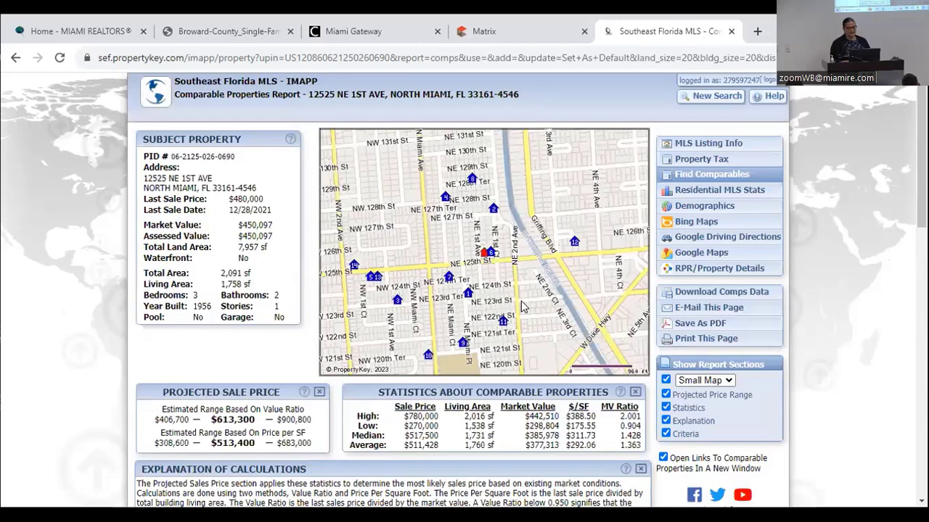
{"action": "scroll", "coordinate": [521, 305], "scroll_direction": "down", "scroll_amount": 2}
{"action": "scroll", "coordinate": [521, 305], "scroll_direction": "down", "scroll_amount": 4}
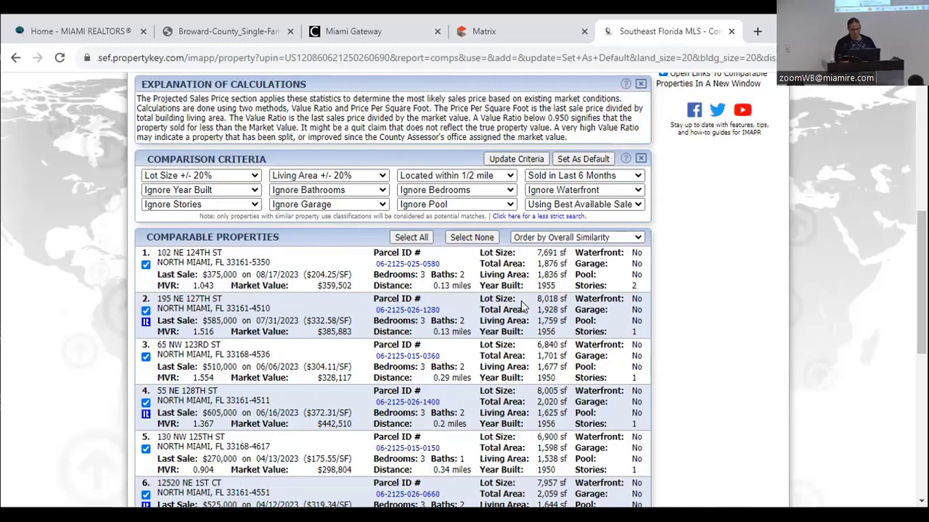
{"action": "scroll", "coordinate": [521, 306], "scroll_direction": "down", "scroll_amount": 3}
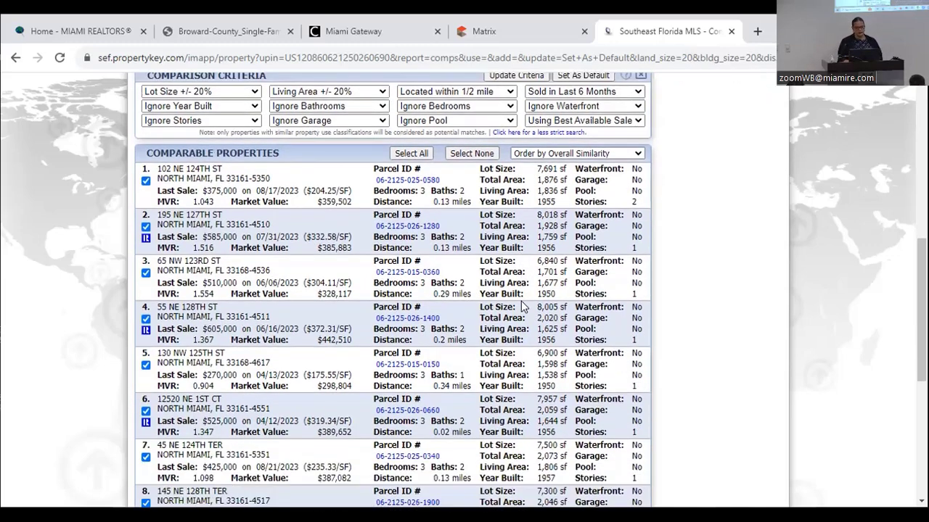
{"action": "scroll", "coordinate": [521, 306], "scroll_direction": "down", "scroll_amount": 4}
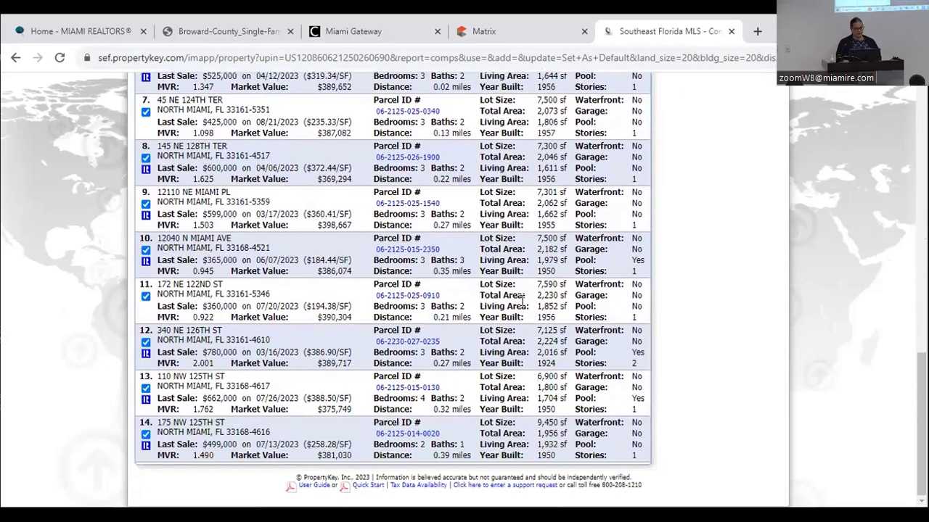
{"action": "scroll", "coordinate": [521, 305], "scroll_direction": "up", "scroll_amount": 4}
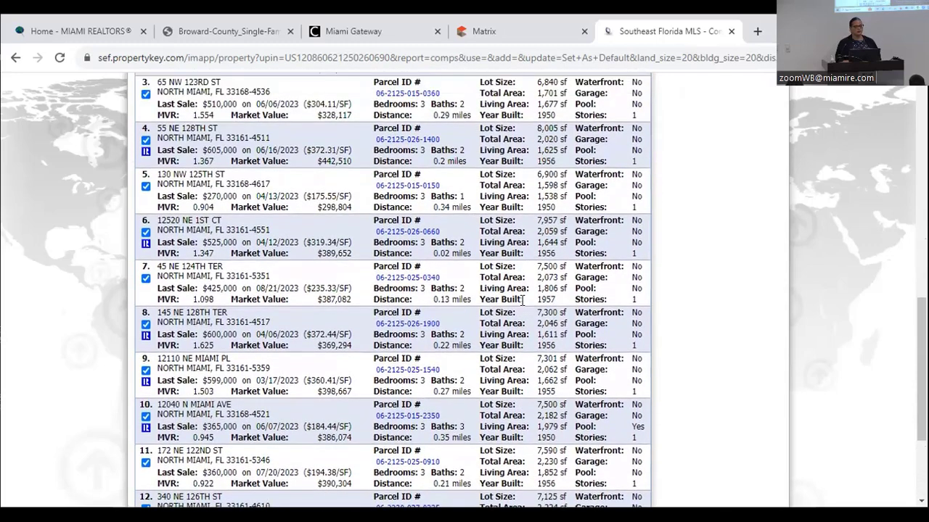
{"action": "scroll", "coordinate": [521, 306], "scroll_direction": "up", "scroll_amount": 3}
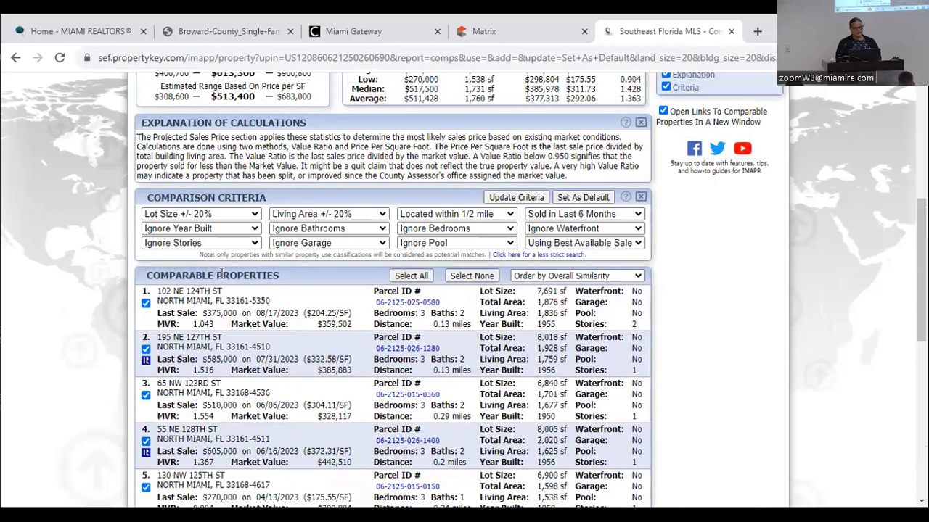
- Narrow lot size and living area tolerances to ±10% and update the comps
{"action": "left_click", "coordinate": [209, 215]}
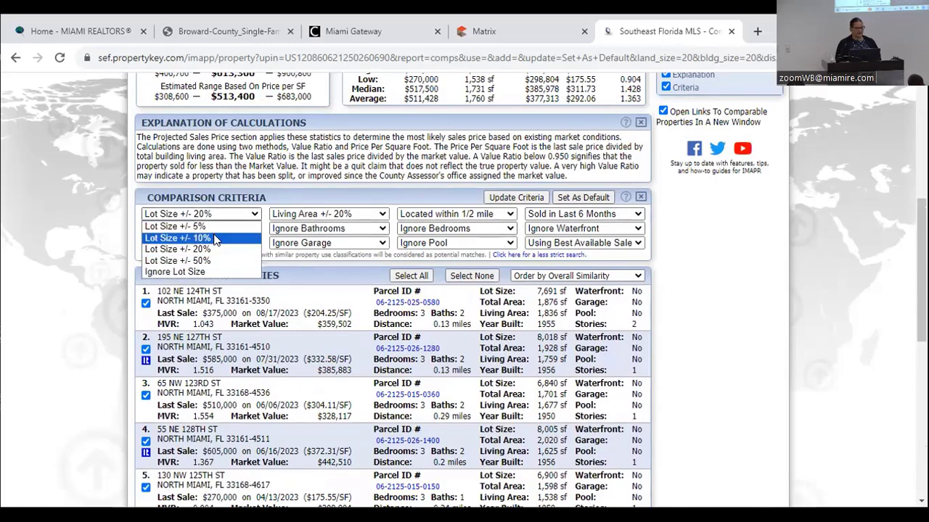
{"action": "left_click", "coordinate": [215, 239]}
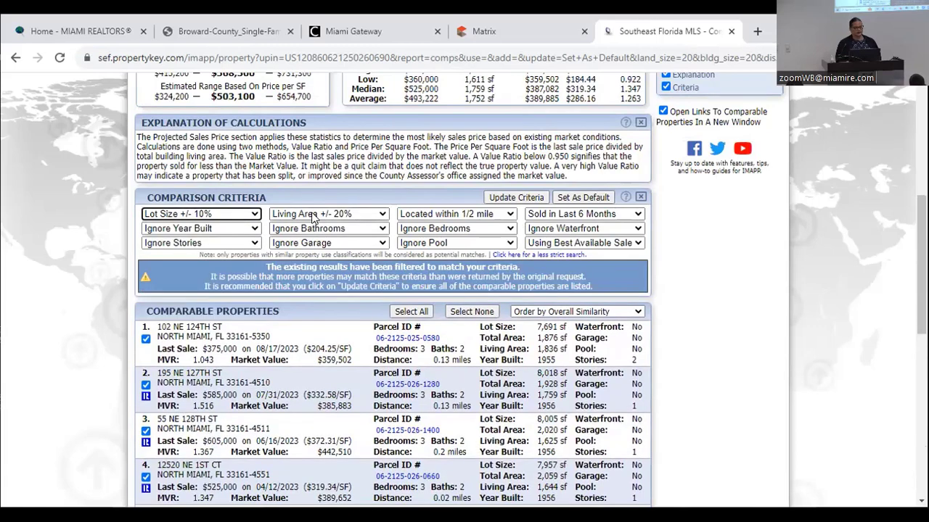
{"action": "left_click", "coordinate": [314, 216]}
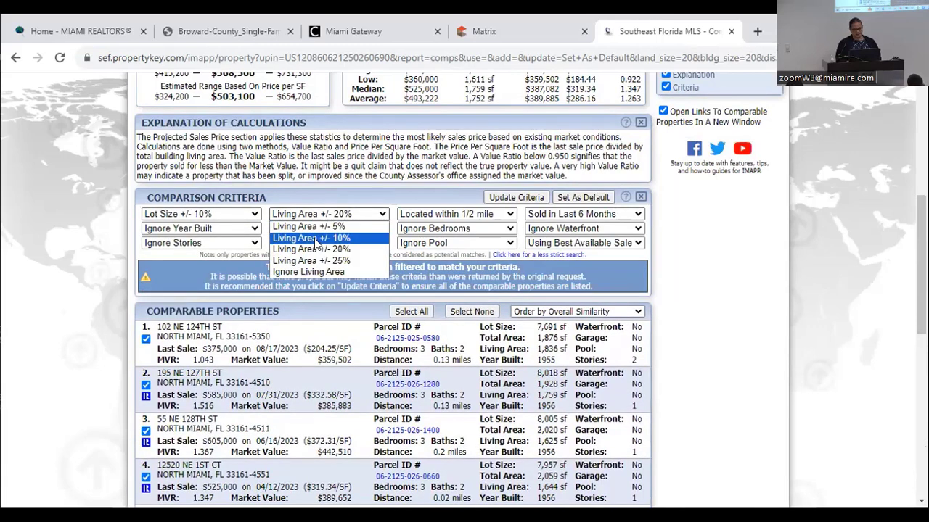
{"action": "left_click", "coordinate": [316, 244]}
{"action": "left_click", "coordinate": [518, 199]}
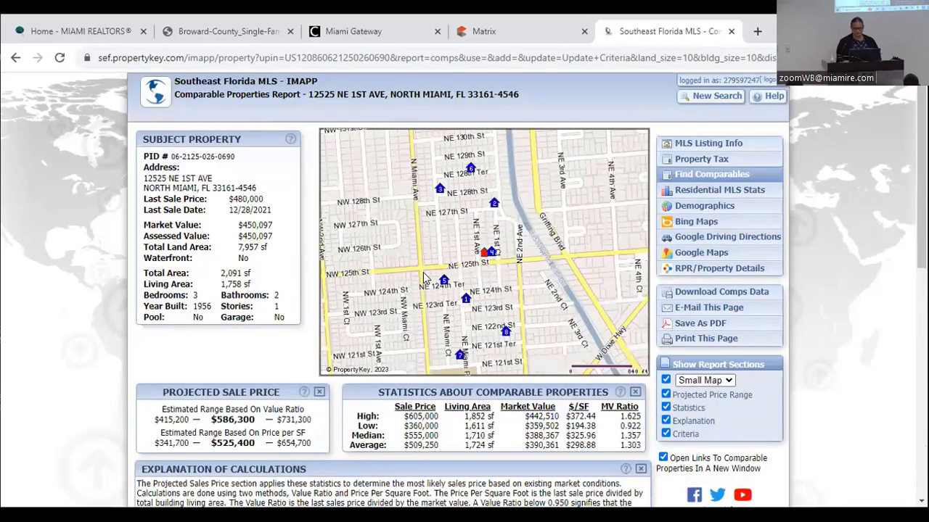
{"action": "scroll", "coordinate": [423, 273], "scroll_direction": "down", "scroll_amount": 3}
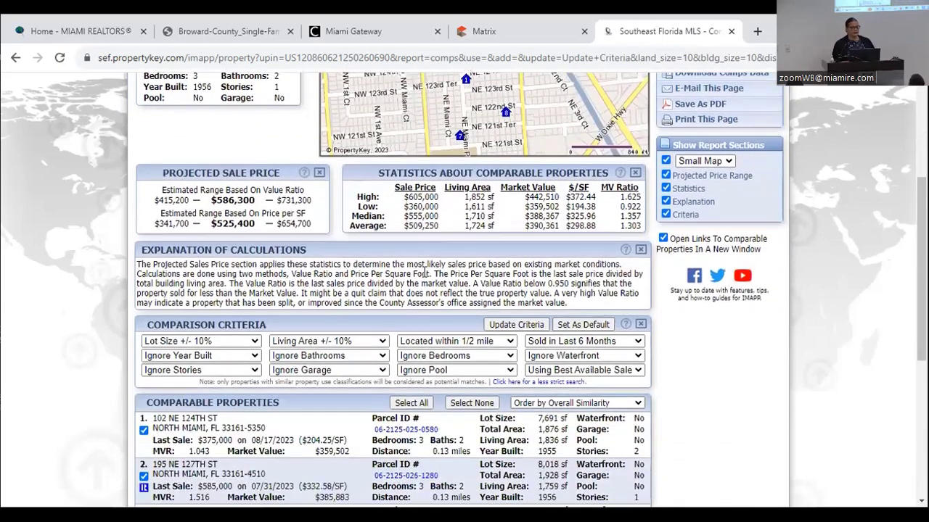
{"action": "scroll", "coordinate": [425, 274], "scroll_direction": "down", "scroll_amount": 1}
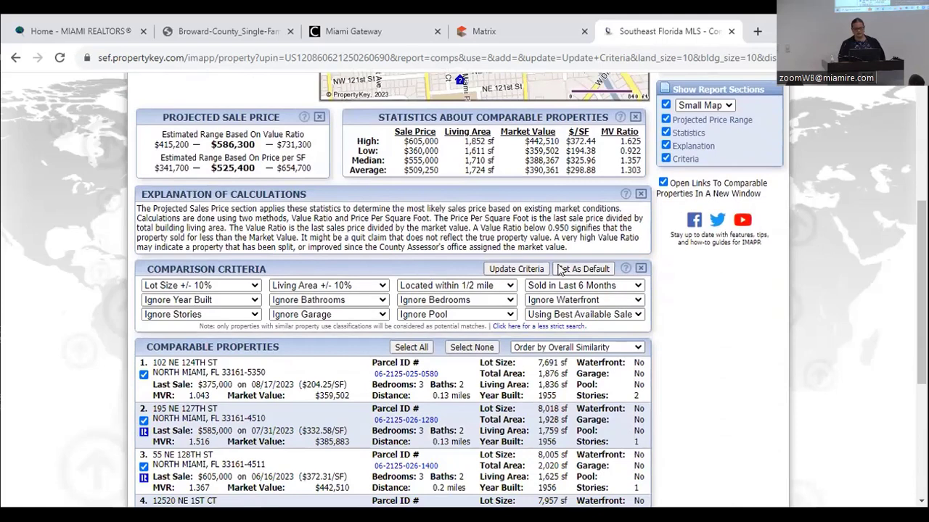
- Limit comparables to 'Sold in Last 3 Months', update, and review the comparable properties list
{"action": "left_click", "coordinate": [568, 285]}
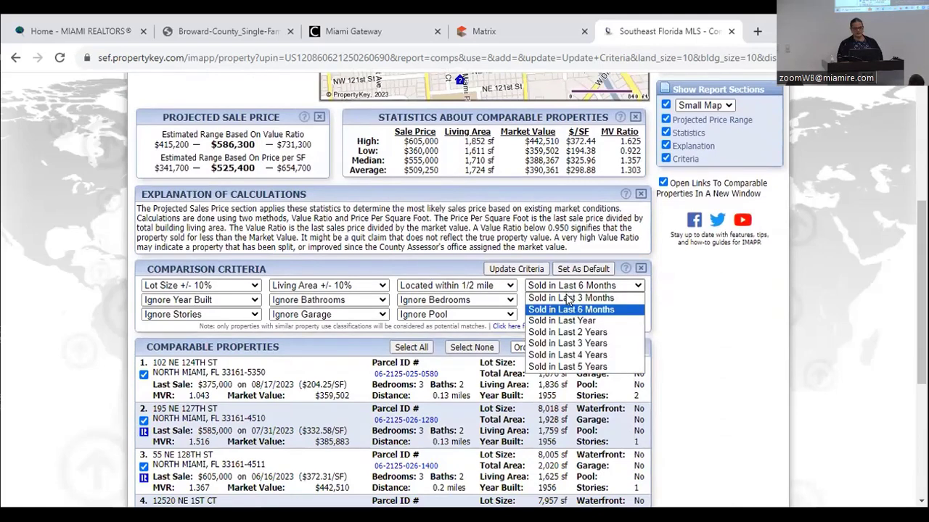
{"action": "left_click", "coordinate": [568, 304]}
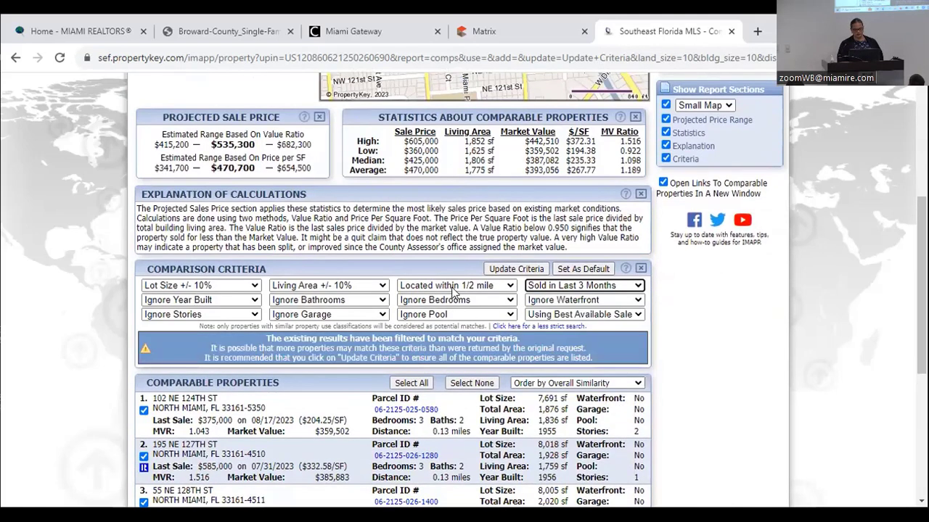
{"action": "left_click", "coordinate": [510, 272]}
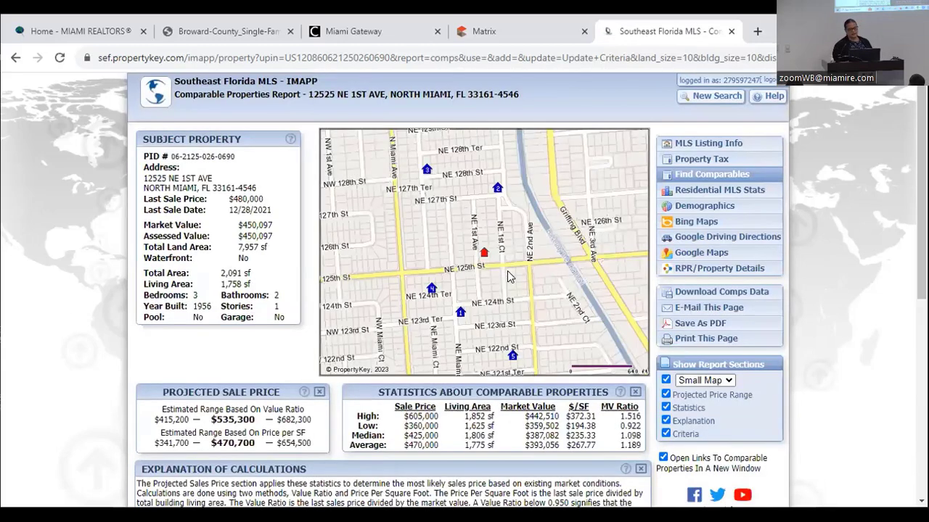
{"action": "scroll", "coordinate": [507, 270], "scroll_direction": "down", "scroll_amount": 2}
{"action": "scroll", "coordinate": [508, 271], "scroll_direction": "down", "scroll_amount": 3}
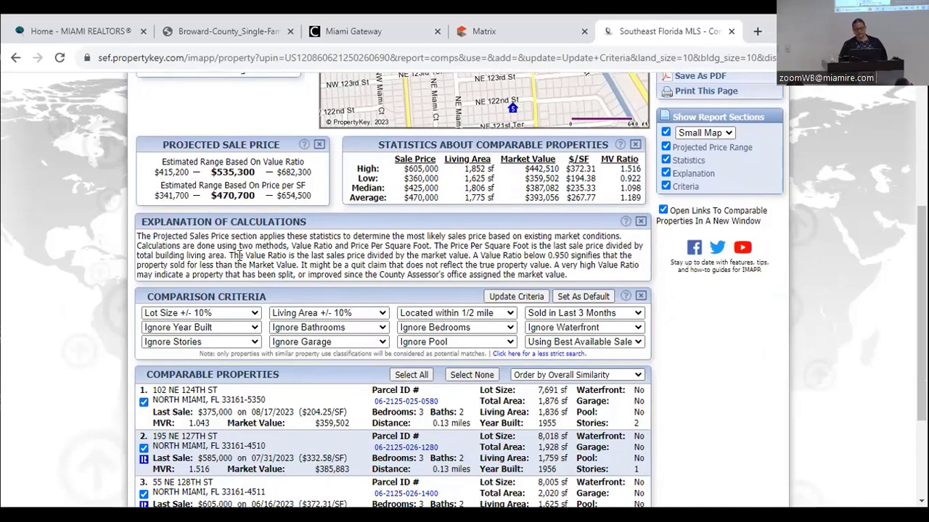
{"action": "scroll", "coordinate": [239, 255], "scroll_direction": "down", "scroll_amount": 3}
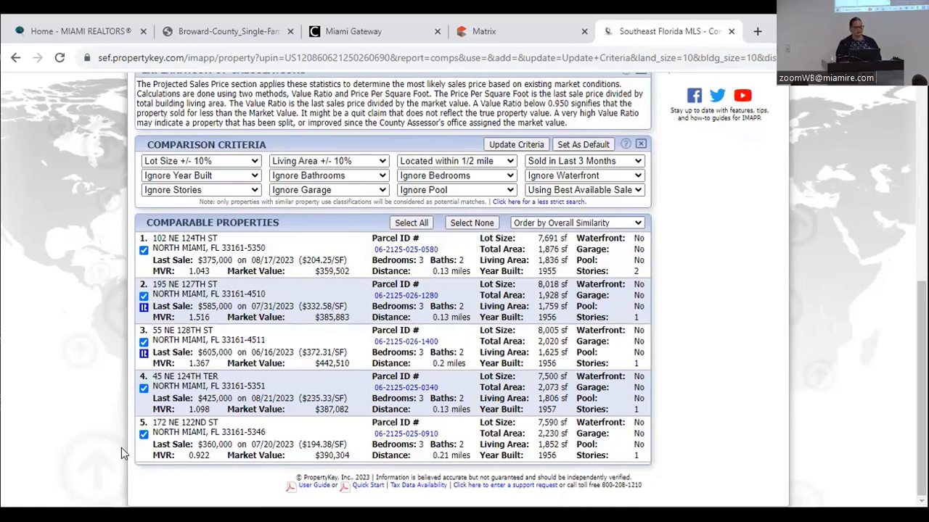
{"action": "left_click", "coordinate": [143, 250]}
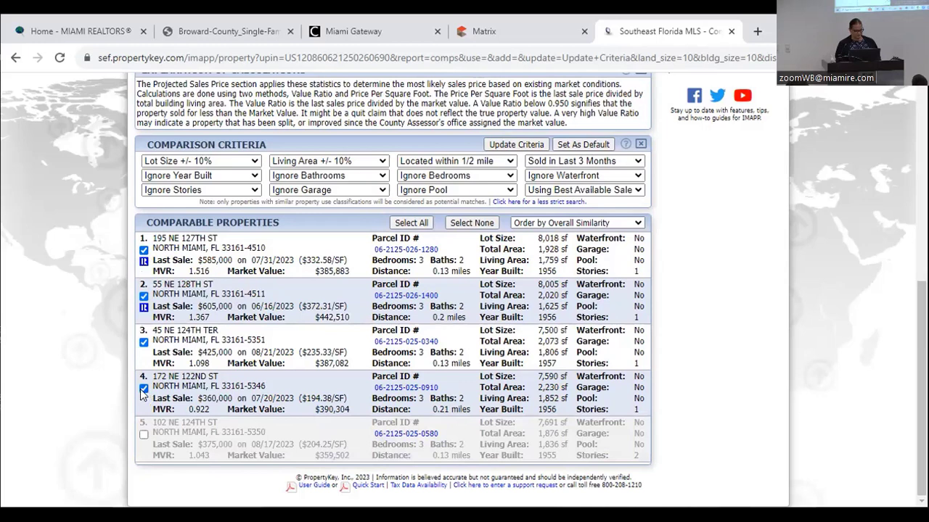
{"action": "left_click", "coordinate": [144, 388]}
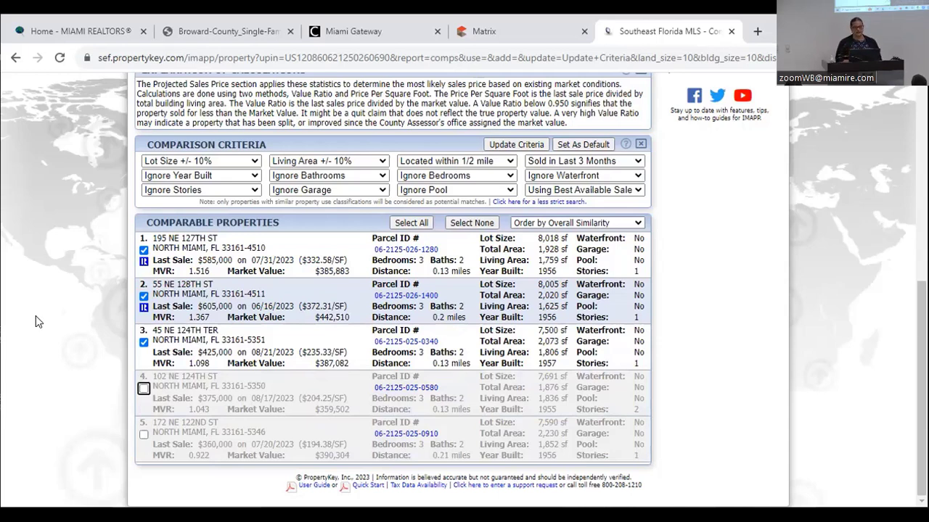
{"action": "scroll", "coordinate": [36, 315], "scroll_direction": "up", "scroll_amount": 2}
{"action": "scroll", "coordinate": [35, 315], "scroll_direction": "up", "scroll_amount": 2}
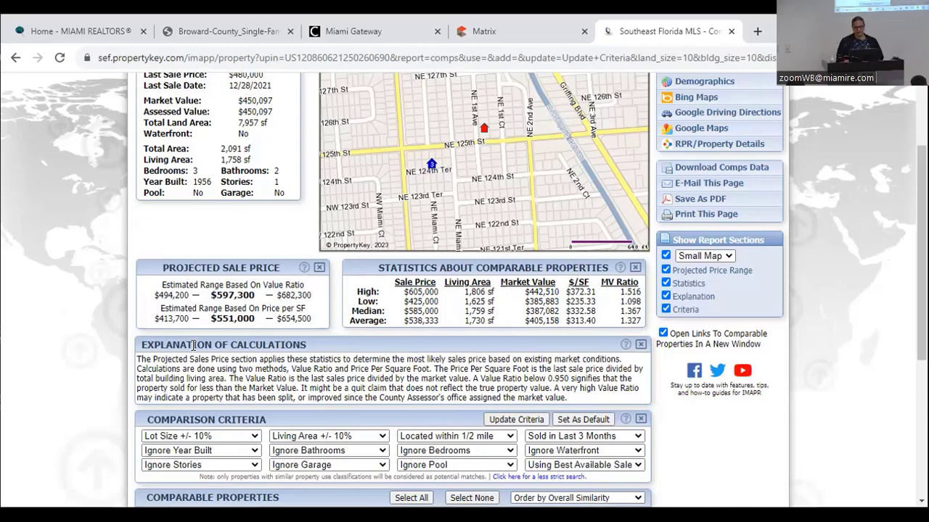
{"action": "scroll", "coordinate": [194, 346], "scroll_direction": "up", "scroll_amount": 3}
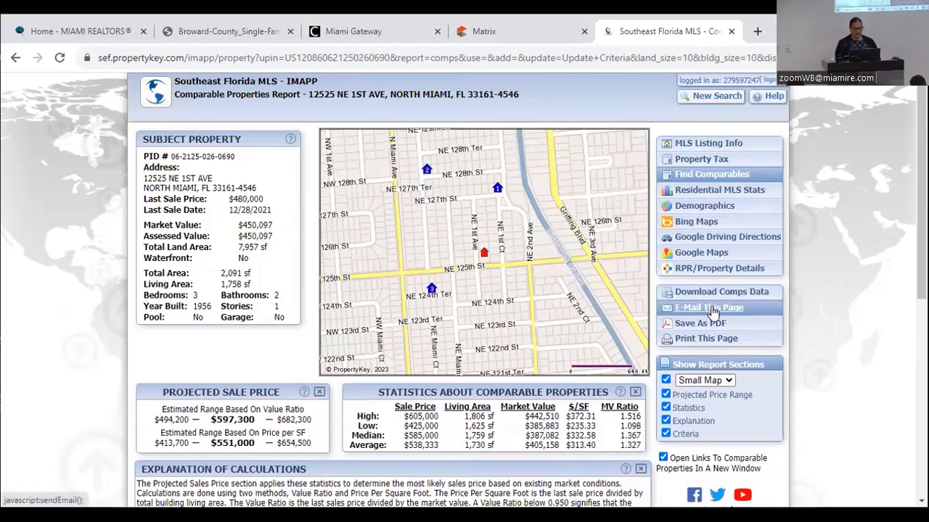
- E-mail the comps report to a colleague's address with subject 'Test', message 'Lets Discuss!', CC to myself
{"action": "left_click", "coordinate": [711, 309]}
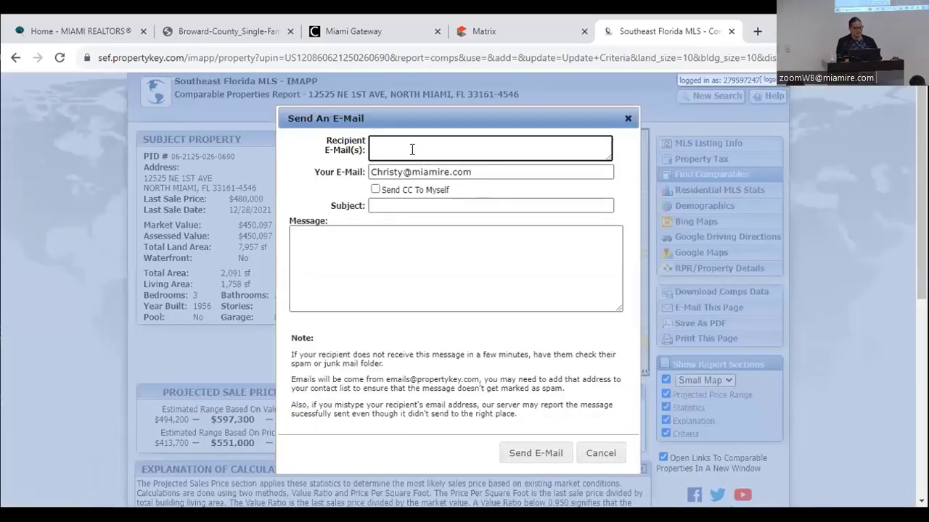
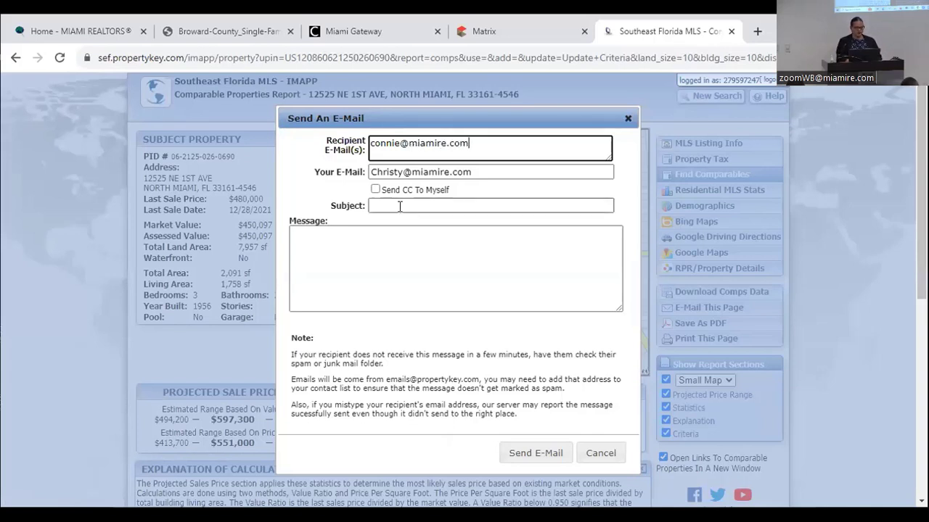
{"action": "left_click", "coordinate": [400, 206]}
{"action": "type", "text": "Test"}
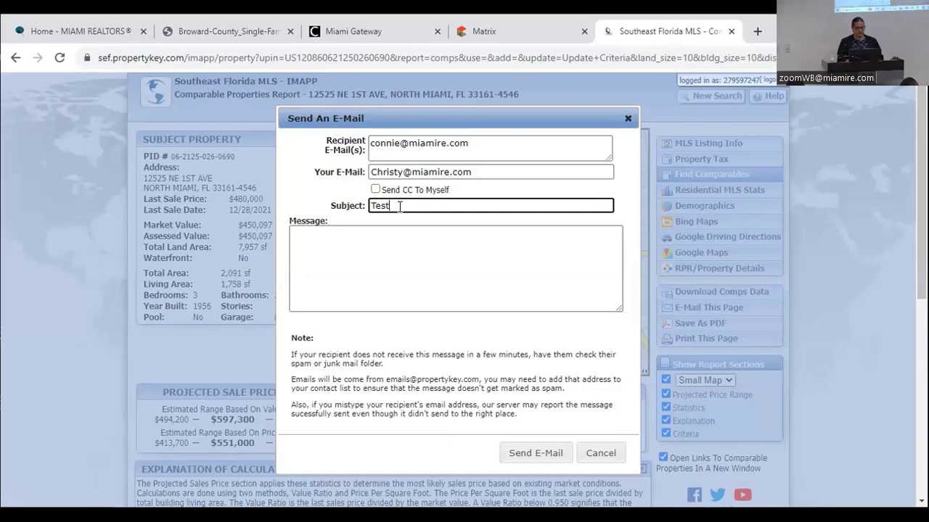
{"action": "left_click", "coordinate": [375, 189]}
{"action": "left_click", "coordinate": [358, 262]}
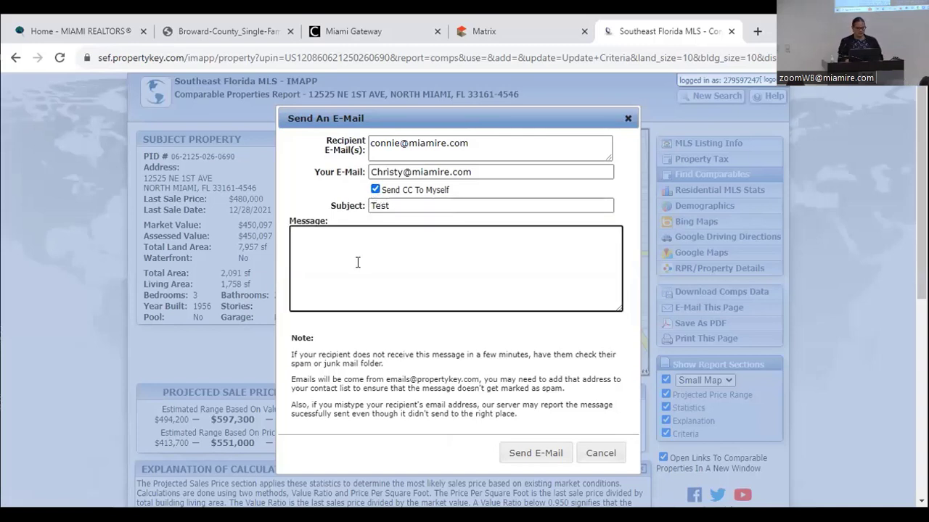
{"action": "type", "text": "Lets Discuss!"}
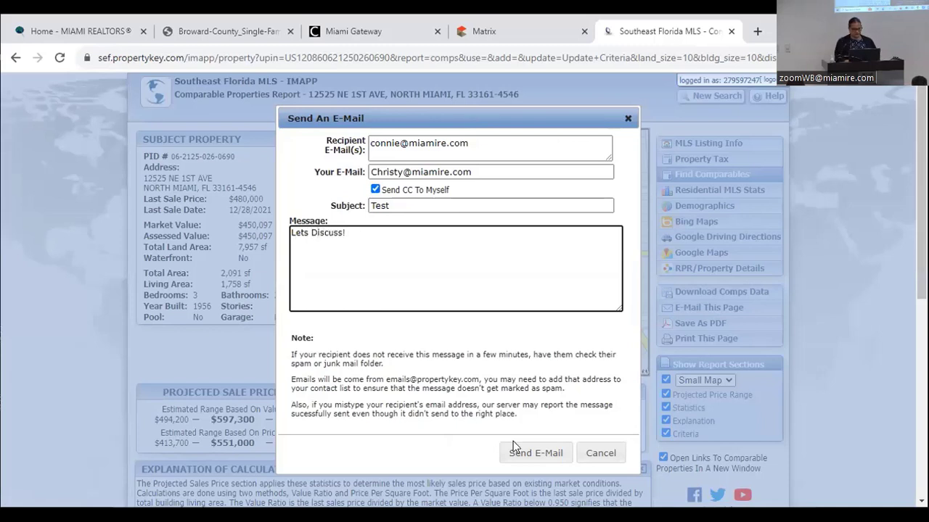
{"action": "left_click", "coordinate": [527, 456]}
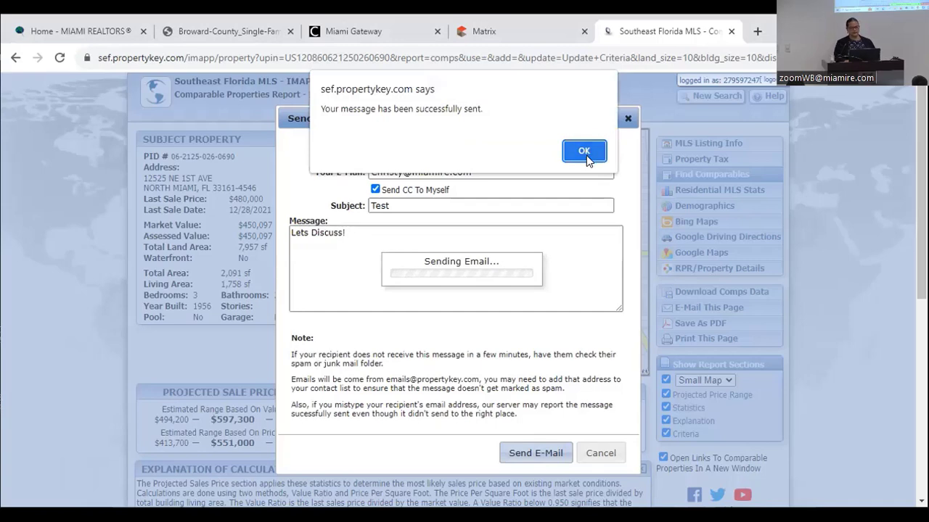
{"action": "left_click", "coordinate": [584, 151]}
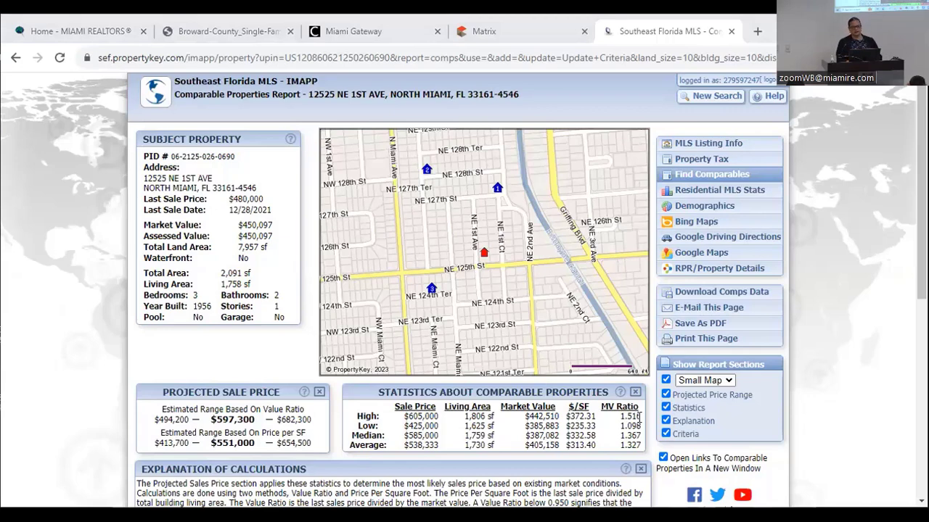
{"action": "left_click", "coordinate": [700, 325]}
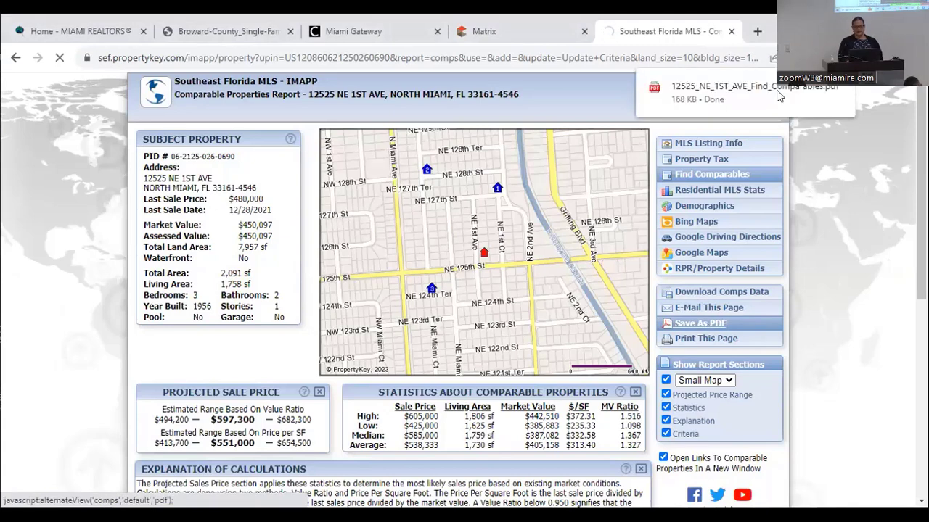
{"action": "left_click", "coordinate": [842, 97]}
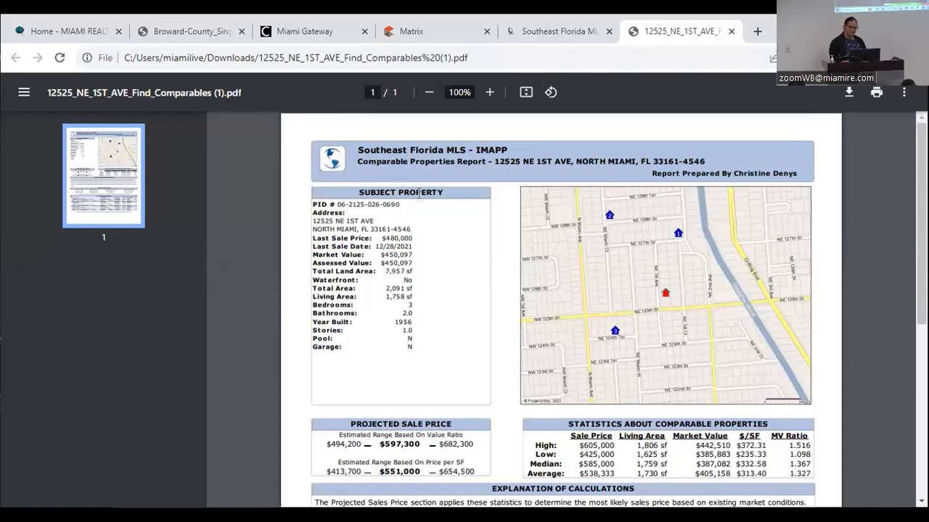
- Scroll through the Comparable Properties Report PDF, then close the IMAPP comps web report tab
{"action": "scroll", "coordinate": [418, 193], "scroll_direction": "down", "scroll_amount": 2}
{"action": "scroll", "coordinate": [418, 193], "scroll_direction": "down", "scroll_amount": 2}
{"action": "scroll", "coordinate": [419, 193], "scroll_direction": "up", "scroll_amount": 1}
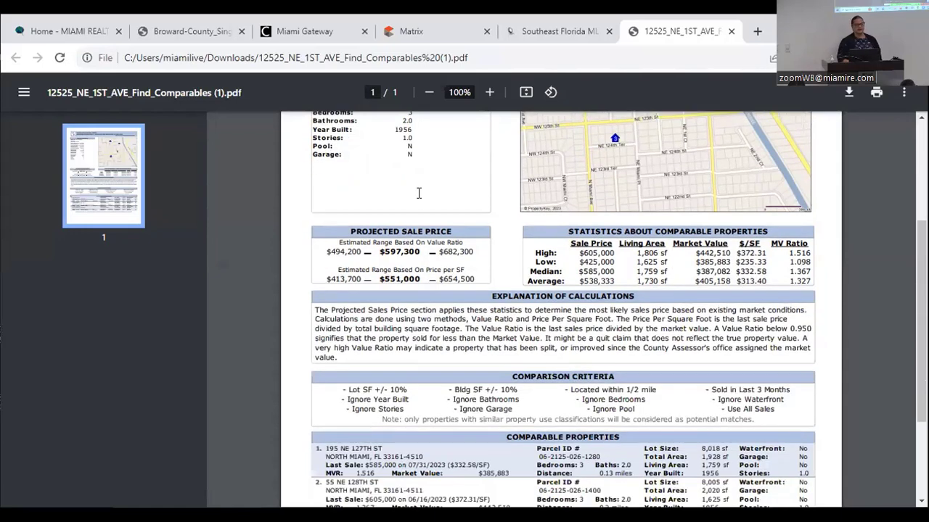
{"action": "scroll", "coordinate": [419, 193], "scroll_direction": "up", "scroll_amount": 2}
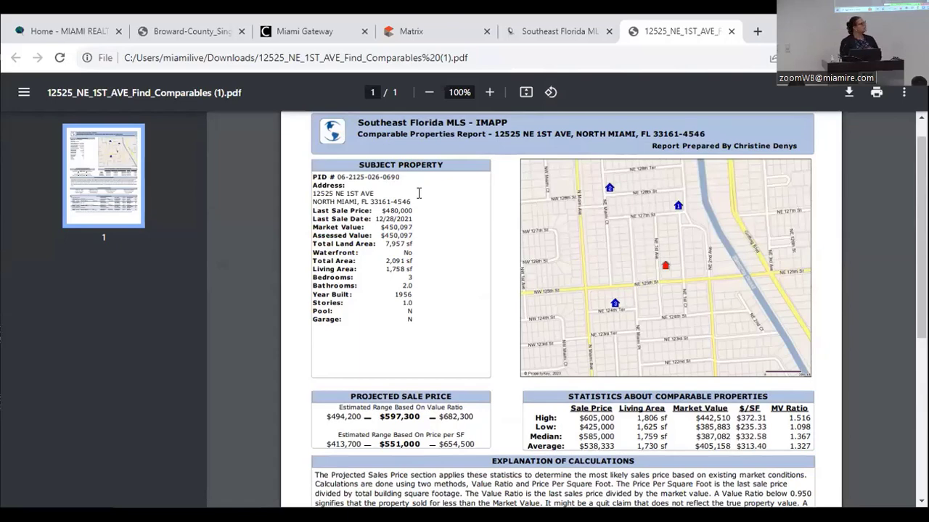
{"action": "key", "text": "ctrl+shift+Tab"}
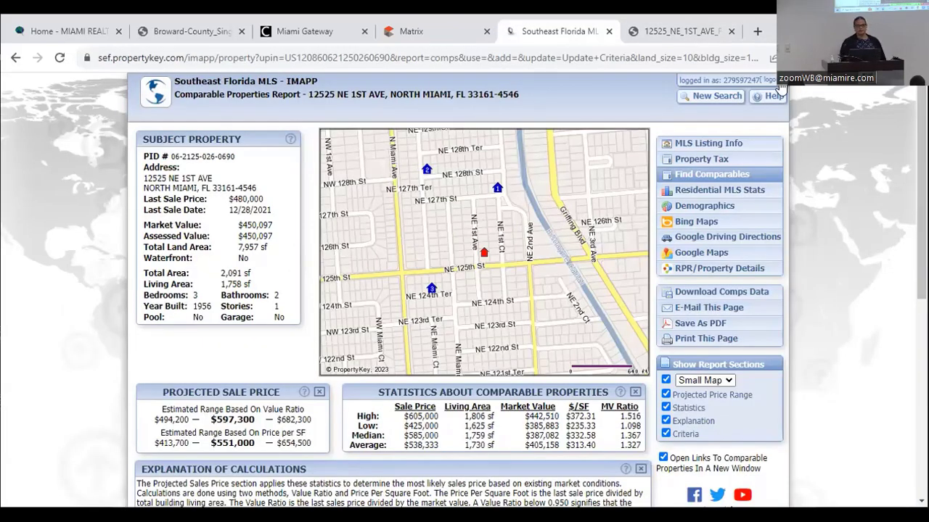
{"action": "left_click", "coordinate": [608, 32]}
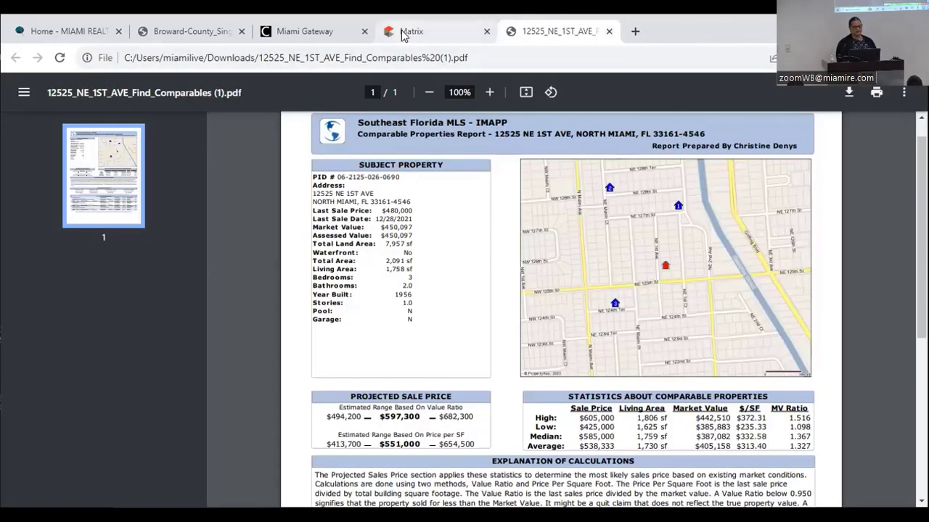
- Go back to the Matrix search criteria and clear them, leaving 5000+ matches
{"action": "left_click", "coordinate": [404, 35]}
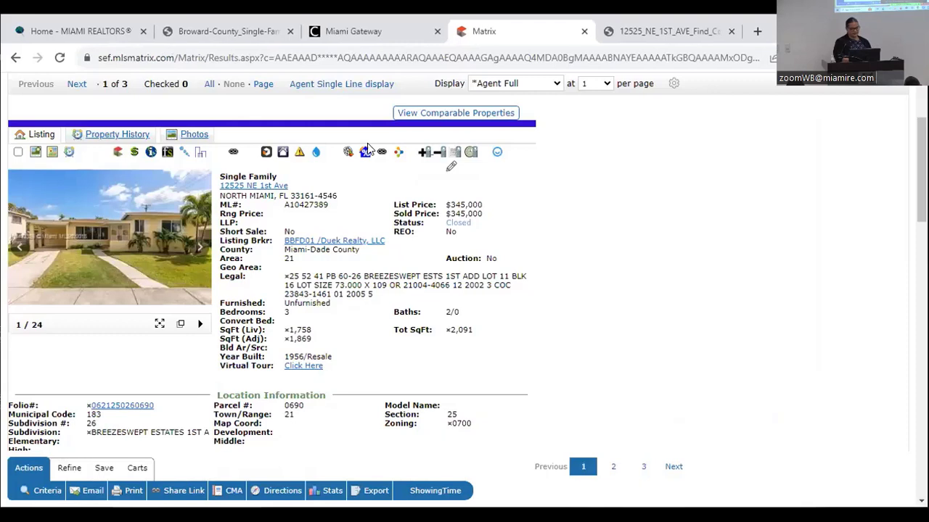
{"action": "left_click", "coordinate": [39, 496]}
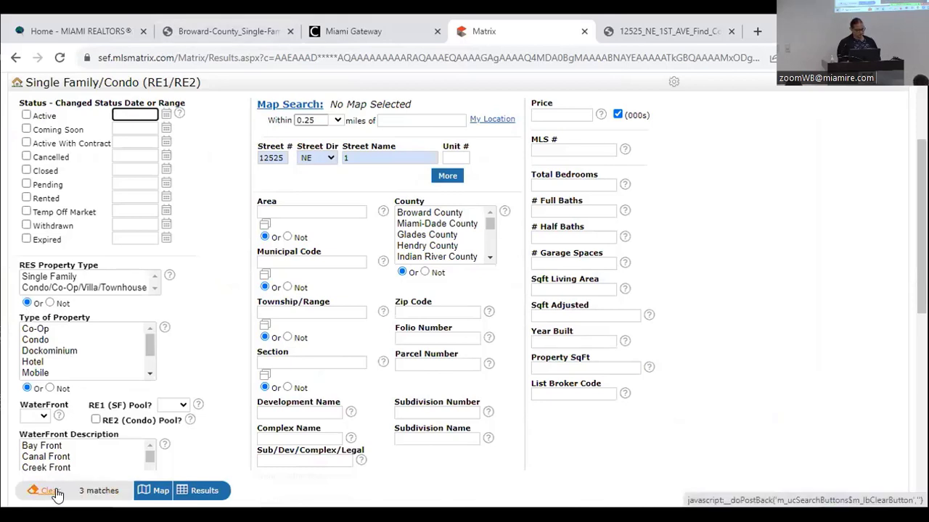
{"action": "left_click", "coordinate": [57, 493]}
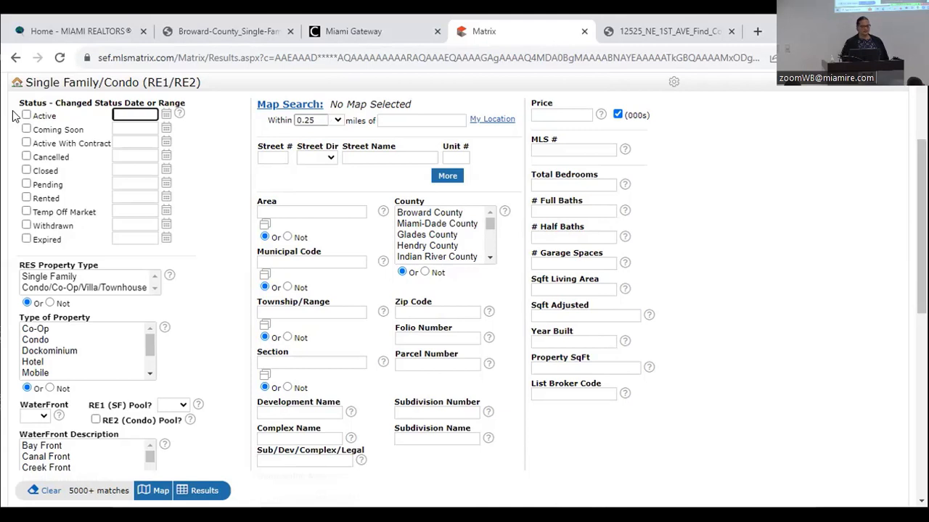
- Include Active, Closed, Active With Contract, Pending and Expired (0-180 days) statuses in the search
{"action": "left_click", "coordinate": [26, 116]}
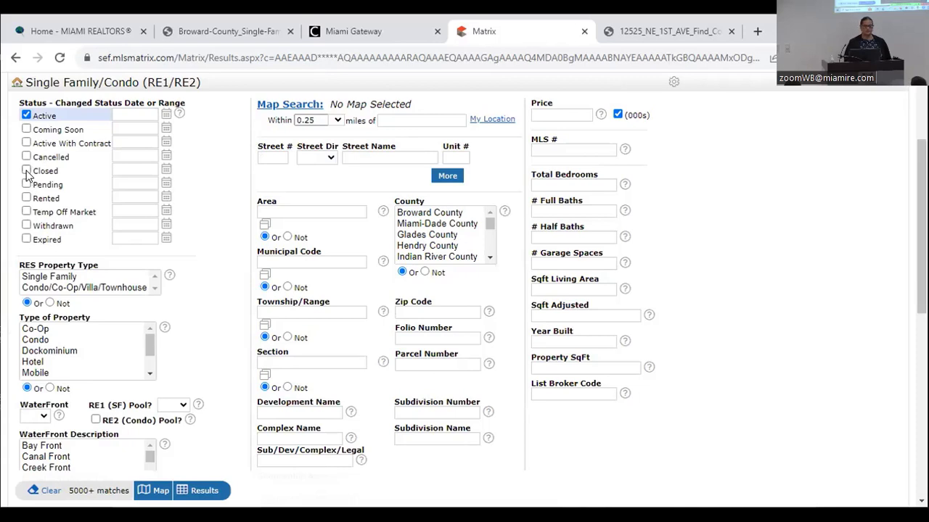
{"action": "left_click", "coordinate": [26, 171]}
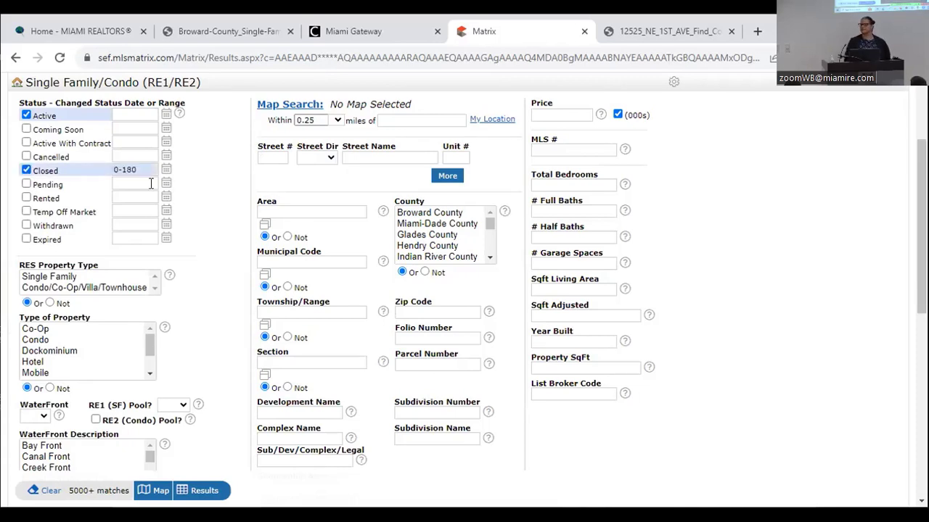
{"action": "mouse_move", "coordinate": [149, 183]}
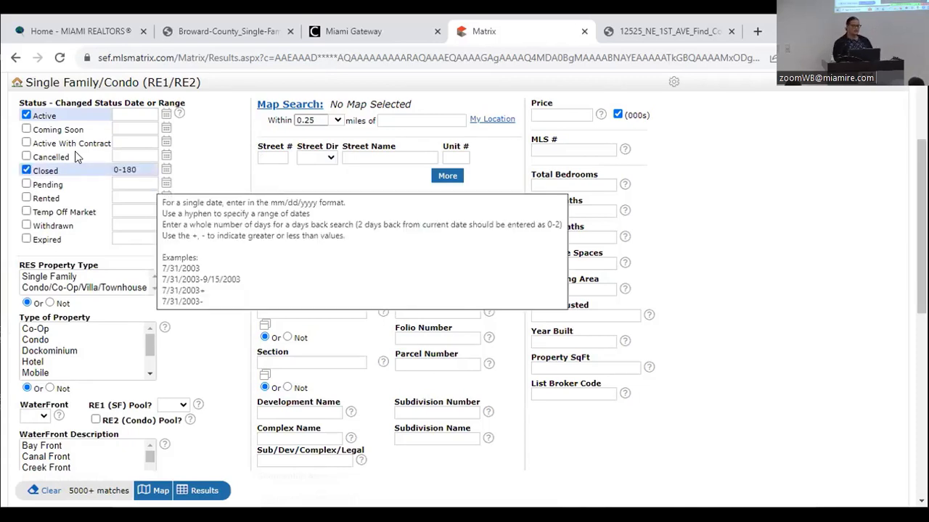
{"action": "left_click", "coordinate": [25, 145]}
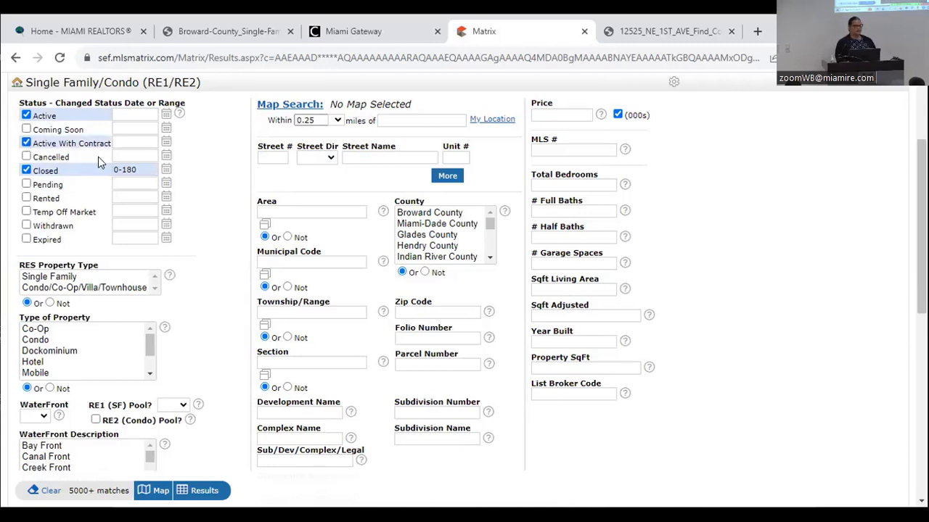
{"action": "left_click", "coordinate": [27, 185]}
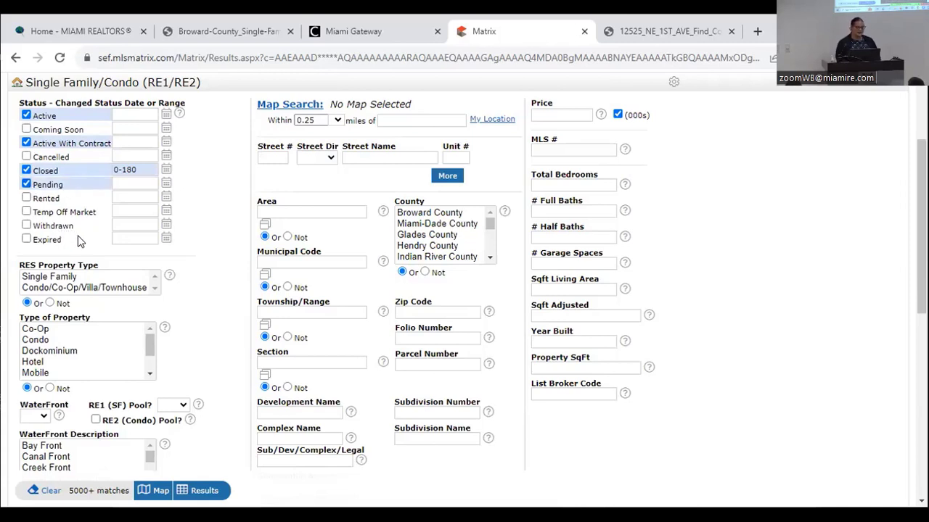
{"action": "left_click", "coordinate": [27, 241]}
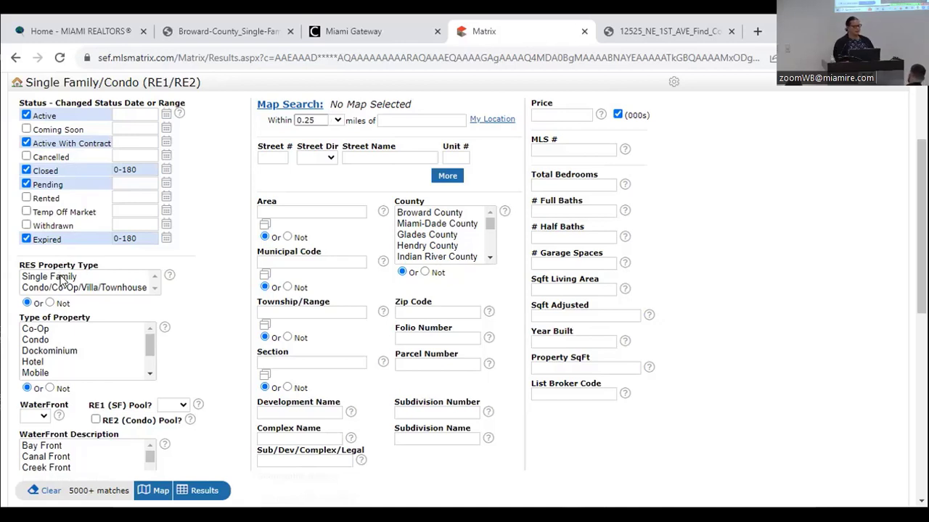
{"action": "left_click_drag", "start_coordinate": [63, 278], "coordinate": [61, 288]}
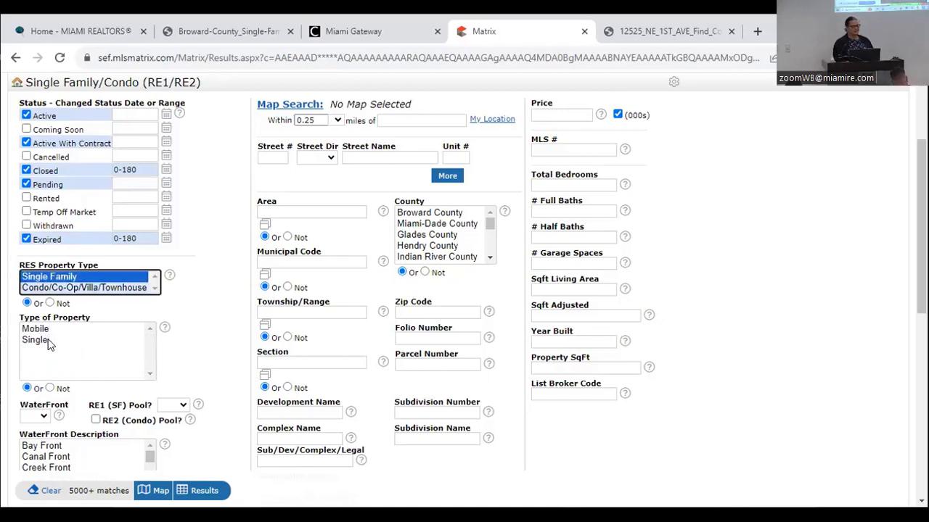
{"action": "left_click", "coordinate": [48, 343]}
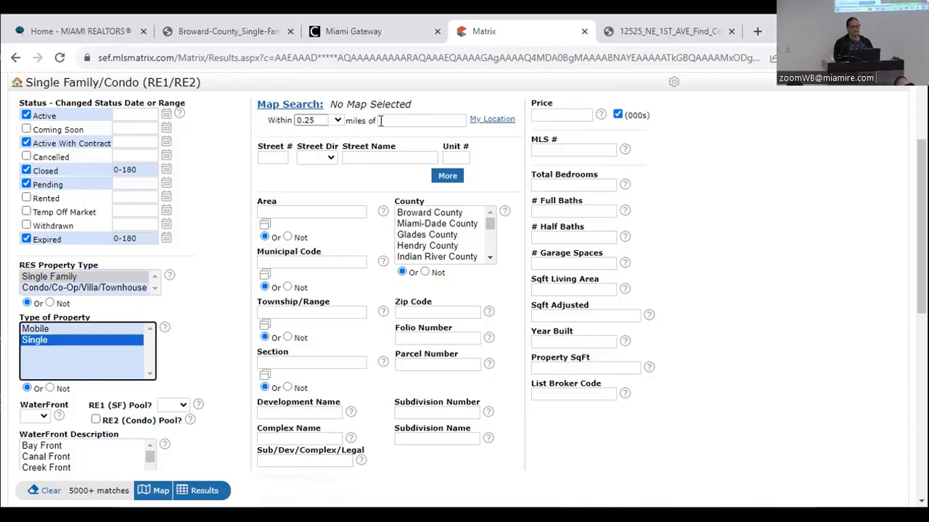
{"action": "left_click", "coordinate": [380, 121]}
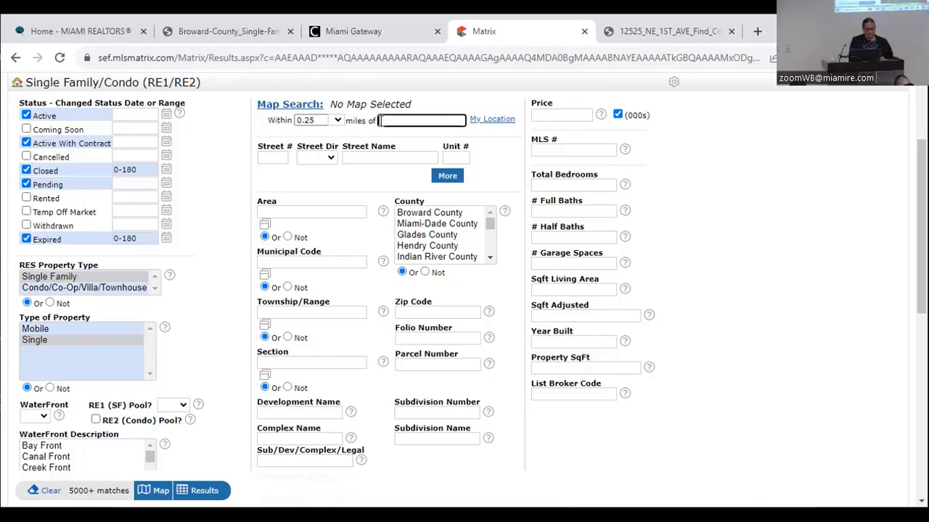
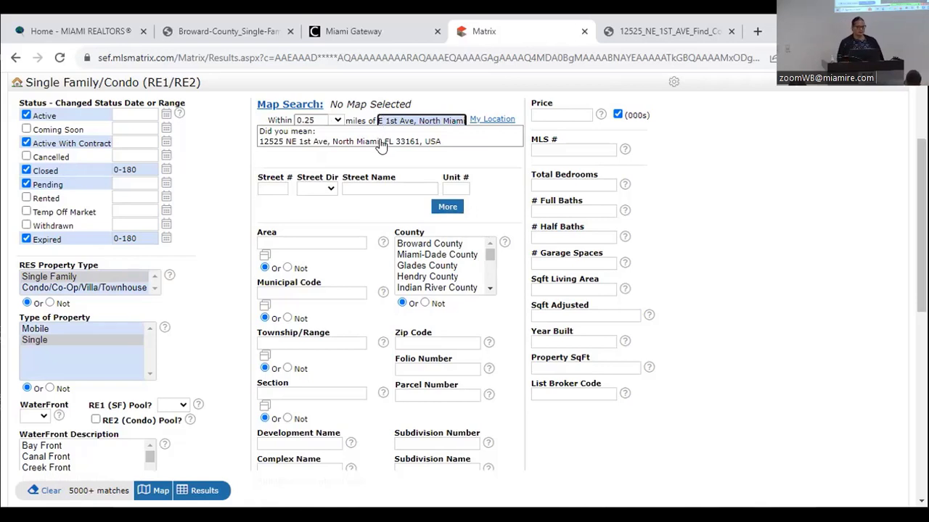
{"action": "left_click", "coordinate": [381, 147]}
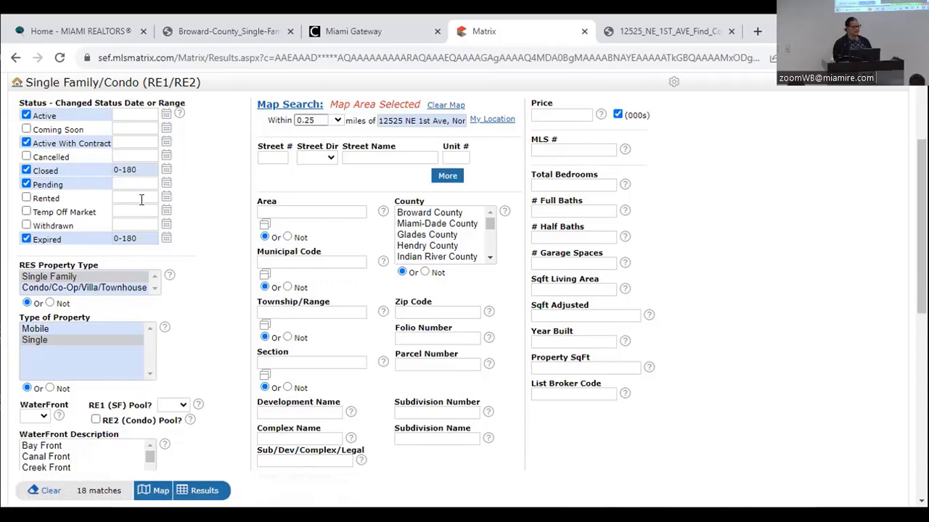
{"action": "left_click", "coordinate": [550, 183]}
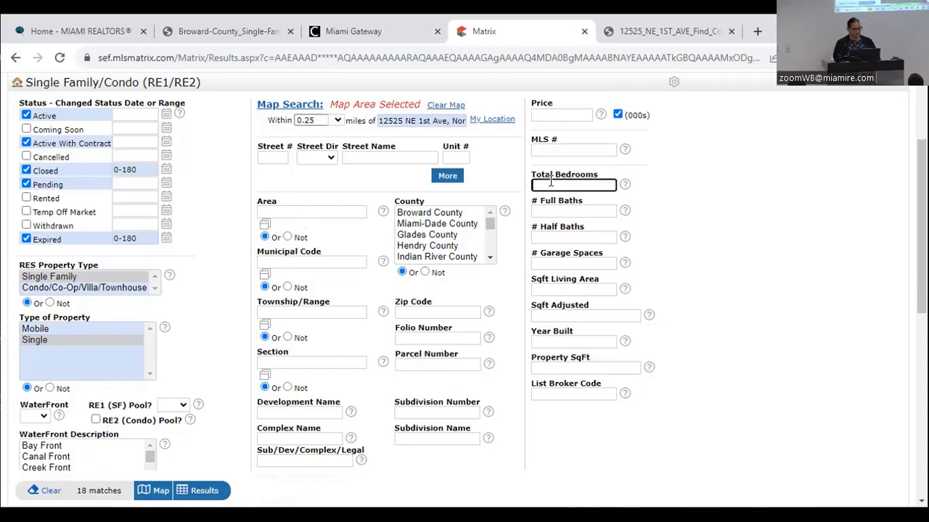
- Require 3 bedrooms, 2 full baths and 1500-2000 sq ft living area, then list the 8 results
{"action": "type", "text": "3"}
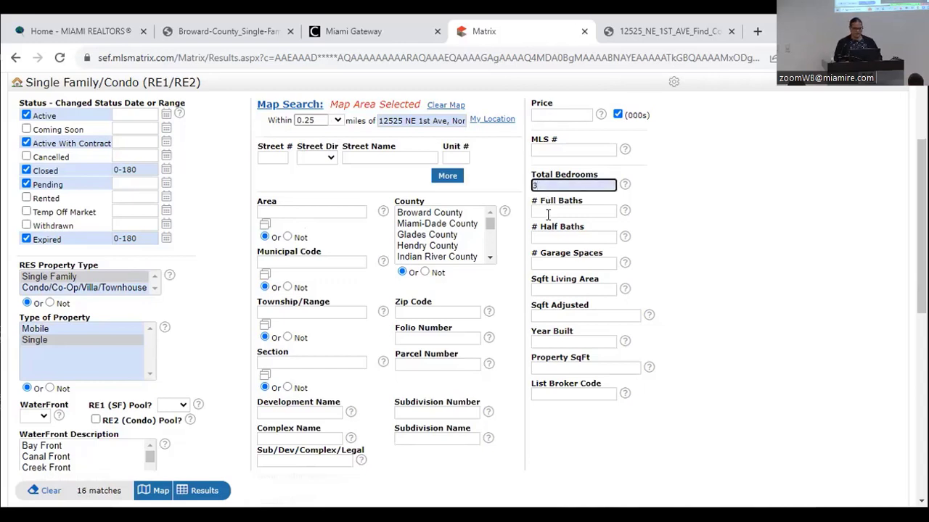
{"action": "left_click", "coordinate": [548, 211]}
{"action": "type", "text": "2"}
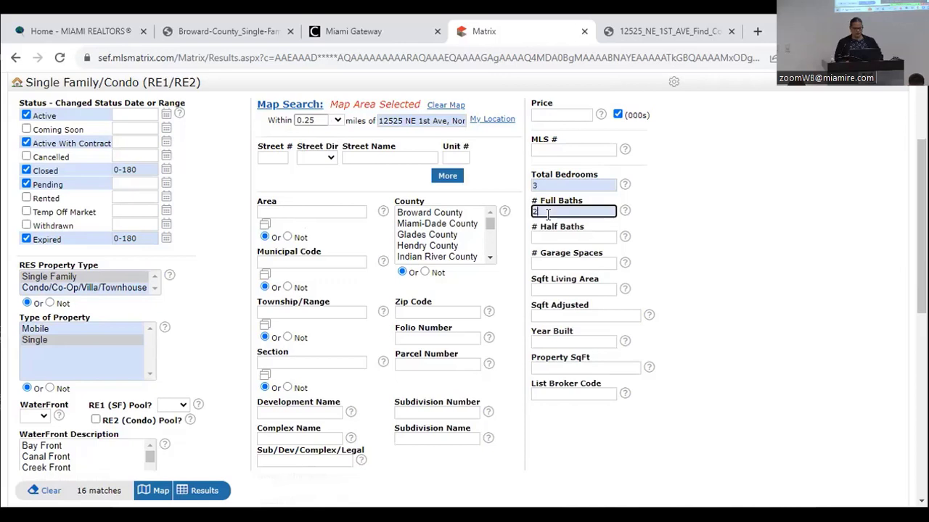
{"action": "left_click", "coordinate": [722, 268]}
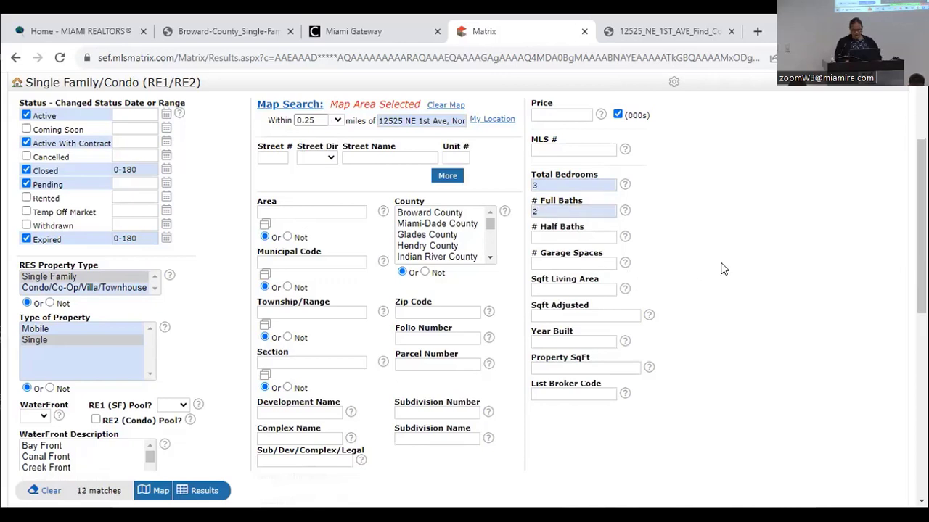
{"action": "left_click", "coordinate": [539, 287]}
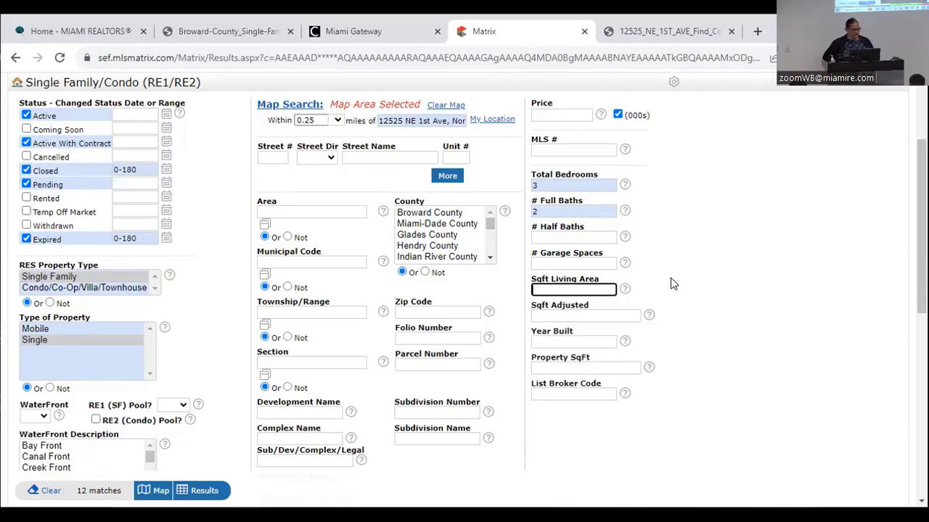
{"action": "type", "text": "1500"}
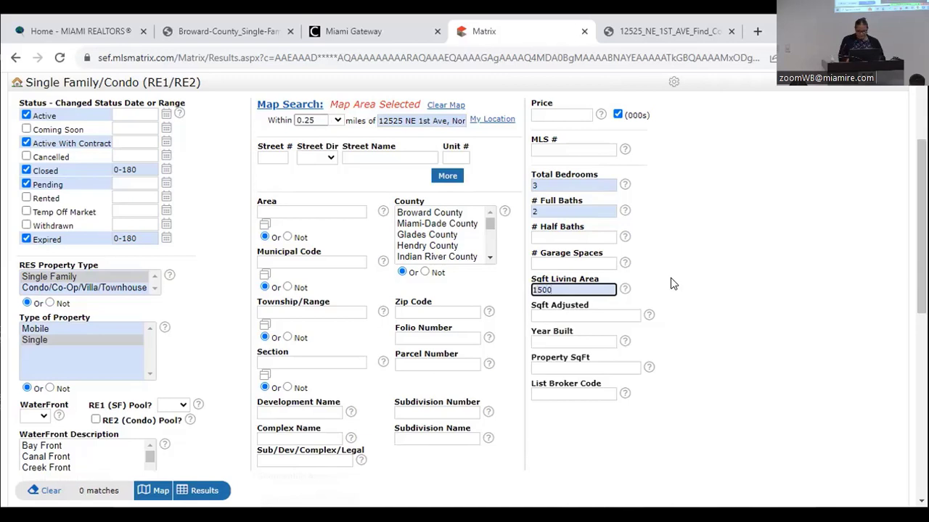
{"action": "type", "text": "-"}
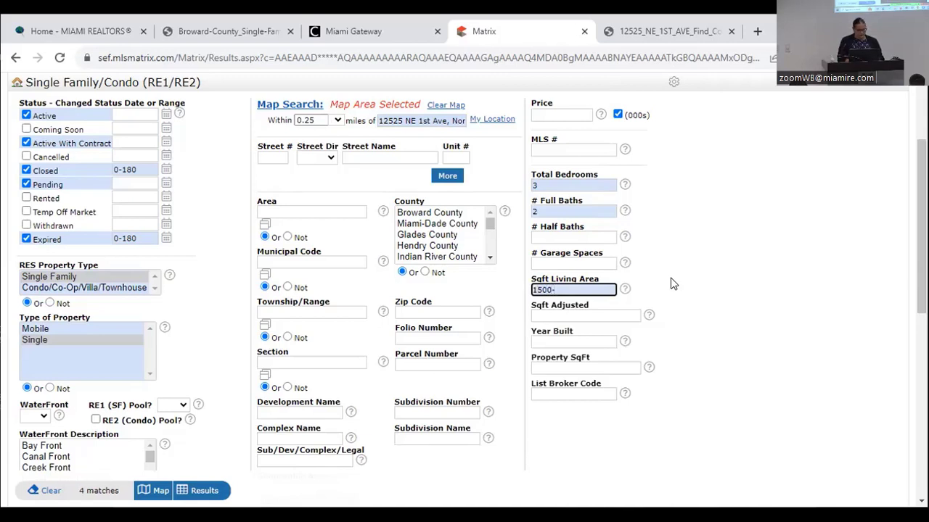
{"action": "type", "text": "2000"}
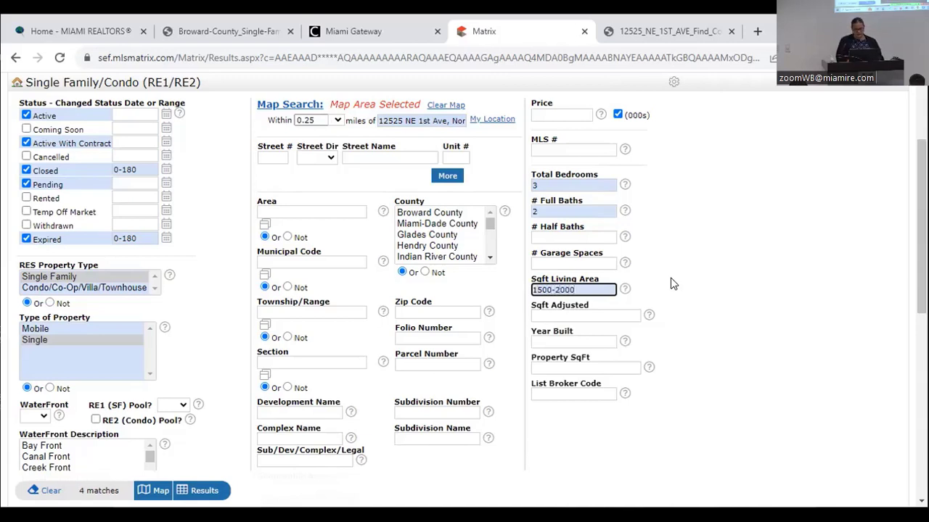
{"action": "left_click", "coordinate": [673, 294]}
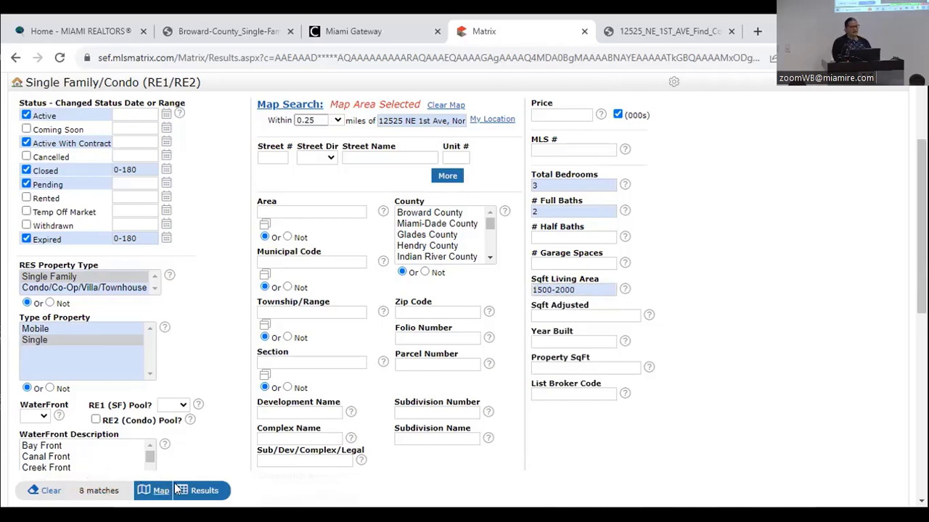
{"action": "left_click", "coordinate": [198, 492]}
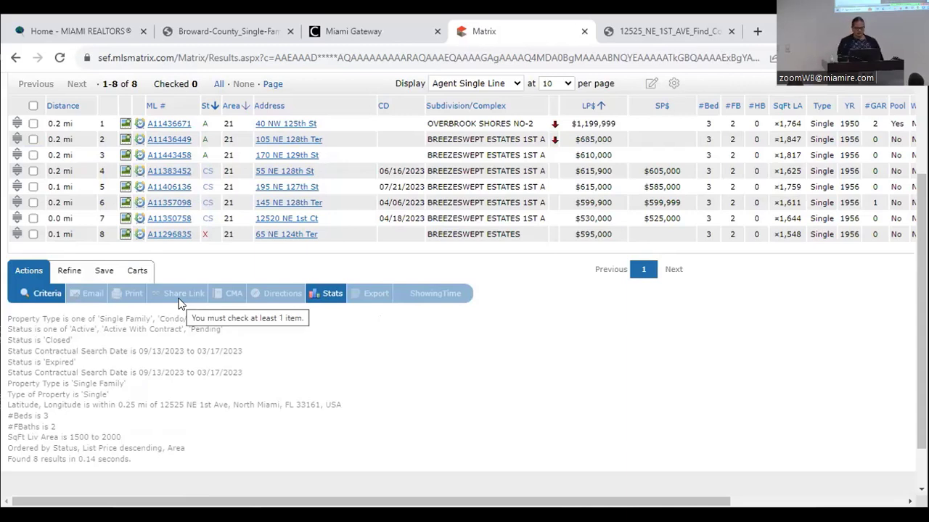
{"action": "left_click", "coordinate": [493, 107]}
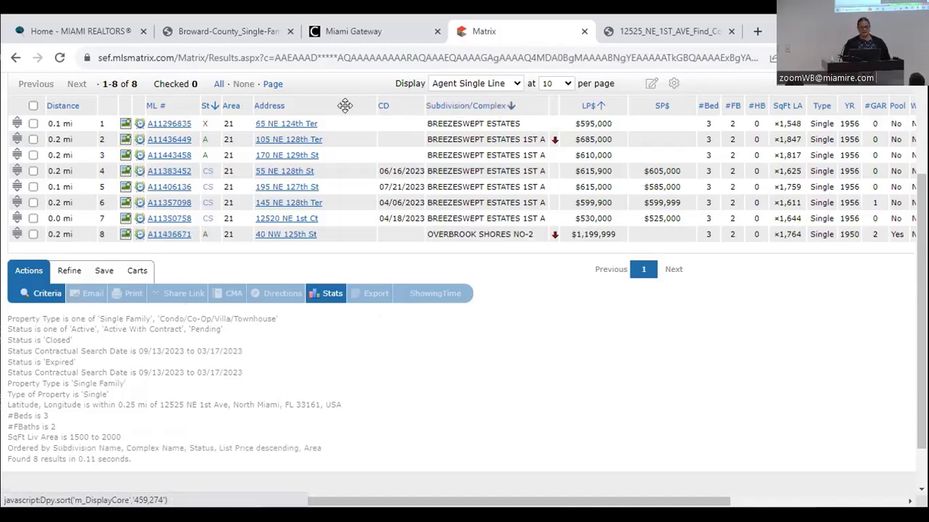
{"action": "left_click", "coordinate": [33, 235]}
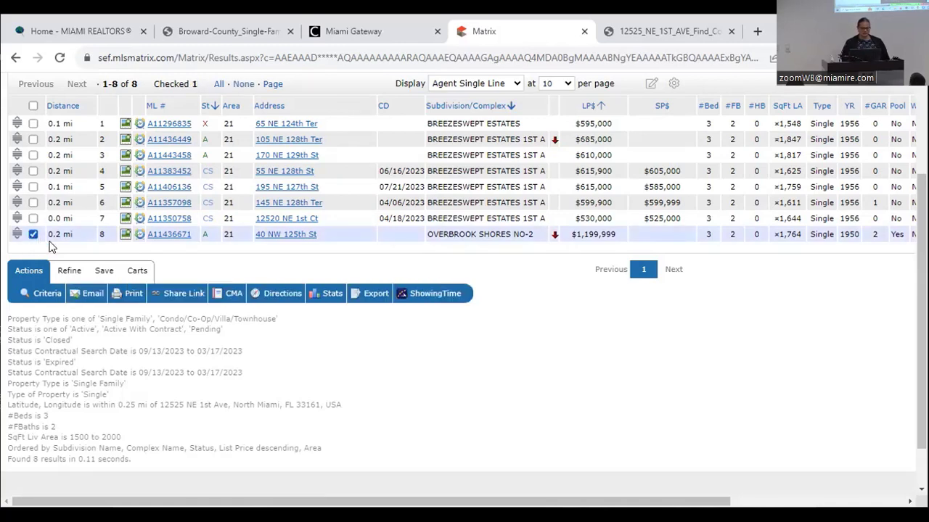
{"action": "left_click", "coordinate": [69, 273]}
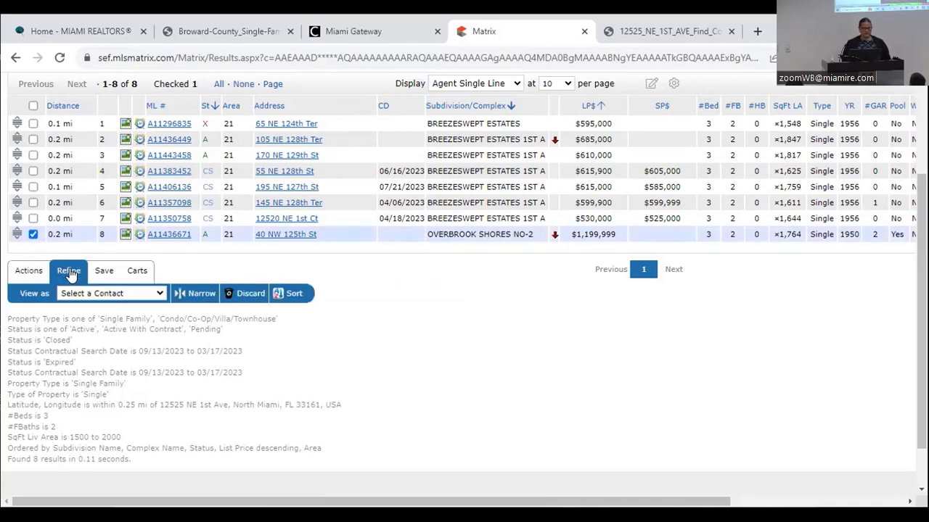
{"action": "left_click", "coordinate": [251, 294]}
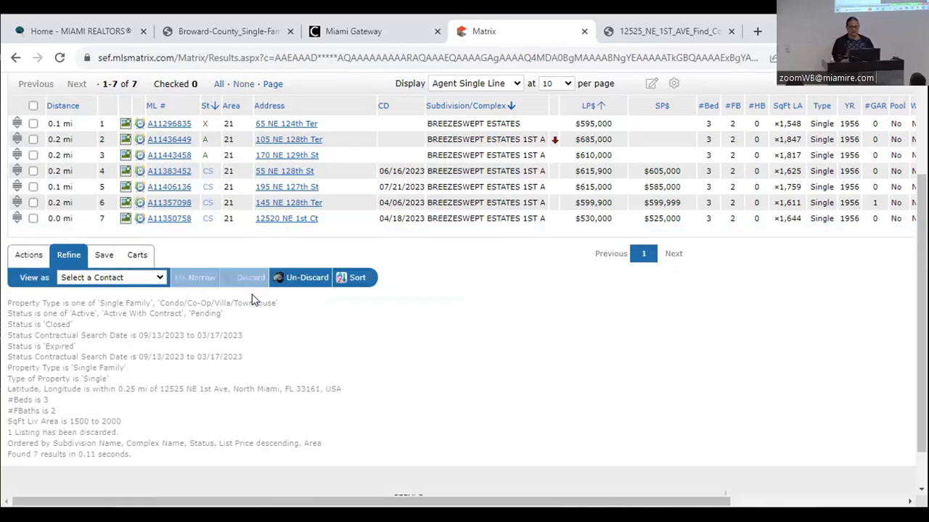
{"action": "scroll", "coordinate": [252, 298], "scroll_direction": "up", "scroll_amount": 1}
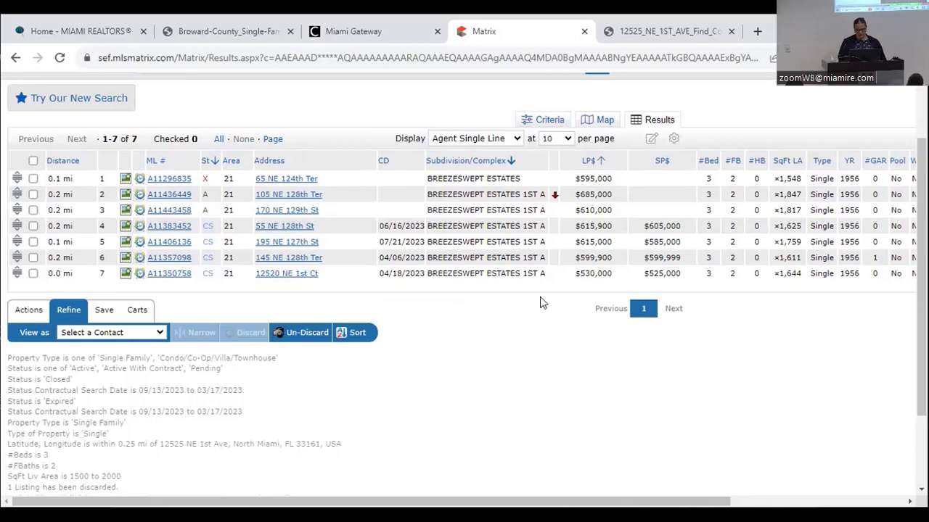
{"action": "scroll", "coordinate": [661, 87], "scroll_direction": "right", "scroll_amount": 3}
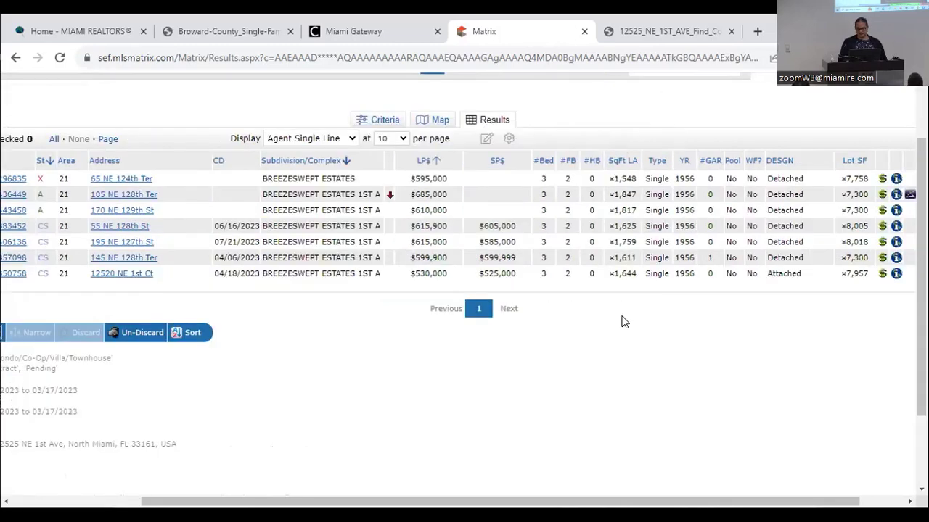
{"action": "scroll", "coordinate": [624, 322], "scroll_direction": "right", "scroll_amount": 2}
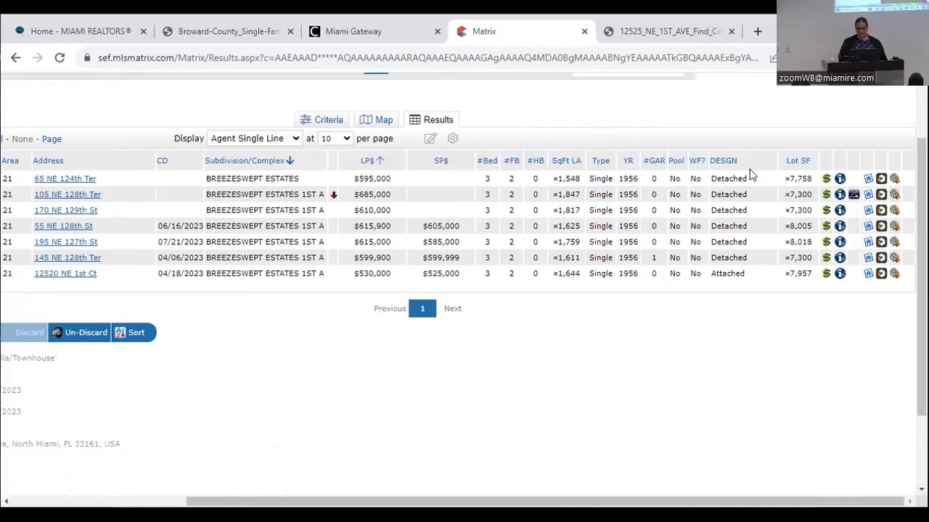
{"action": "left_click", "coordinate": [799, 163]}
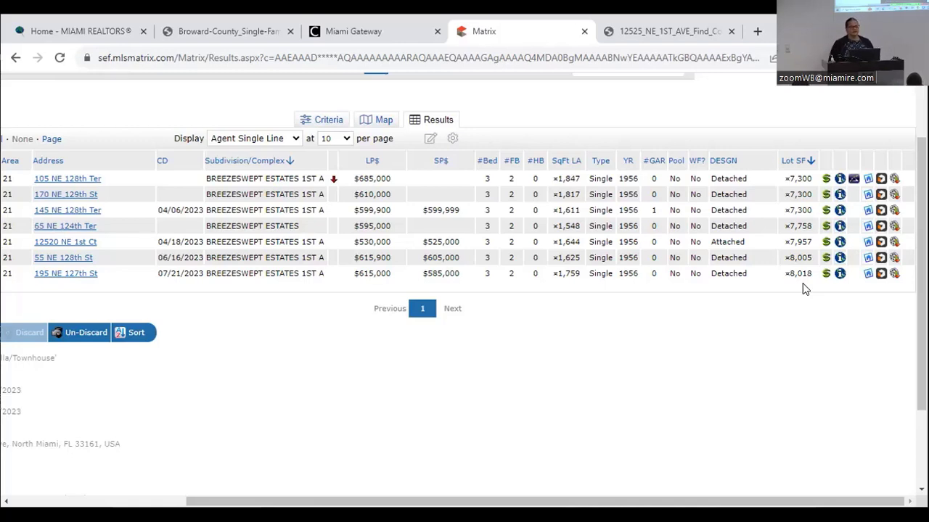
{"action": "scroll", "coordinate": [803, 284], "scroll_direction": "left", "scroll_amount": 5}
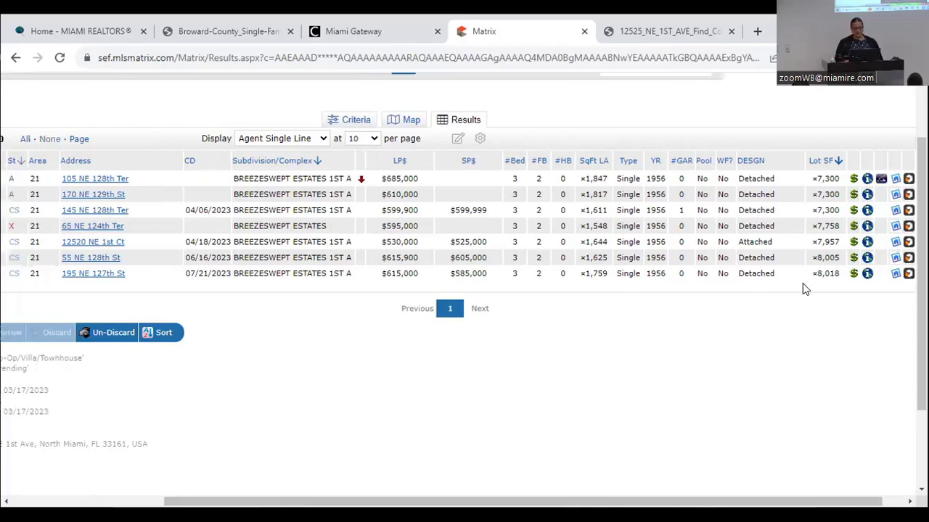
{"action": "scroll", "coordinate": [803, 284], "scroll_direction": "left", "scroll_amount": 1}
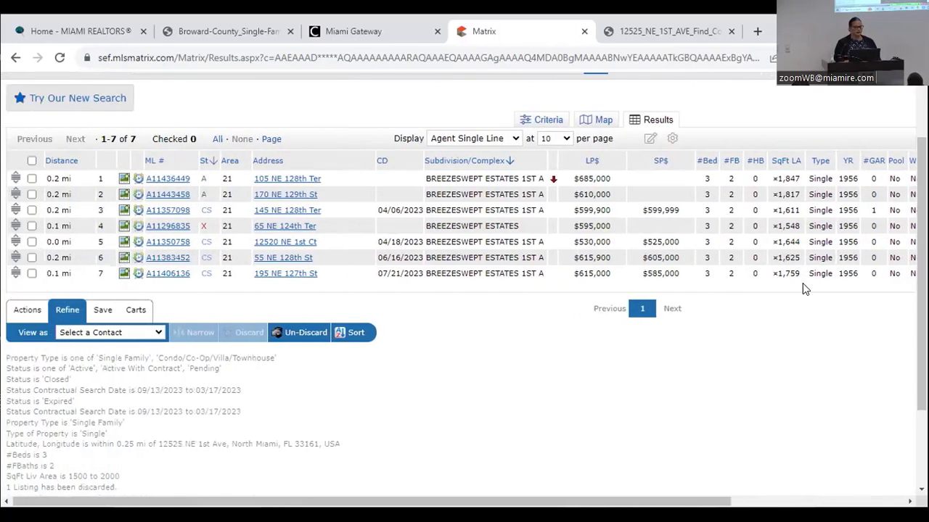
{"action": "scroll", "coordinate": [802, 285], "scroll_direction": "up", "scroll_amount": 1}
{"action": "scroll", "coordinate": [802, 287], "scroll_direction": "up", "scroll_amount": 1}
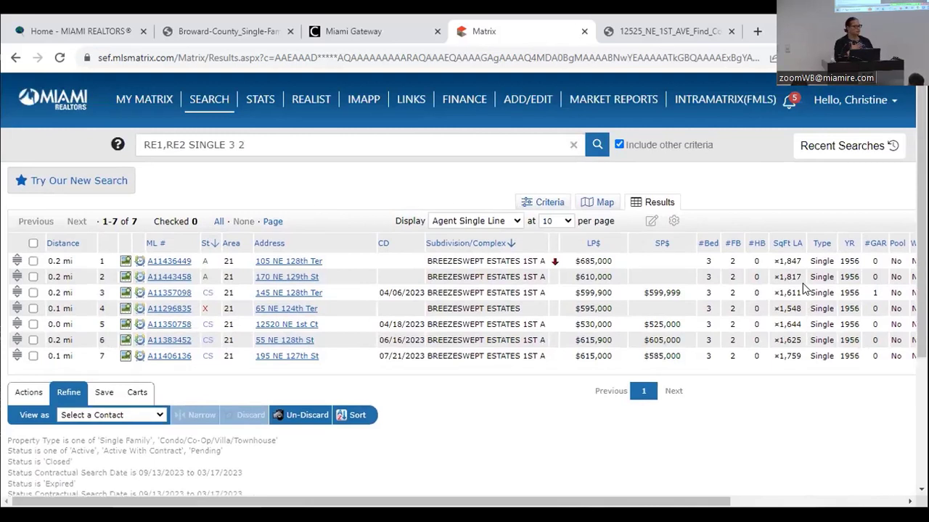
- Select all seven Breezeswept Estates comps and show the Actions options for them
{"action": "left_click", "coordinate": [33, 245]}
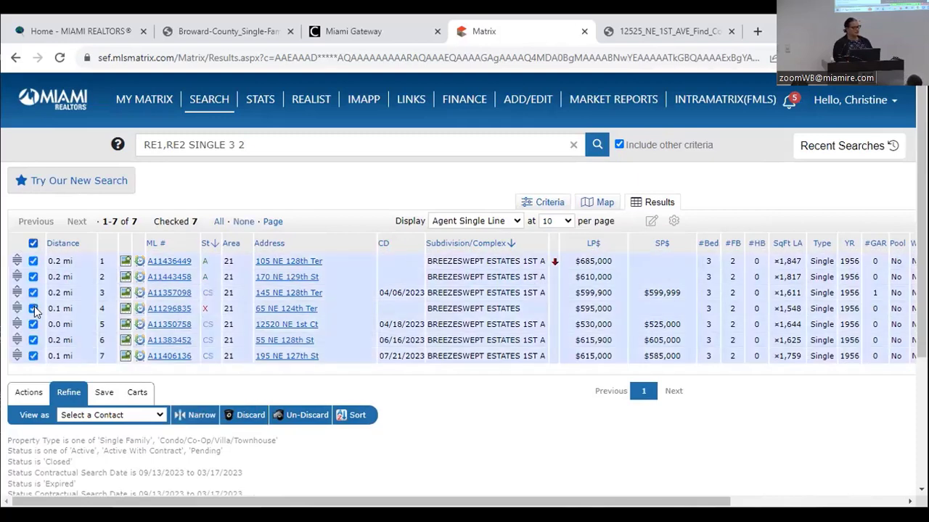
{"action": "left_click", "coordinate": [30, 390]}
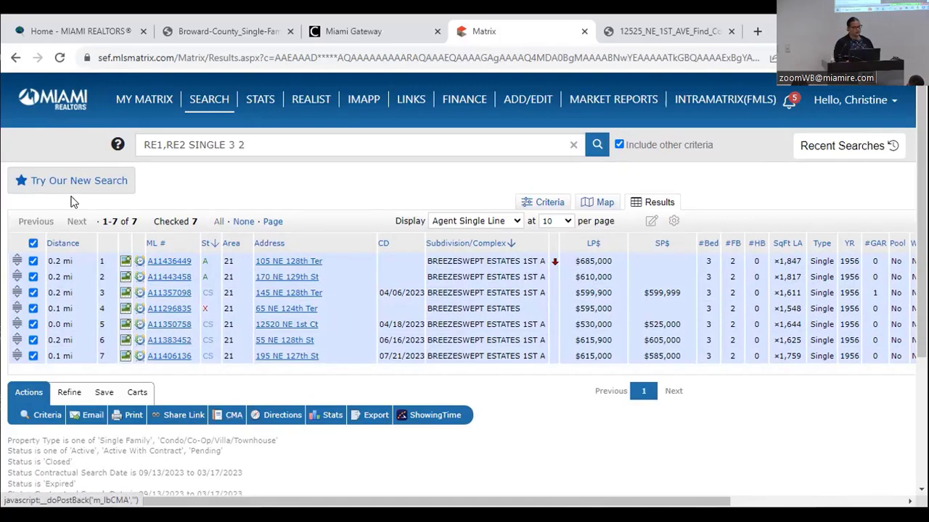
{"action": "mouse_move", "coordinate": [142, 103]}
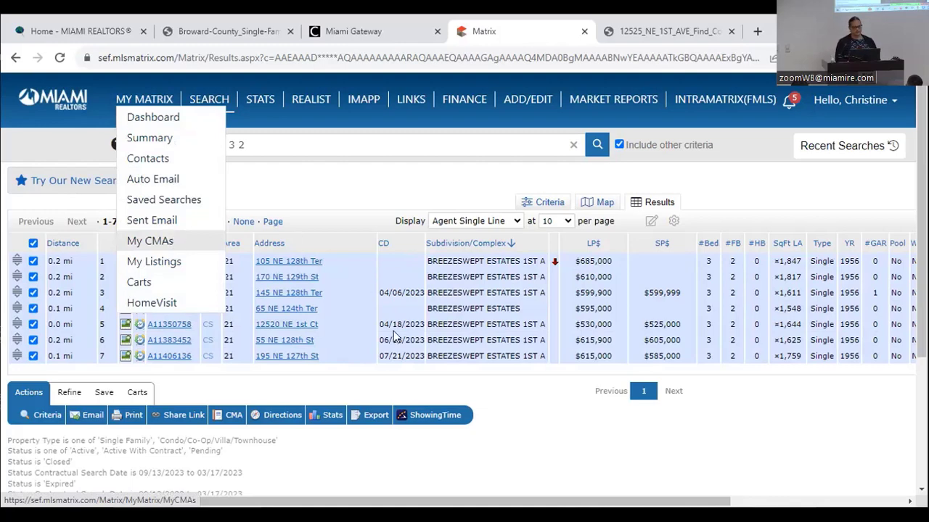
- Create a new CMA from the seven checked Breezeswept Estates listings and review its Pages and Comparables steps
{"action": "left_click", "coordinate": [232, 417]}
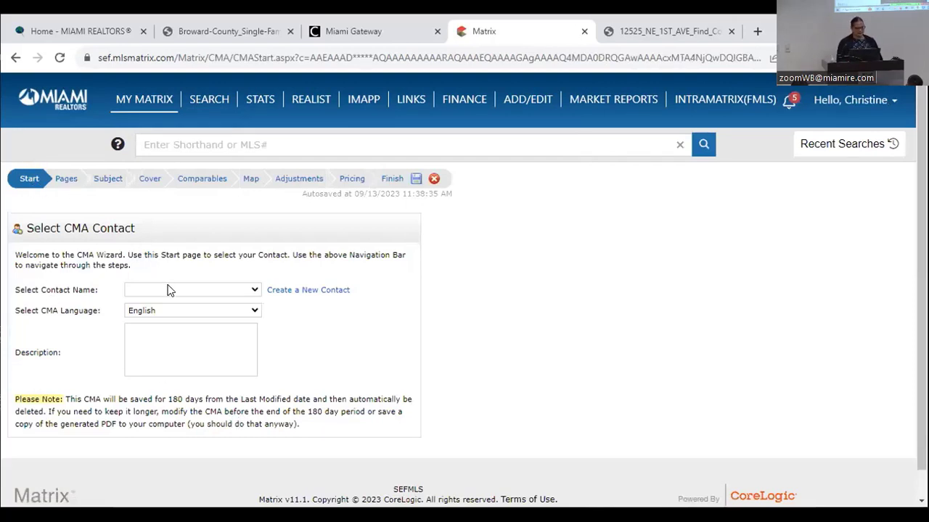
{"action": "left_click", "coordinate": [67, 180]}
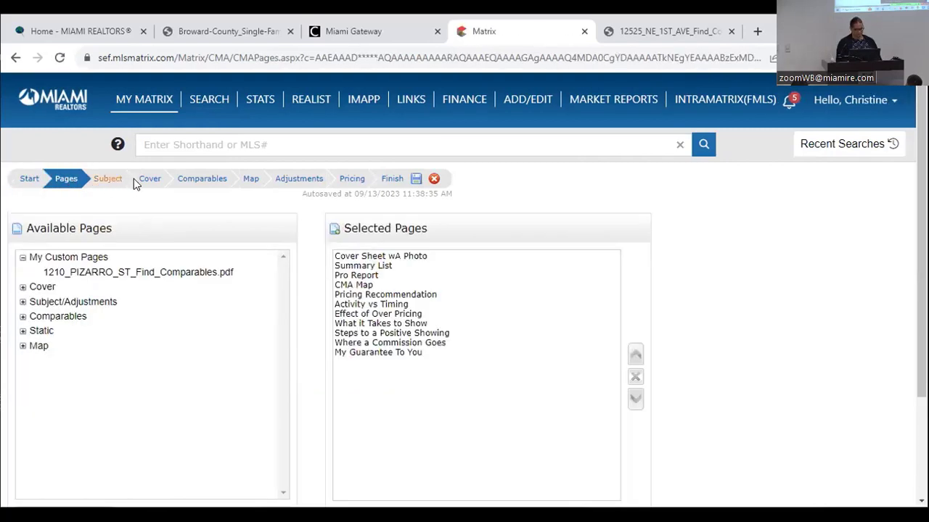
{"action": "left_click", "coordinate": [186, 181]}
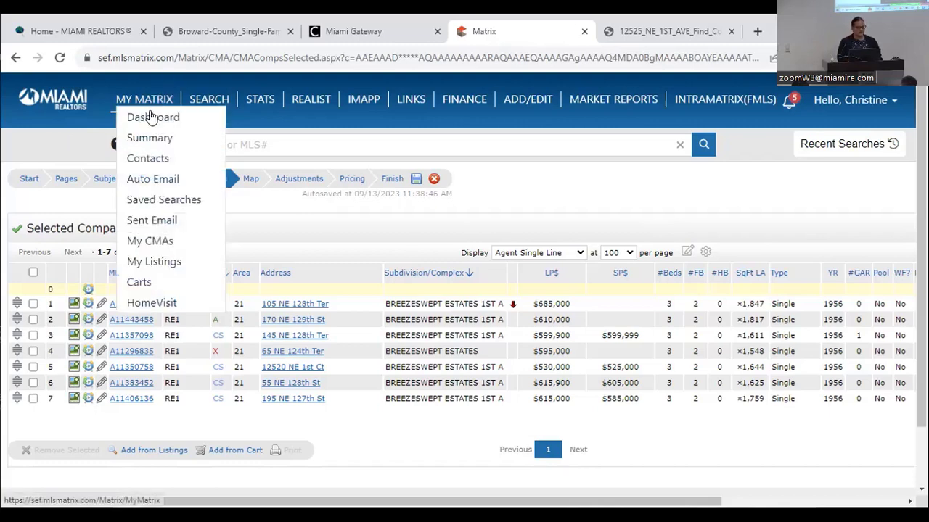
{"action": "left_click", "coordinate": [152, 240]}
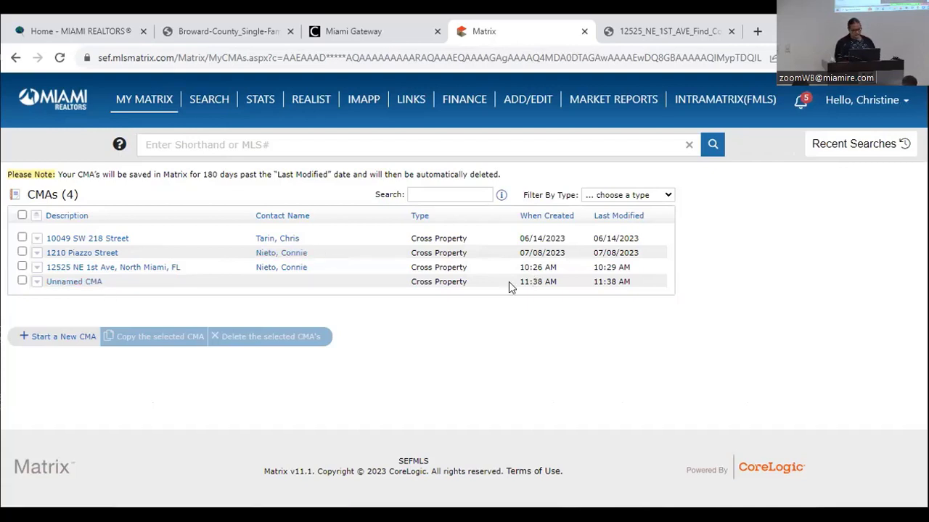
{"action": "left_click", "coordinate": [37, 269]}
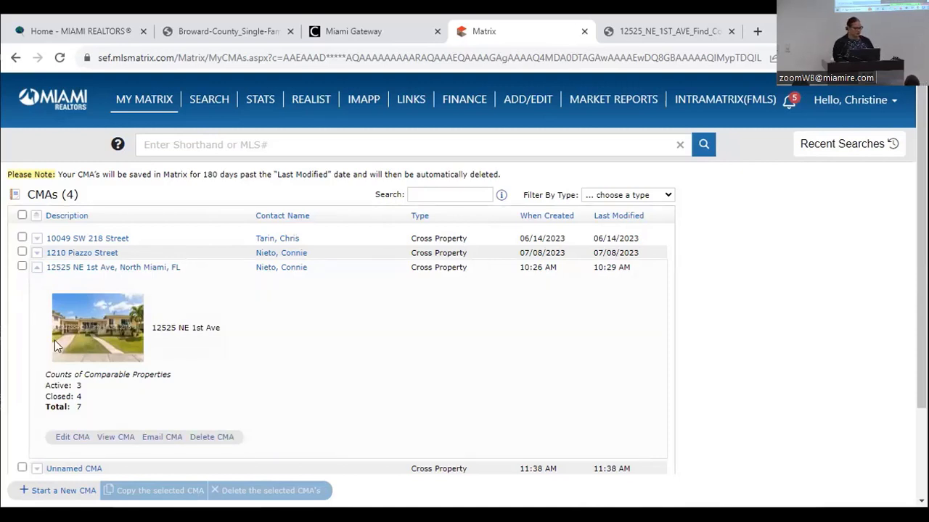
{"action": "left_click", "coordinate": [72, 438]}
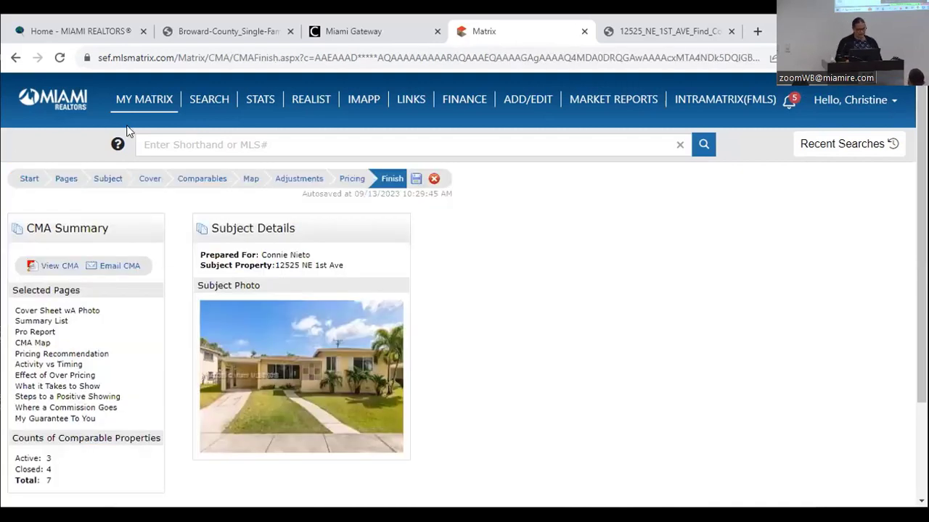
{"action": "left_click", "coordinate": [196, 181]}
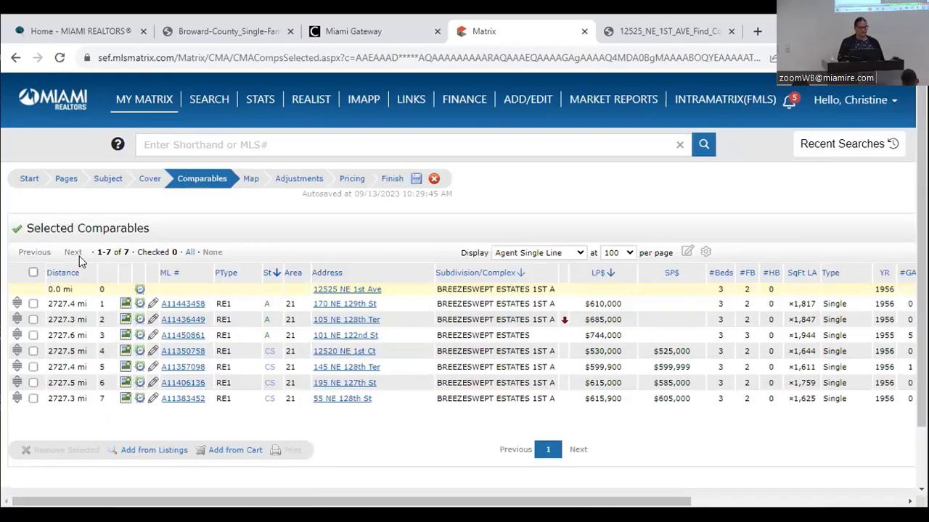
{"action": "left_click", "coordinate": [33, 273]}
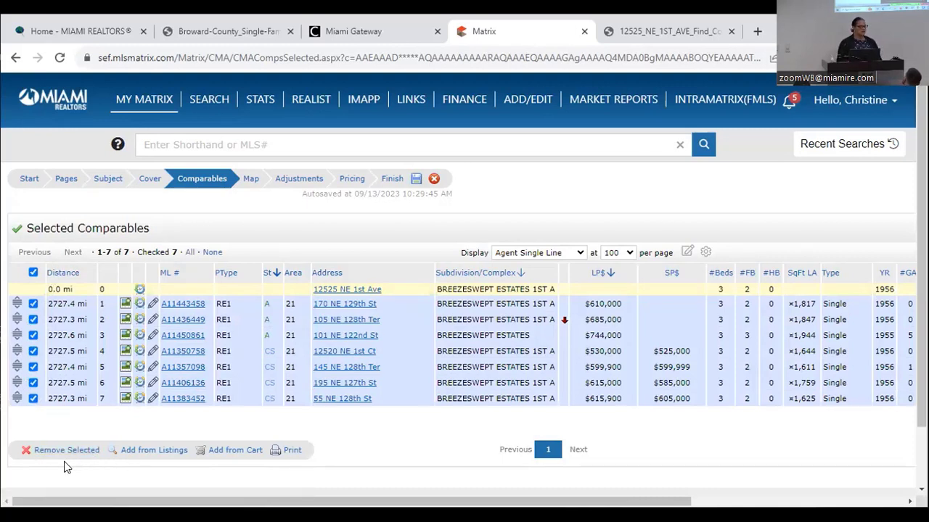
{"action": "left_click", "coordinate": [73, 182]}
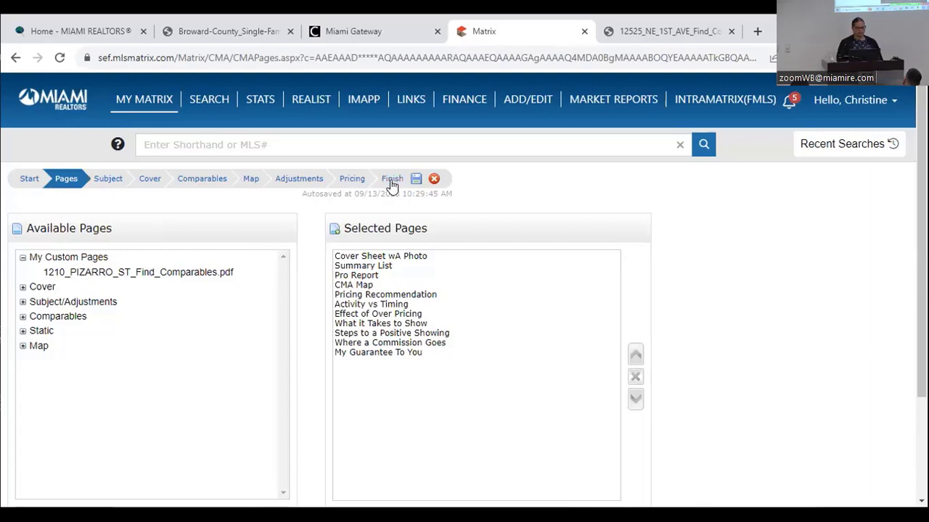
{"action": "left_click", "coordinate": [391, 181]}
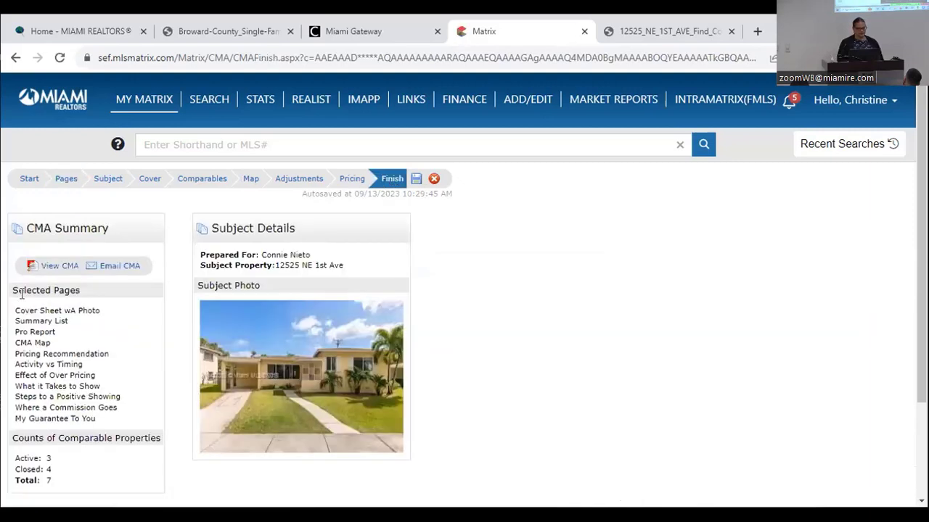
- View the CMA as the 18-page PDF Report2226Sep13.pdf in a new tab
{"action": "left_click", "coordinate": [58, 267]}
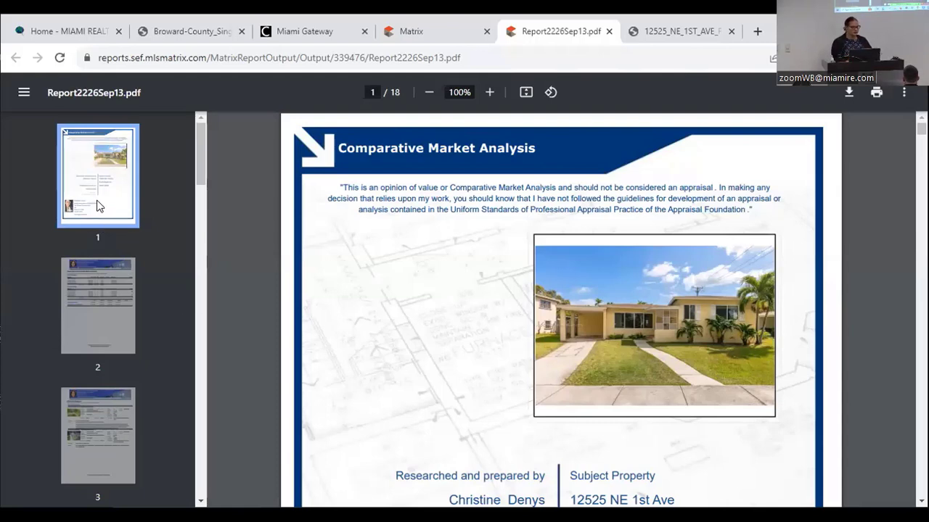
- Page through the comparables summary and CMA Pro Report pages 2–8, then close the PDF
{"action": "key", "text": "Right"}
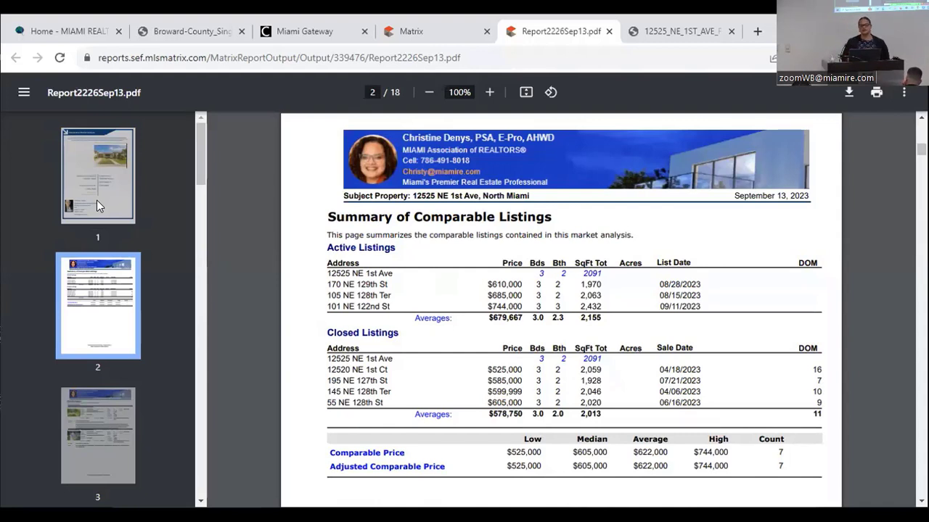
{"action": "key", "text": "Right"}
{"action": "key", "text": "Right"}
{"action": "key", "text": "Right"}
{"action": "key", "text": "Right"}
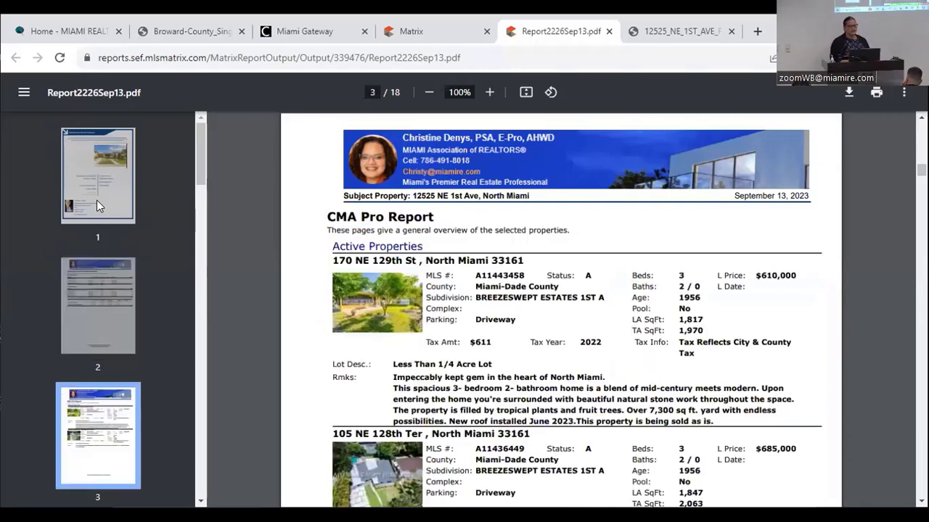
{"action": "key", "text": "Right"}
{"action": "key", "text": "Right"}
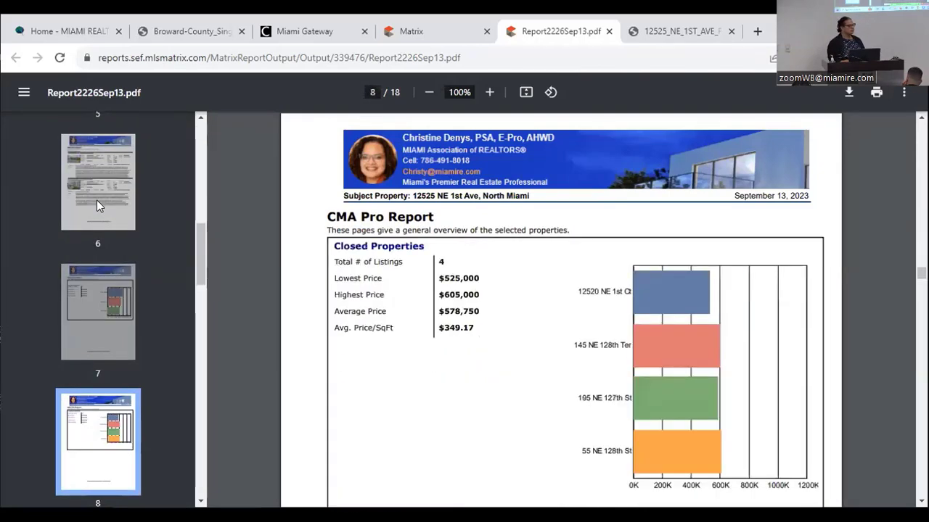
{"action": "key", "text": "Left"}
{"action": "key", "text": "Left"}
{"action": "key", "text": "Left"}
{"action": "key", "text": "Left"}
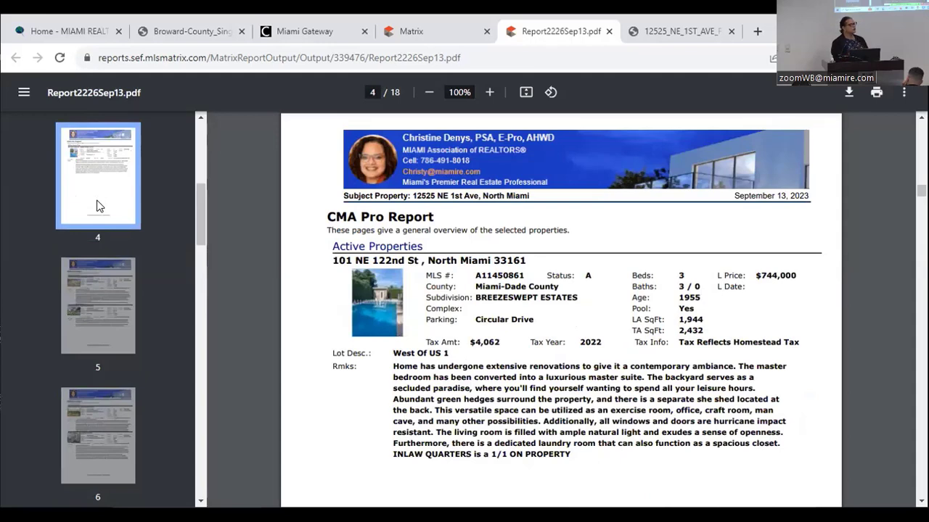
{"action": "key", "text": "ctrl+w"}
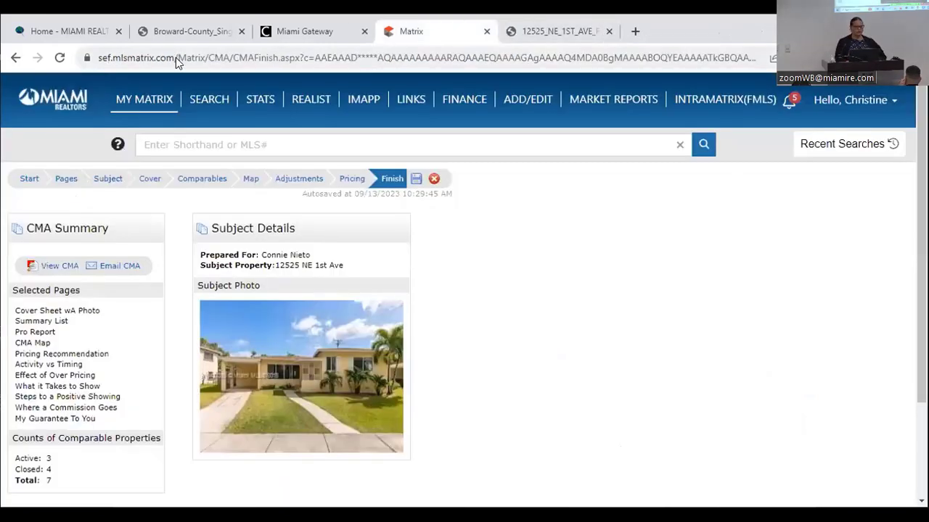
- Return to the Matrix dashboard, then open the On Demand market reports page under Market Reports
{"action": "mouse_move", "coordinate": [133, 99]}
{"action": "left_click", "coordinate": [142, 119]}
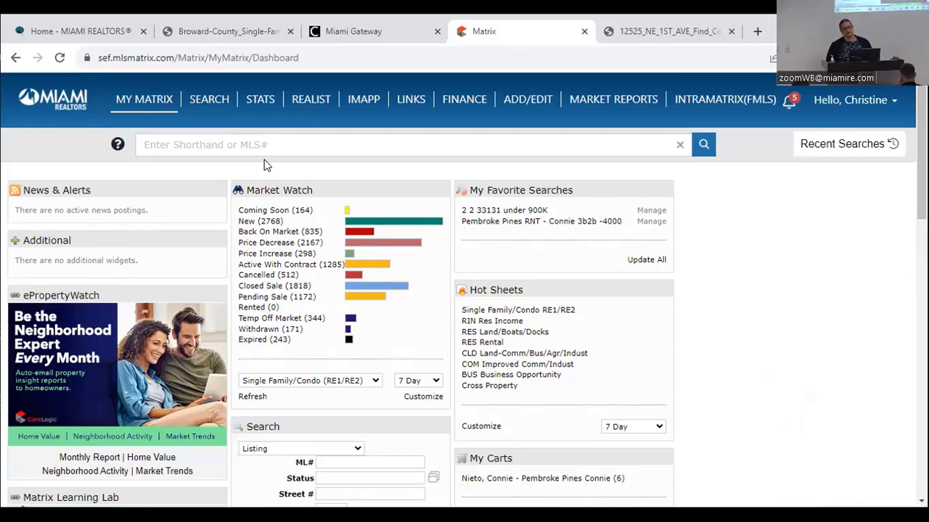
{"action": "mouse_move", "coordinate": [162, 102]}
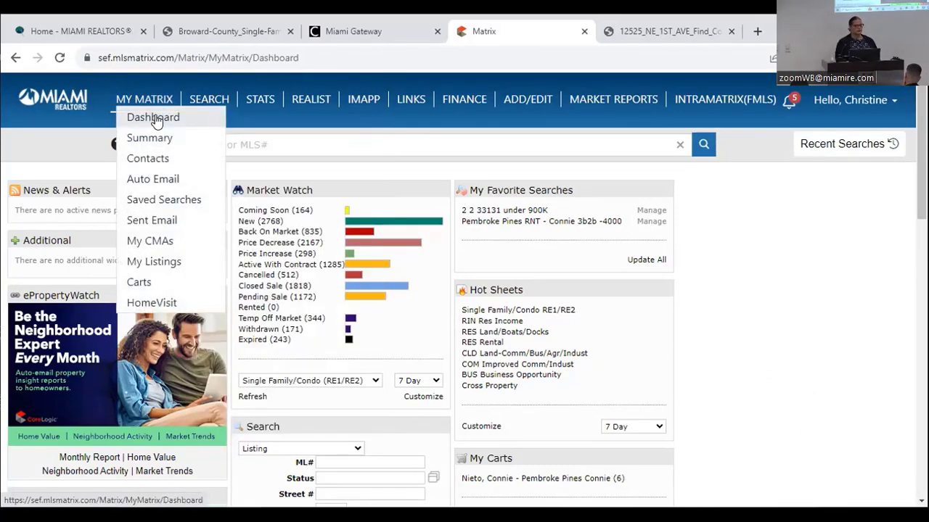
{"action": "left_click", "coordinate": [154, 119]}
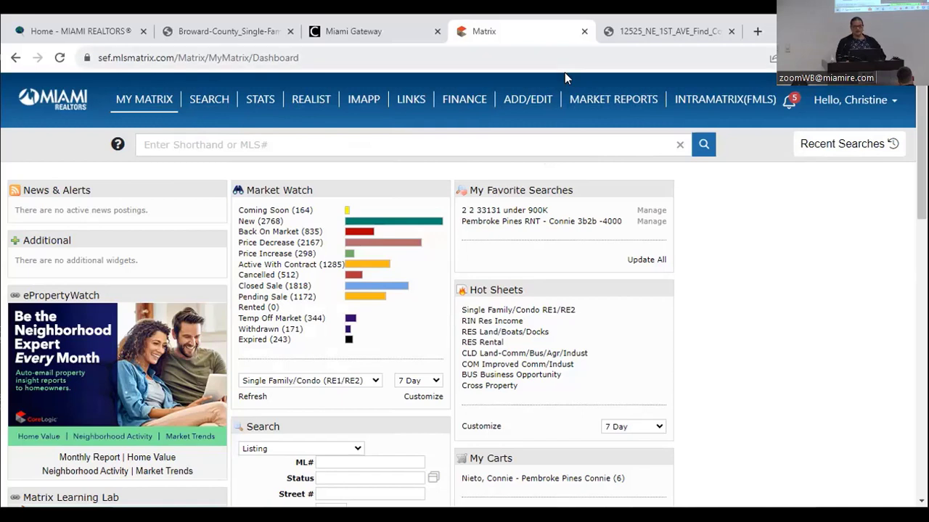
{"action": "mouse_move", "coordinate": [627, 102]}
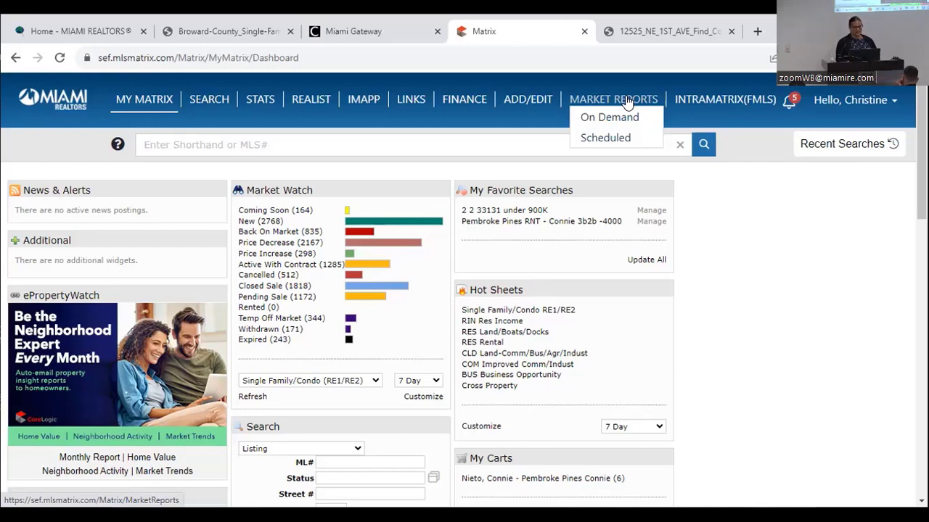
{"action": "left_click", "coordinate": [611, 117]}
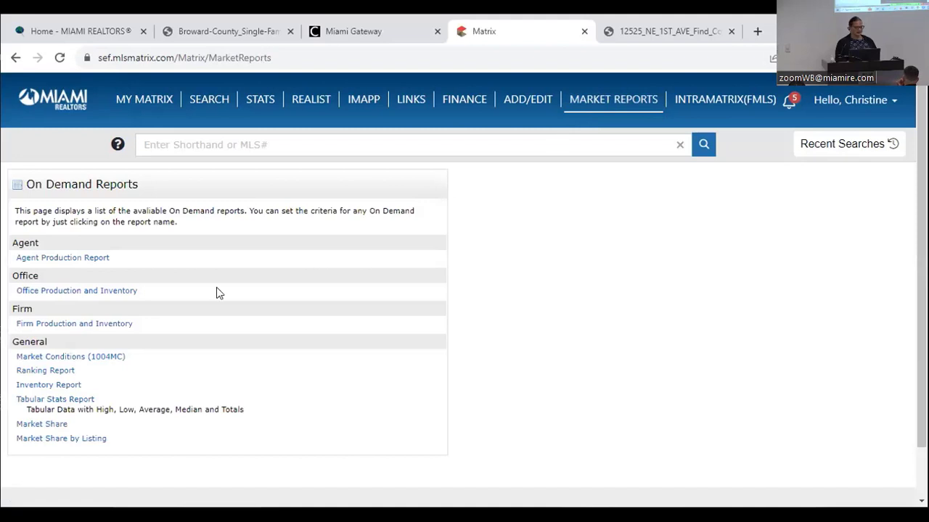
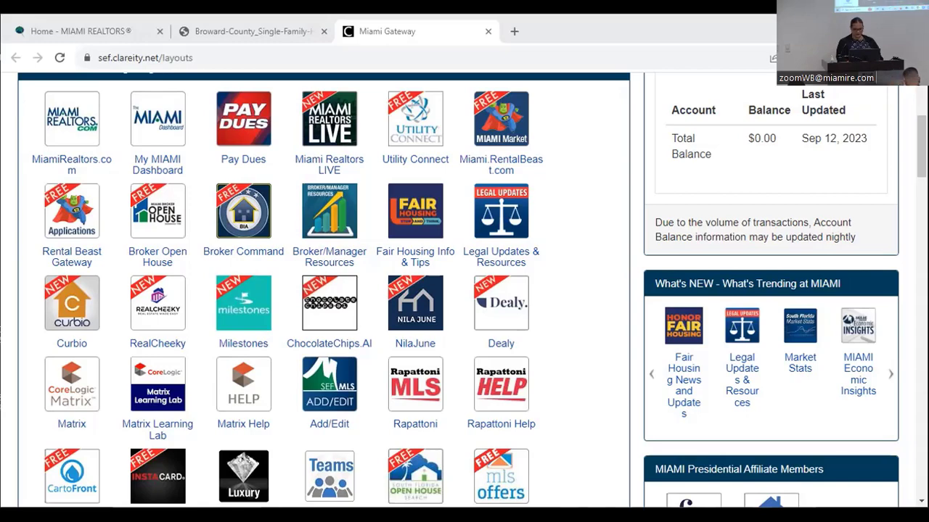
- Switch from the Miami Gateway apps page to the 'Learn How Appraisers Do CMA's' class slide
{"action": "key", "text": "alt+Tab"}
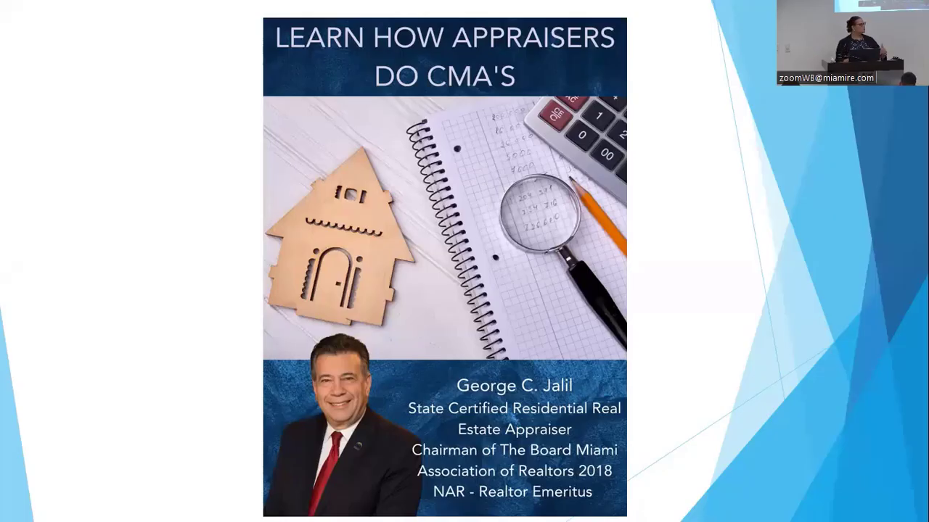